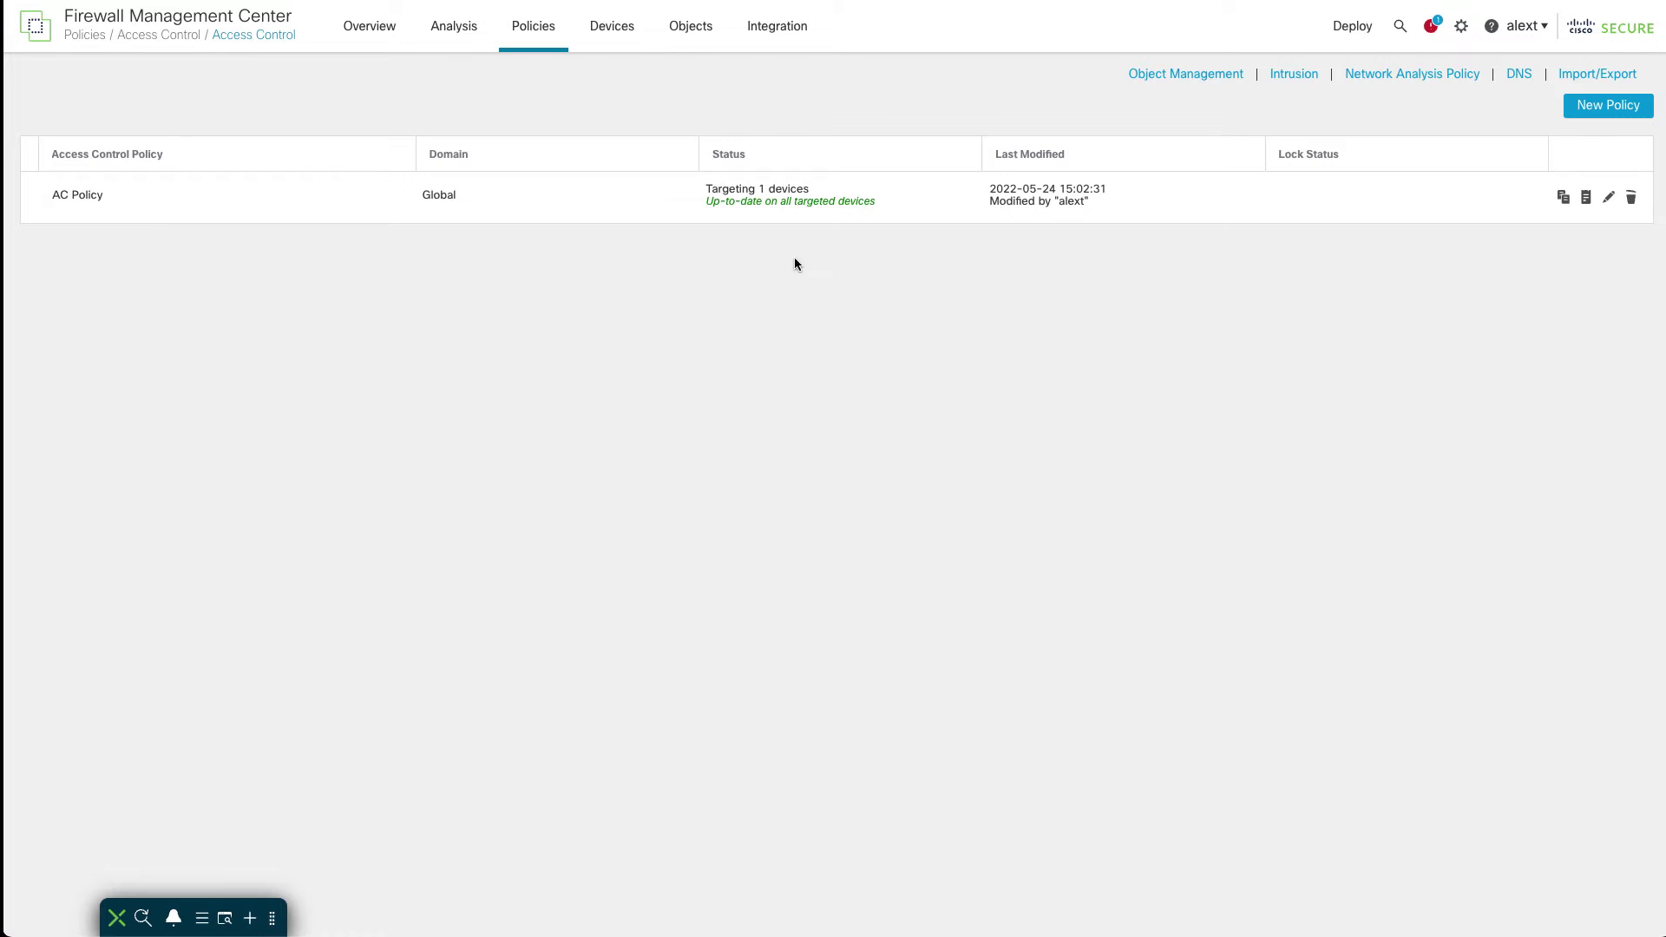
Step: Open AC Policy's advanced settings and review the Encrypted Visibility Engine feature description without changing its setting
{"action": "left_click", "coordinate": [1605, 196]}
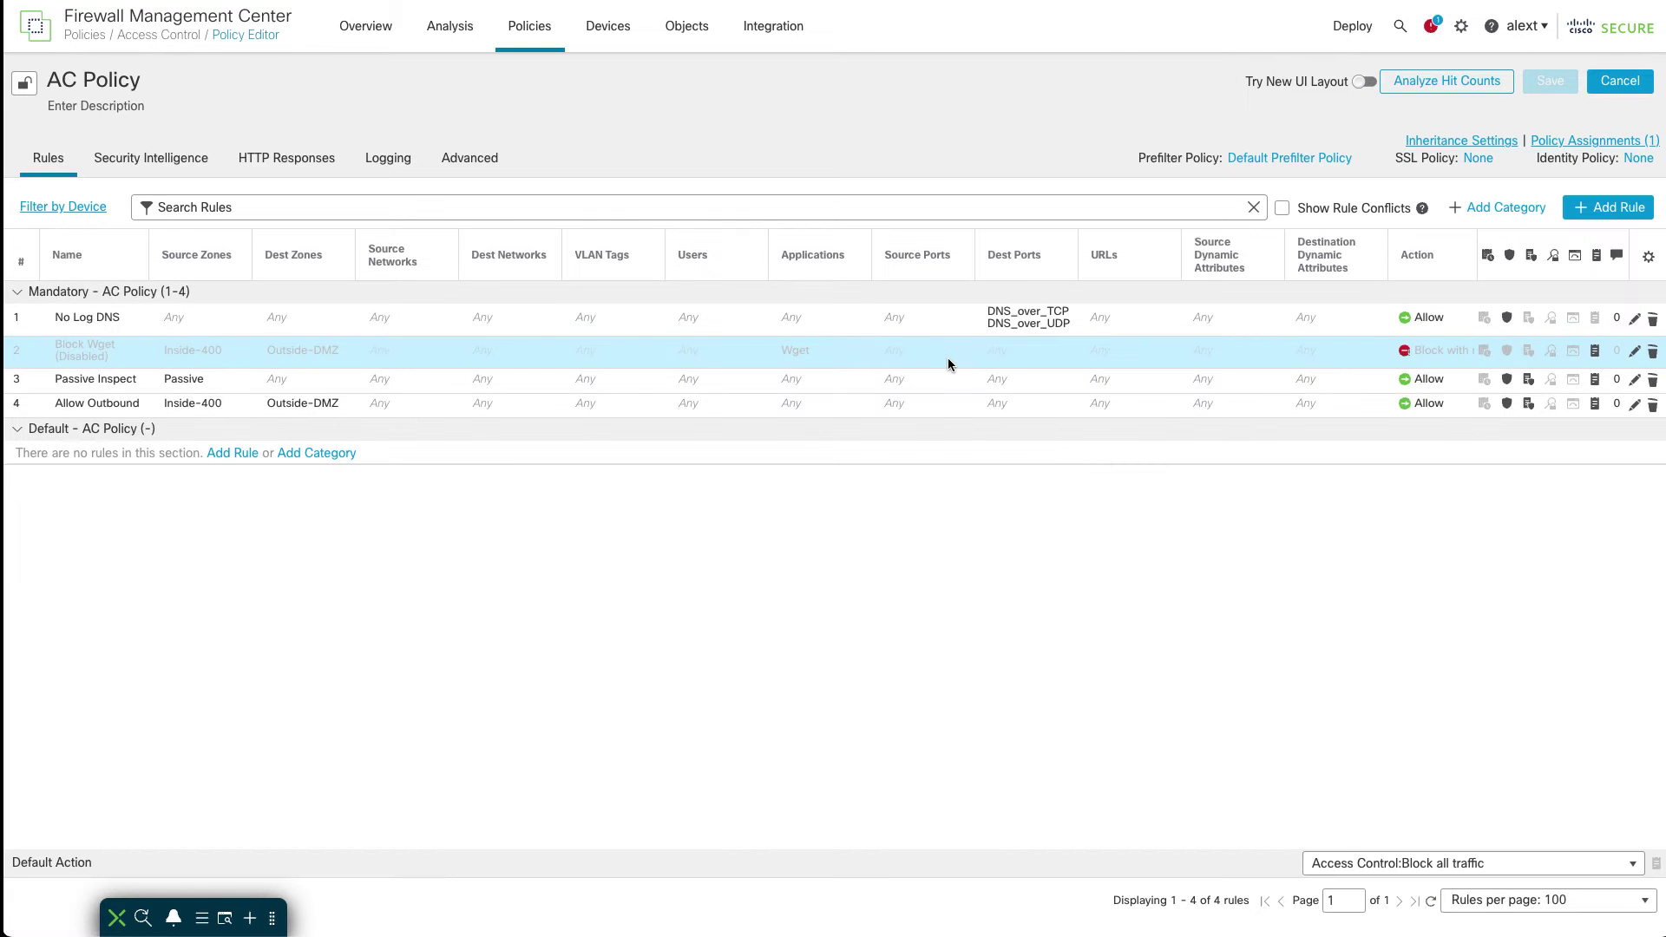
{"action": "left_click", "coordinate": [463, 172]}
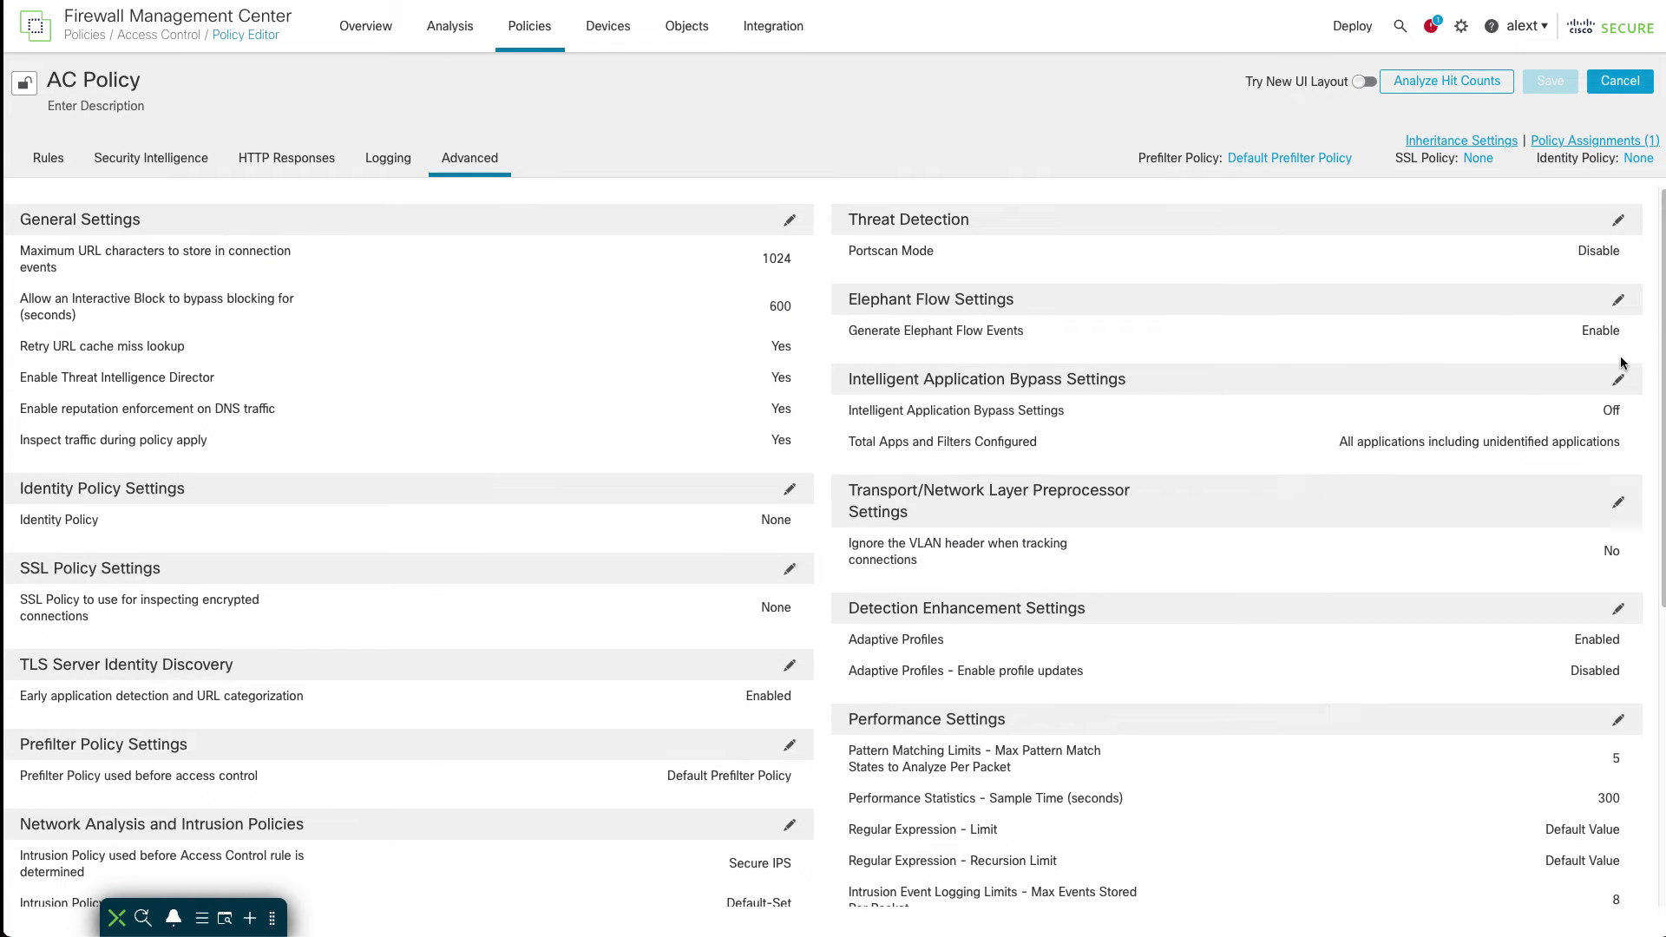
{"action": "scroll", "coordinate": [1659, 339], "scroll_direction": "down", "scroll_amount": 5}
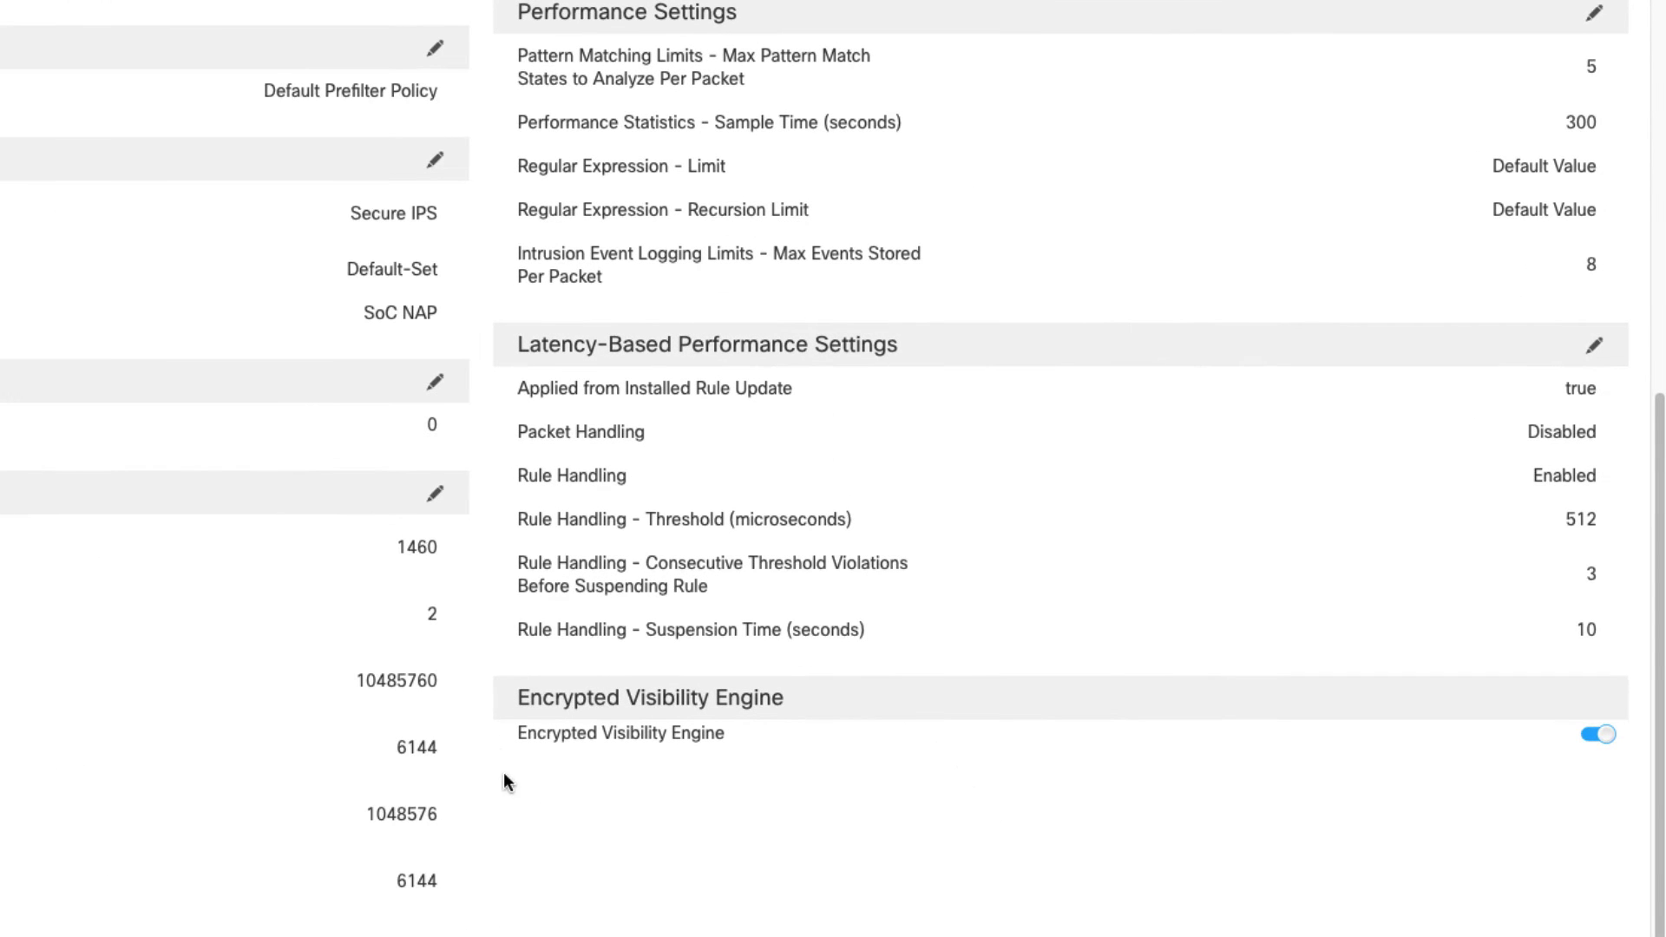
{"action": "left_click", "coordinate": [1590, 738]}
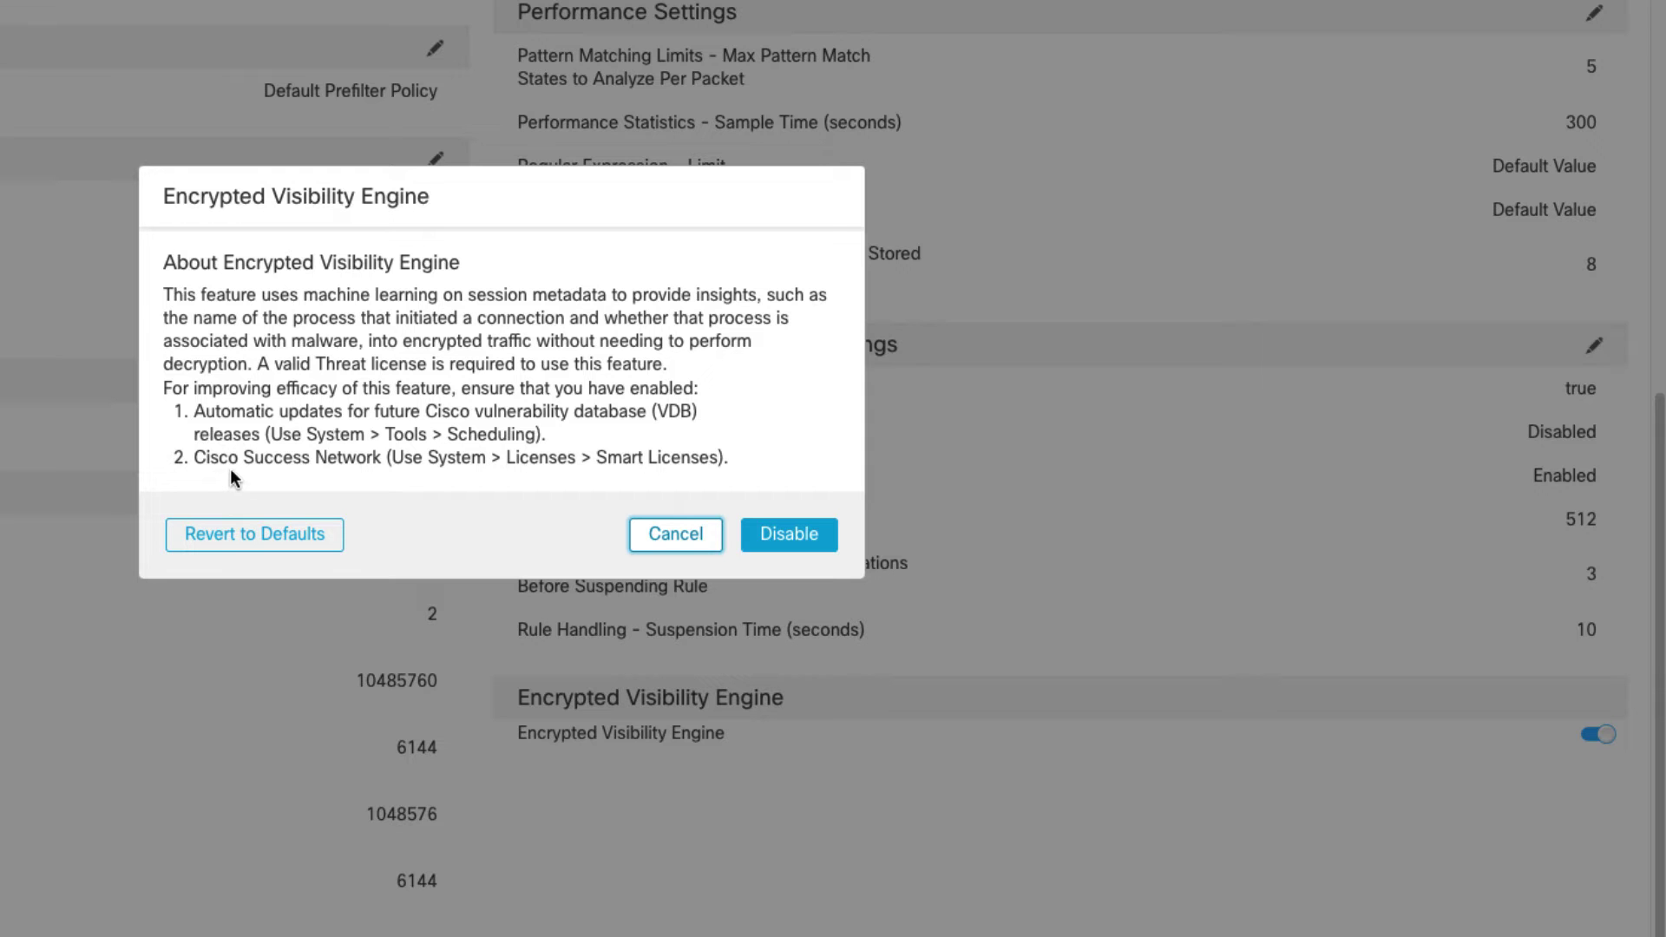
{"action": "left_click", "coordinate": [678, 539]}
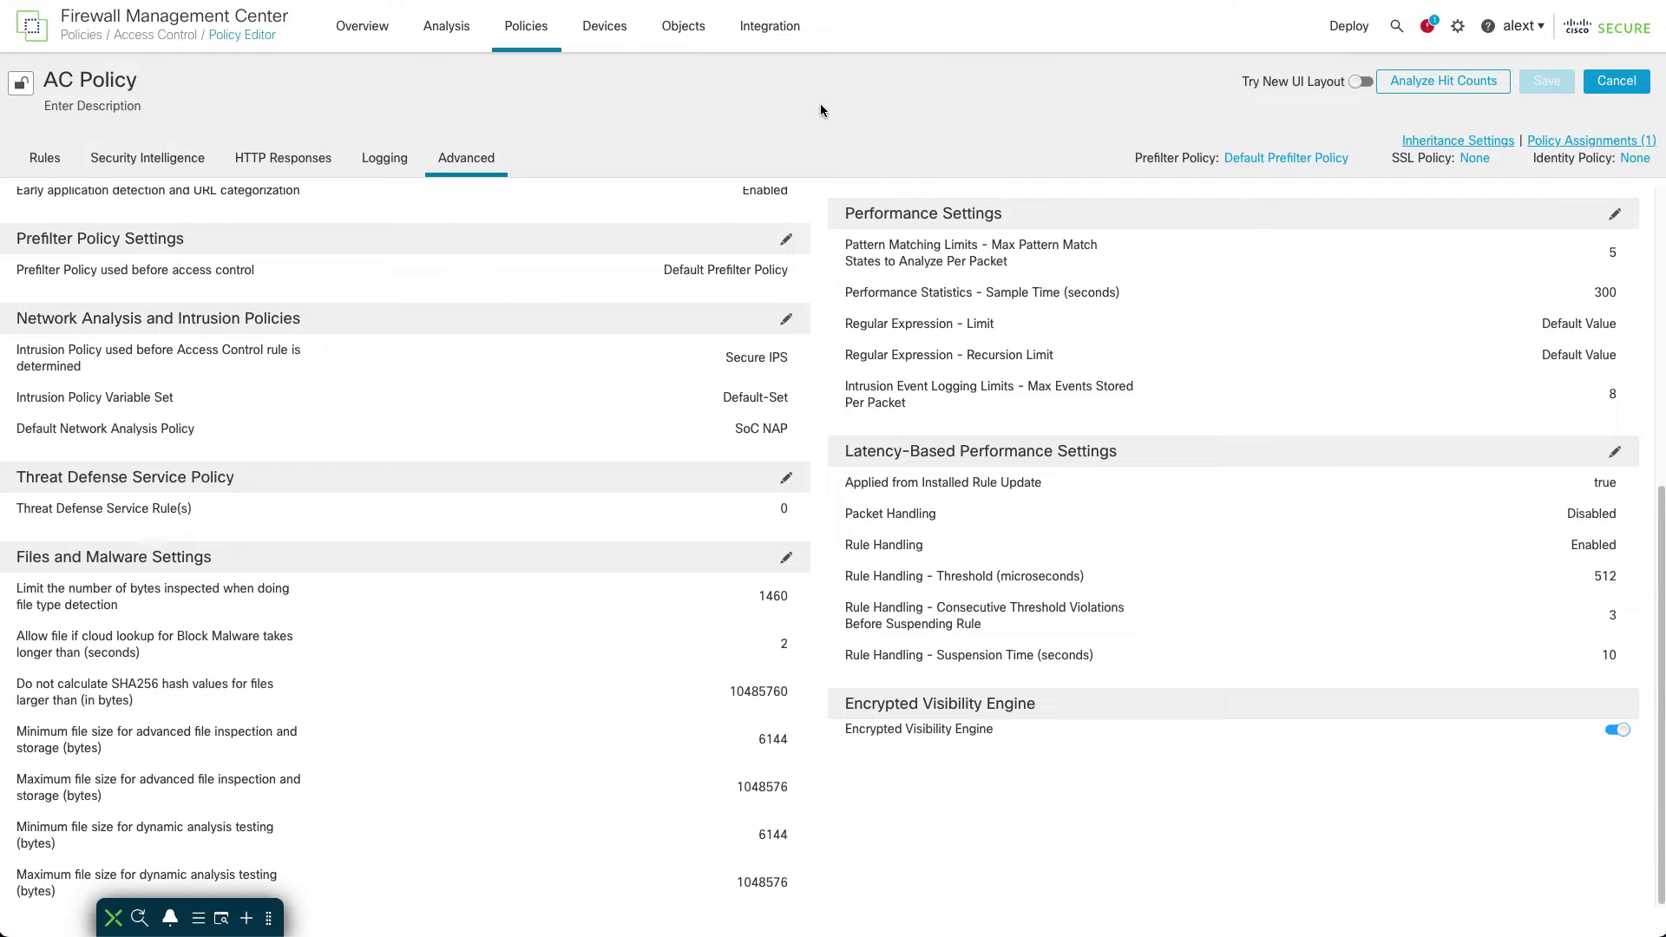
Step: Open the SecureX integration page and examine the Cisco Success Network option under Cisco Cloud Support
{"action": "mouse_move", "coordinate": [777, 37]}
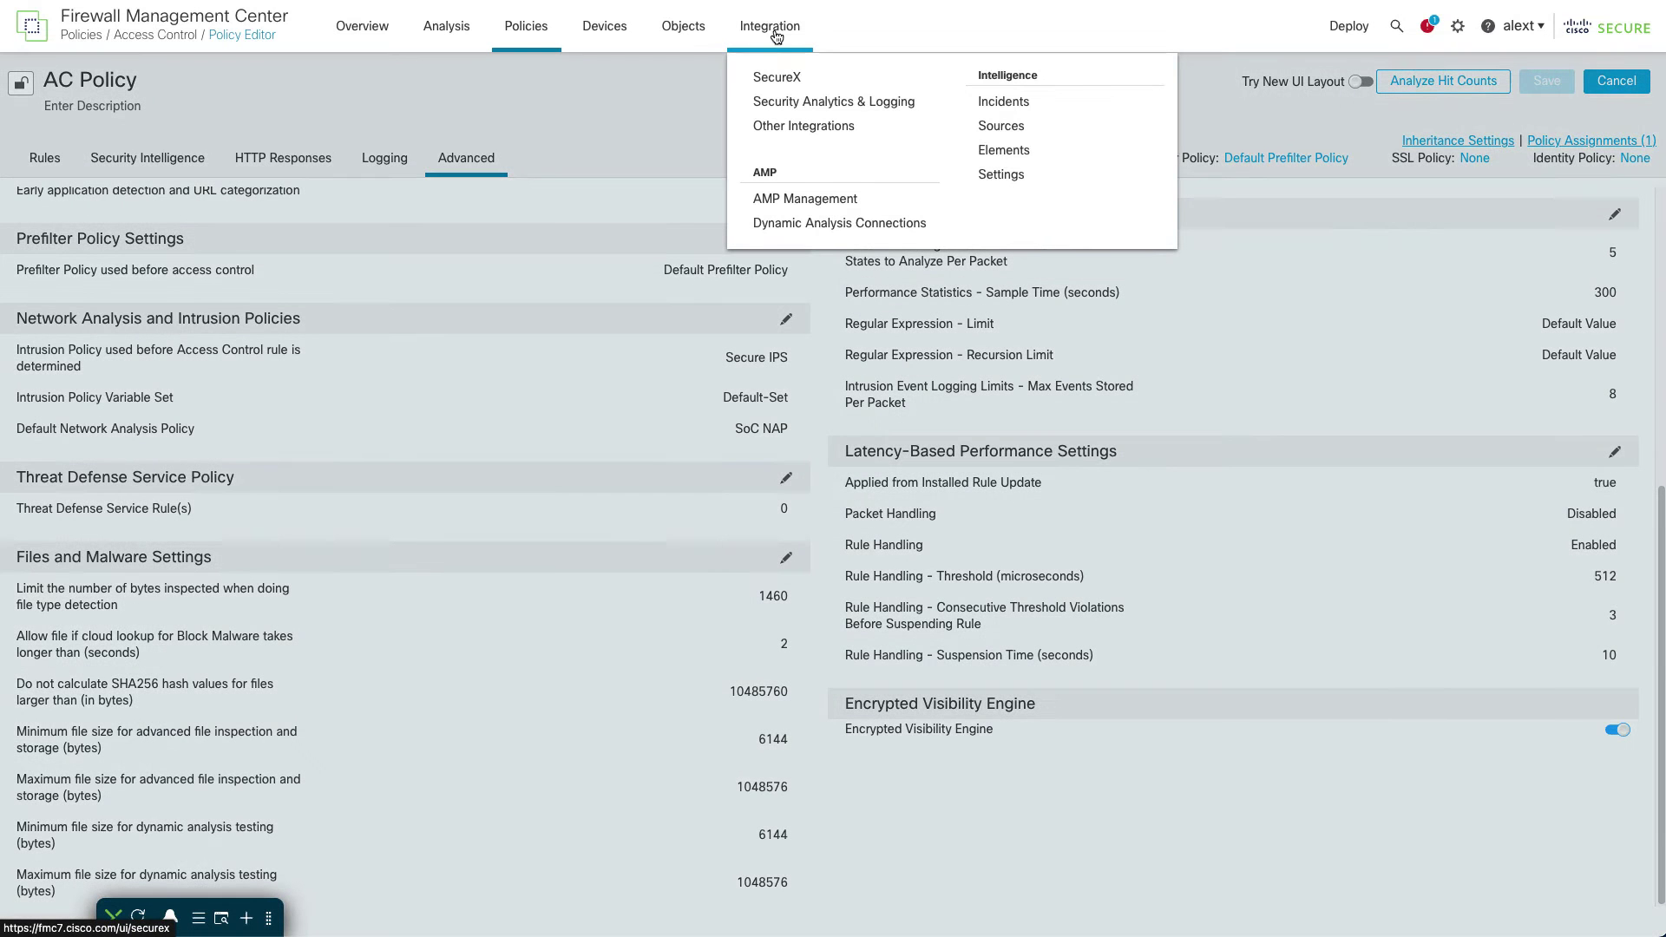
{"action": "left_click", "coordinate": [781, 77]}
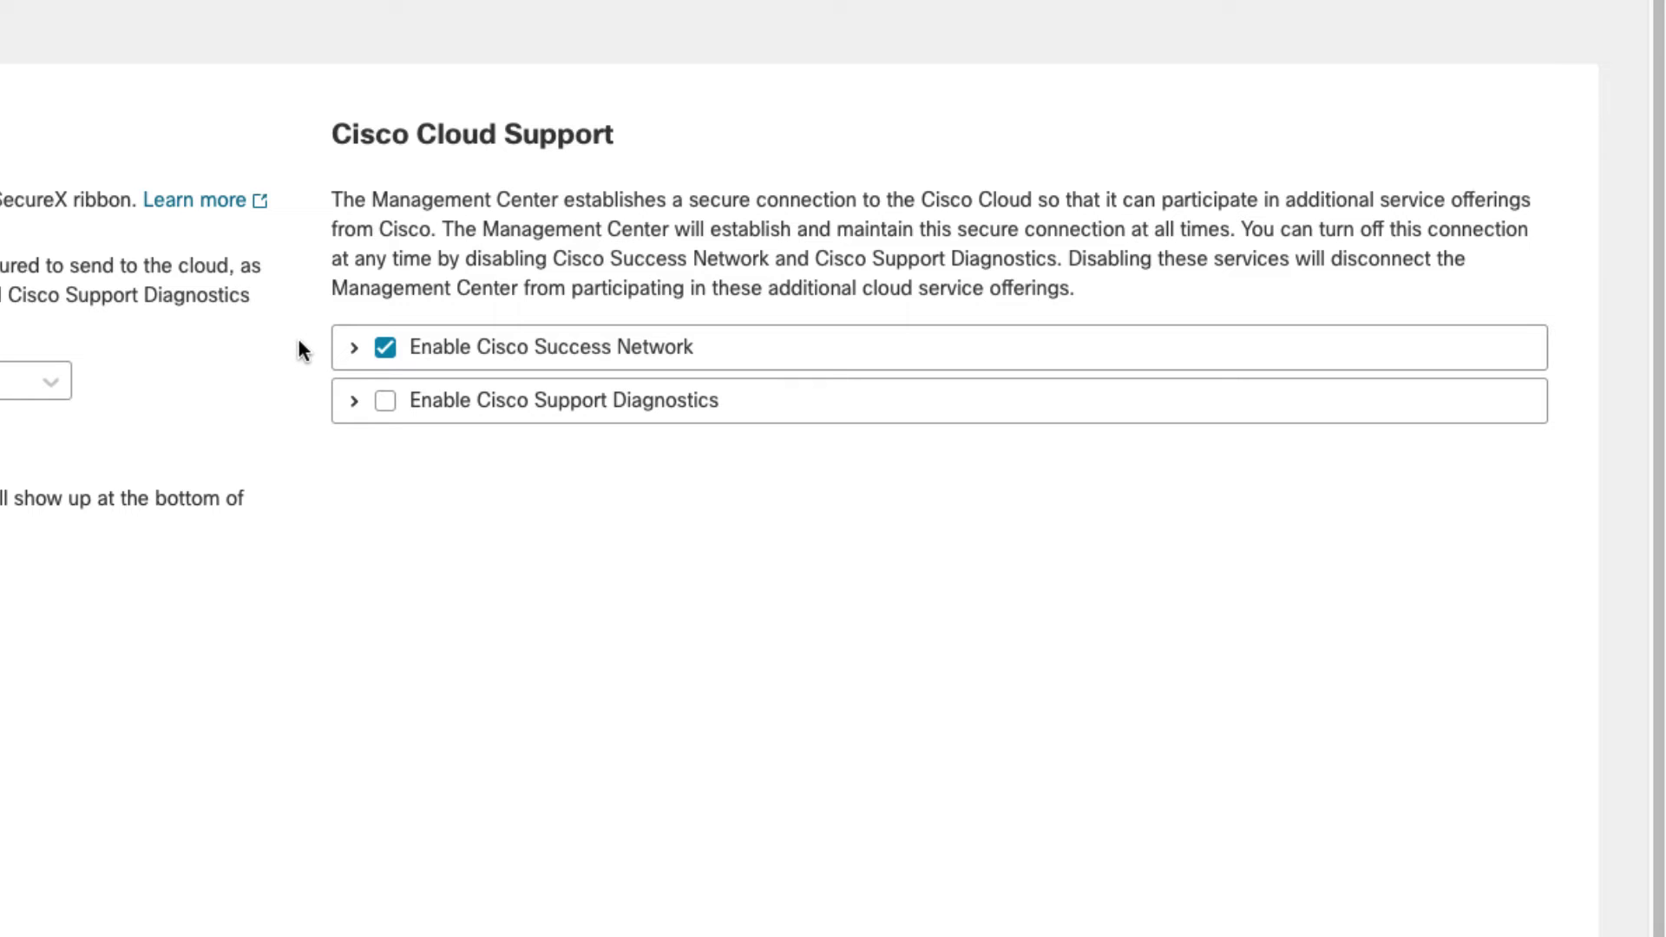
{"action": "left_click", "coordinate": [354, 347]}
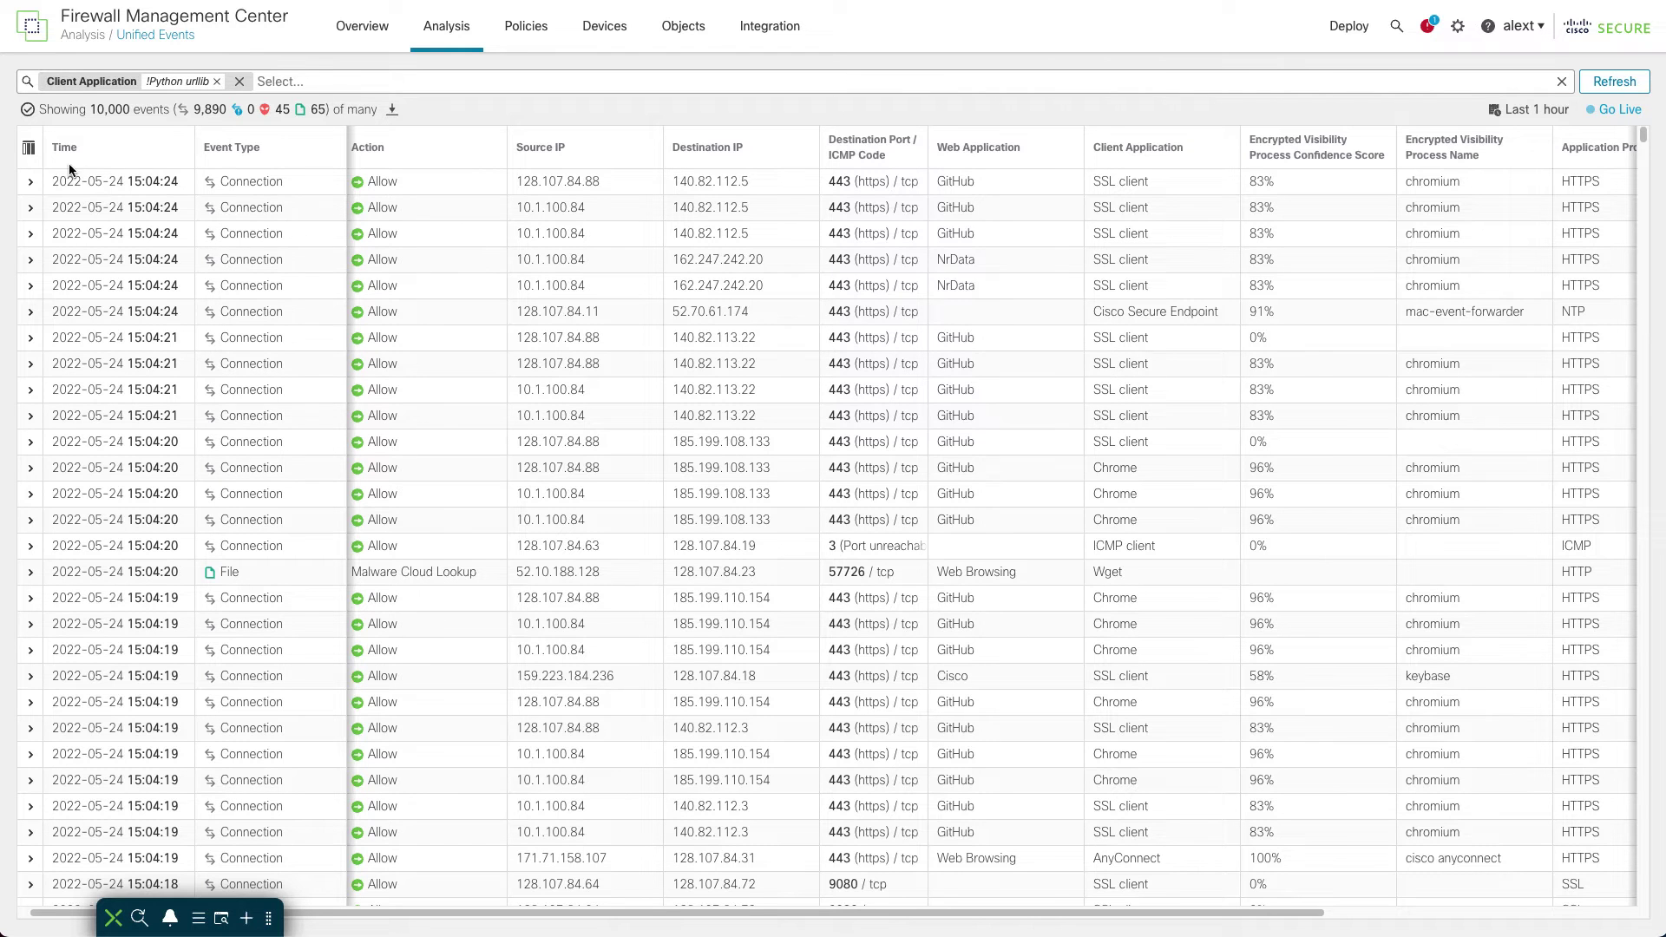
Step: Search the unified events column list for "enc", leave the column selection as is, and refresh the events
{"action": "left_click", "coordinate": [29, 152]}
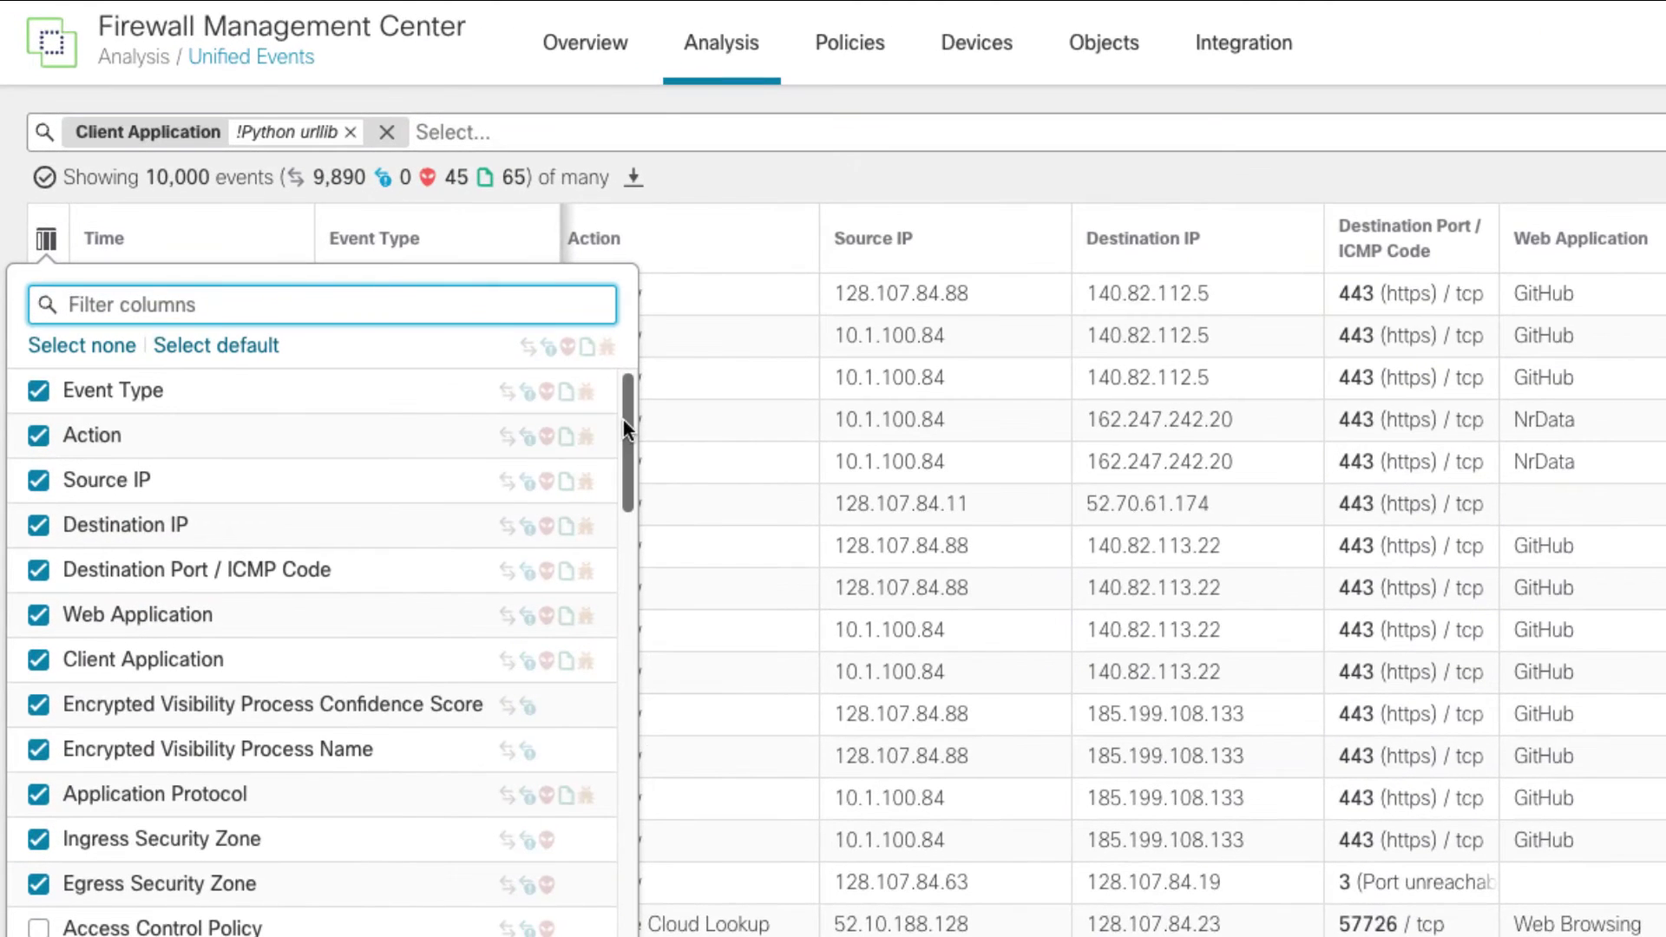
{"action": "left_click", "coordinate": [336, 310]}
{"action": "type", "text": "enc"}
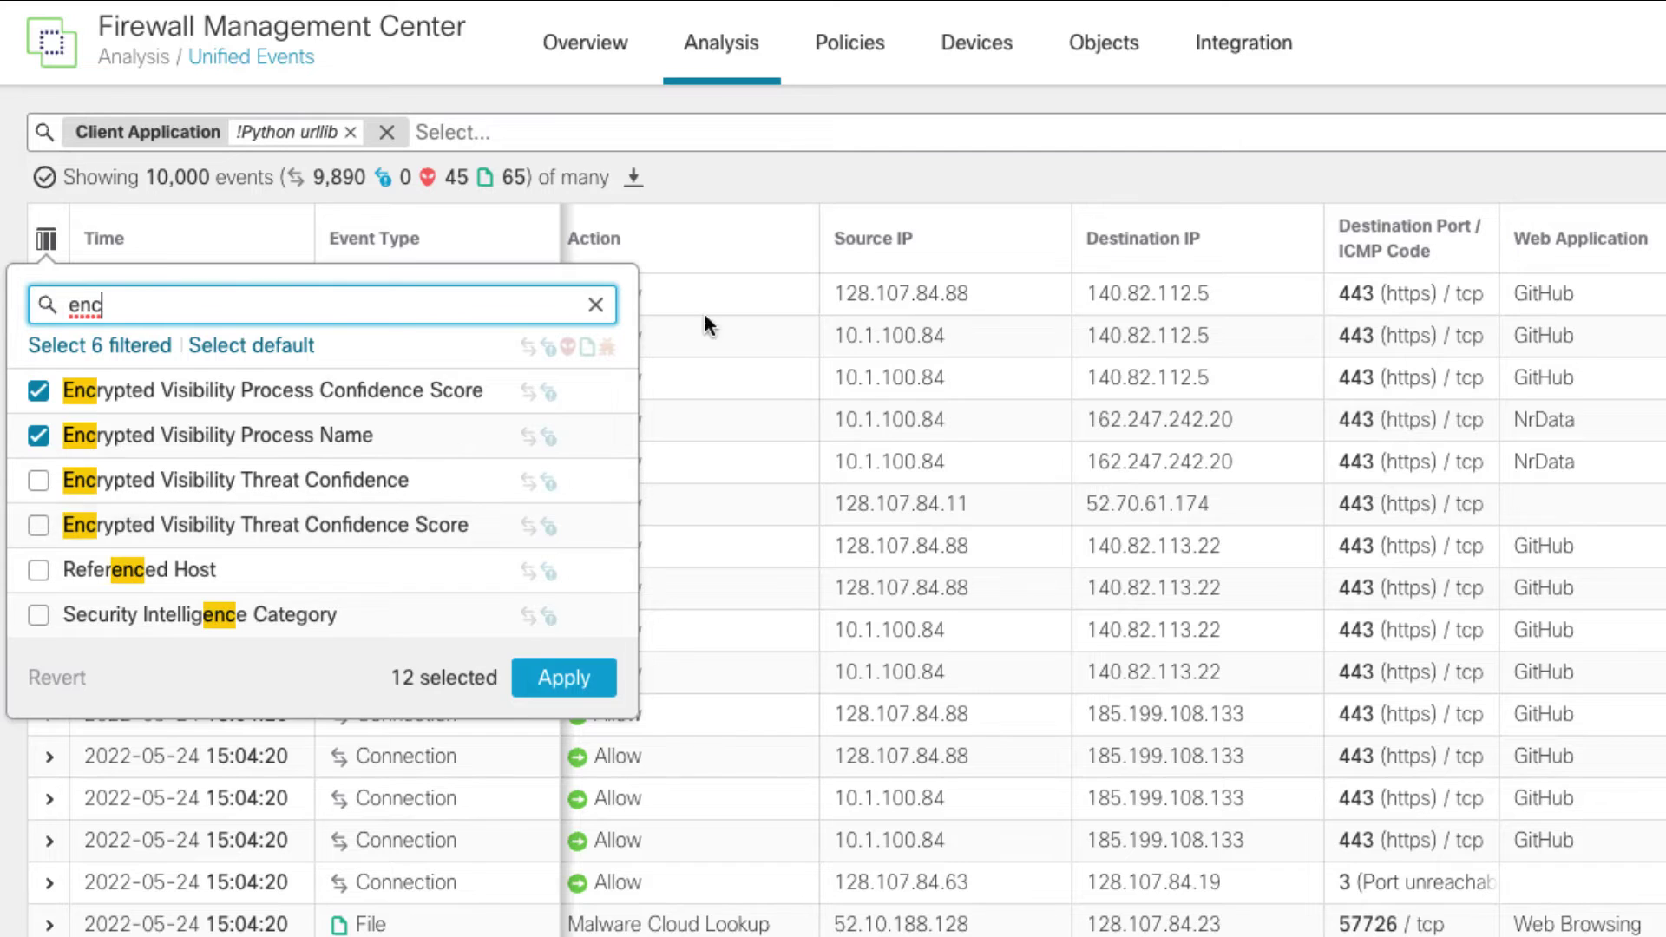
{"action": "left_click", "coordinate": [777, 154]}
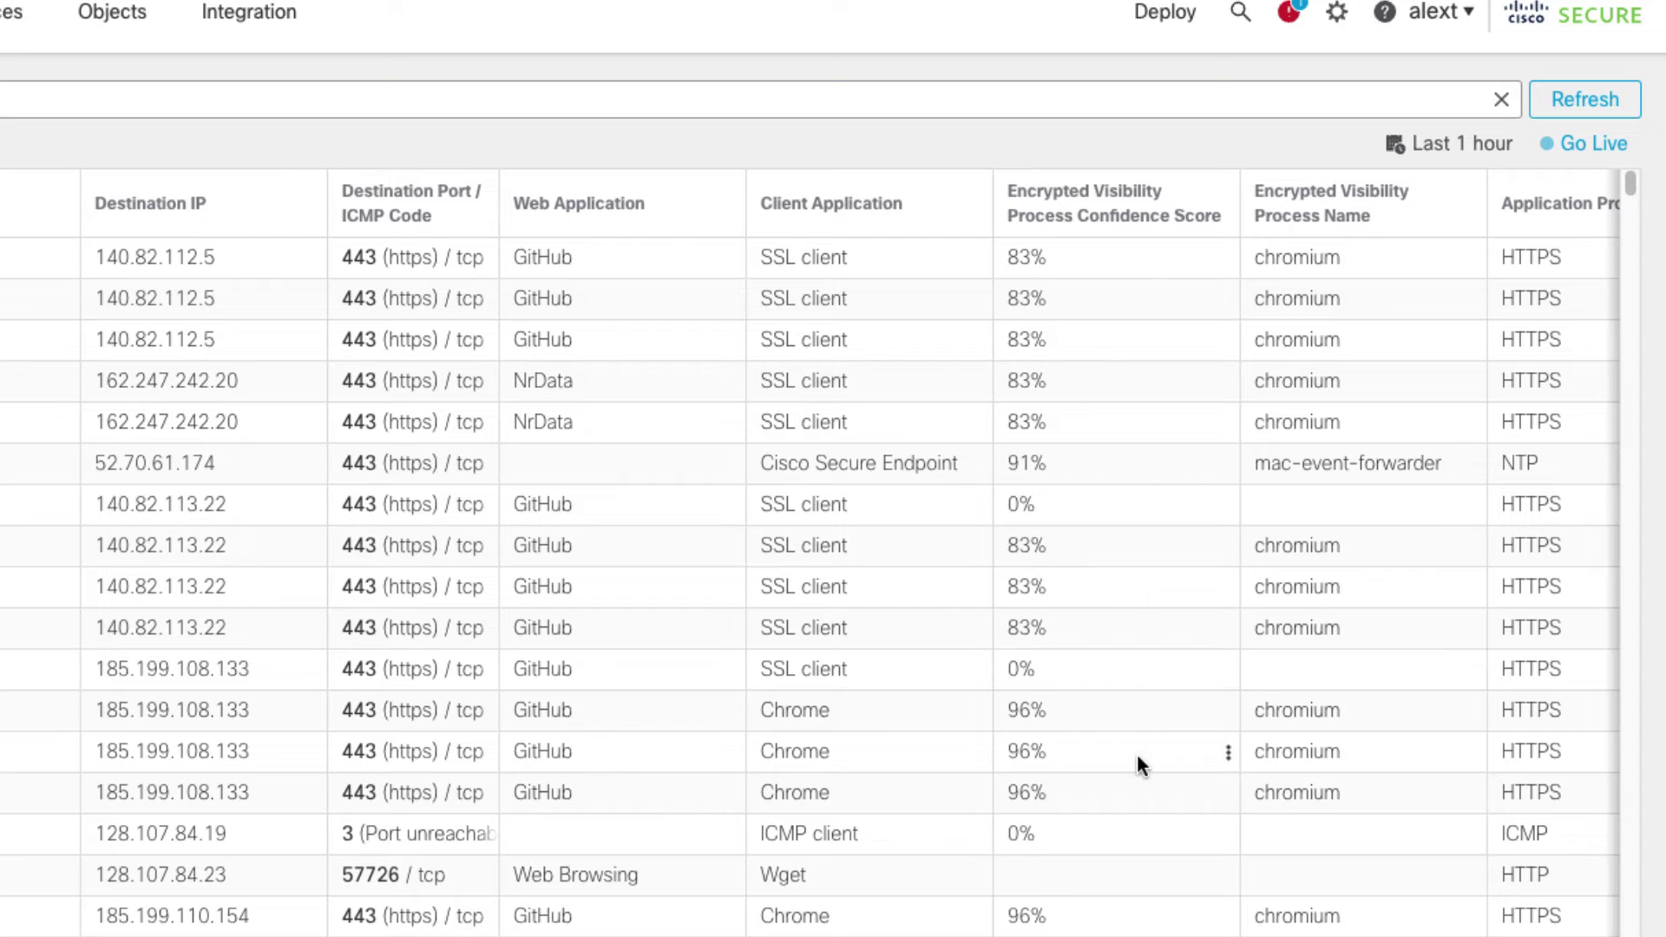
{"action": "left_click", "coordinate": [1577, 104]}
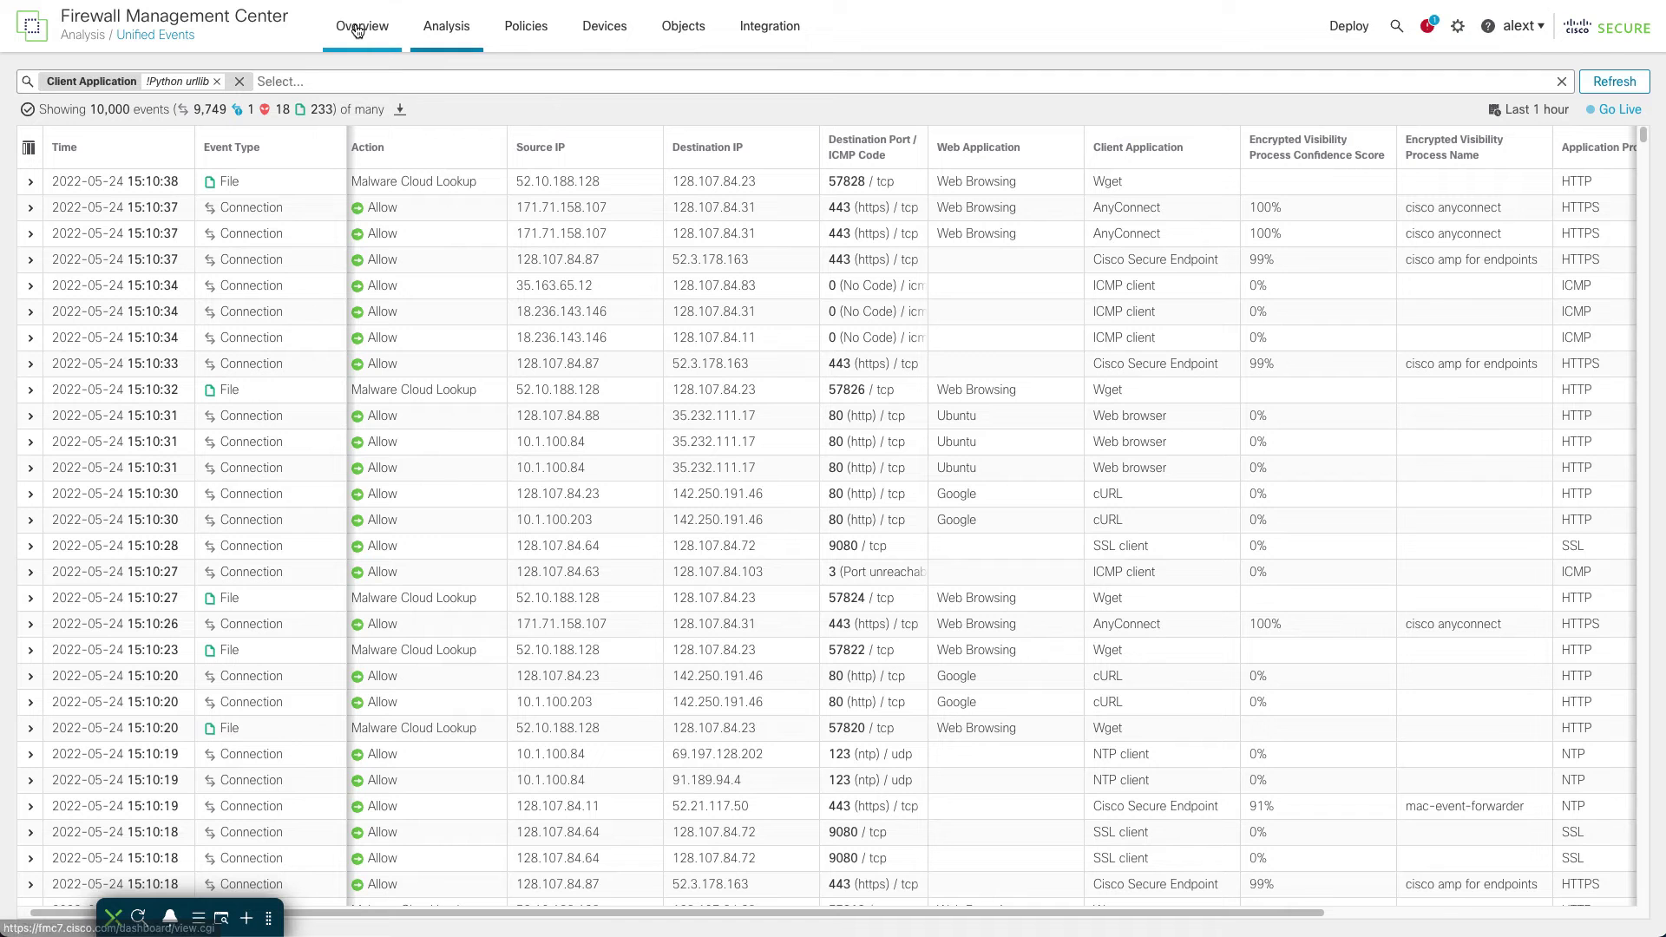
Step: Open the dashboard in a new browser tab, switch to Application Statistics, and examine its Encrypted Visibility Engine widgets
{"action": "mouse_move", "coordinate": [357, 31]}
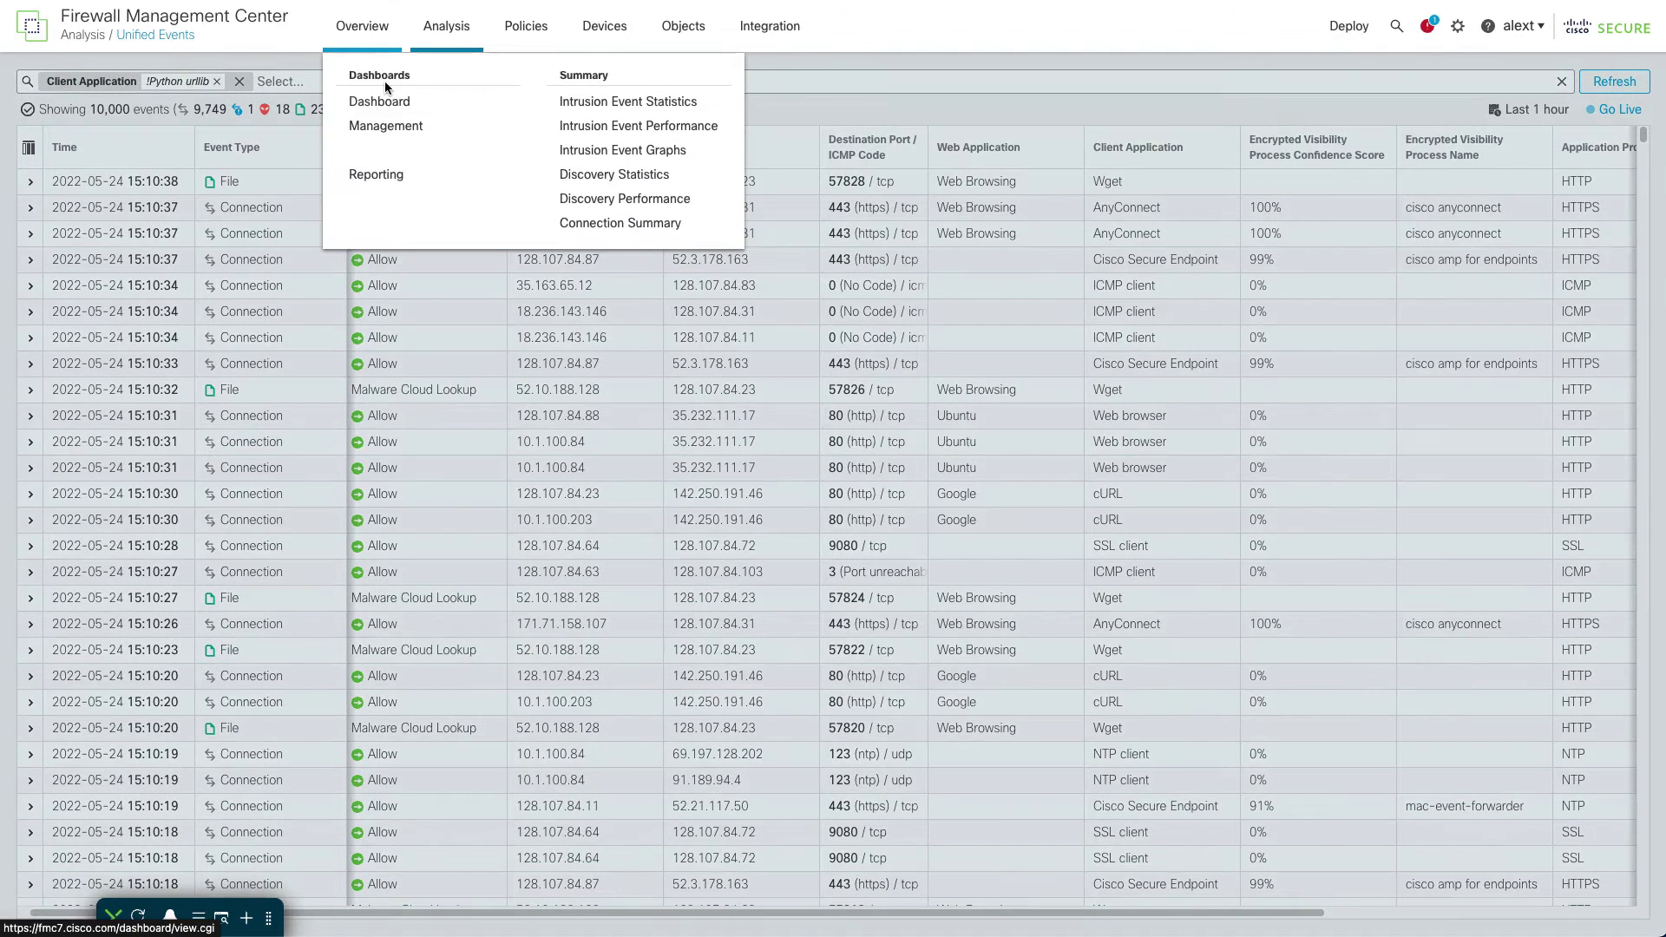
{"action": "right_click", "coordinate": [384, 101]}
{"action": "left_click", "coordinate": [408, 106]}
{"action": "mouse_move", "coordinate": [445, 28]}
{"action": "key", "text": "ctrl+Tab"}
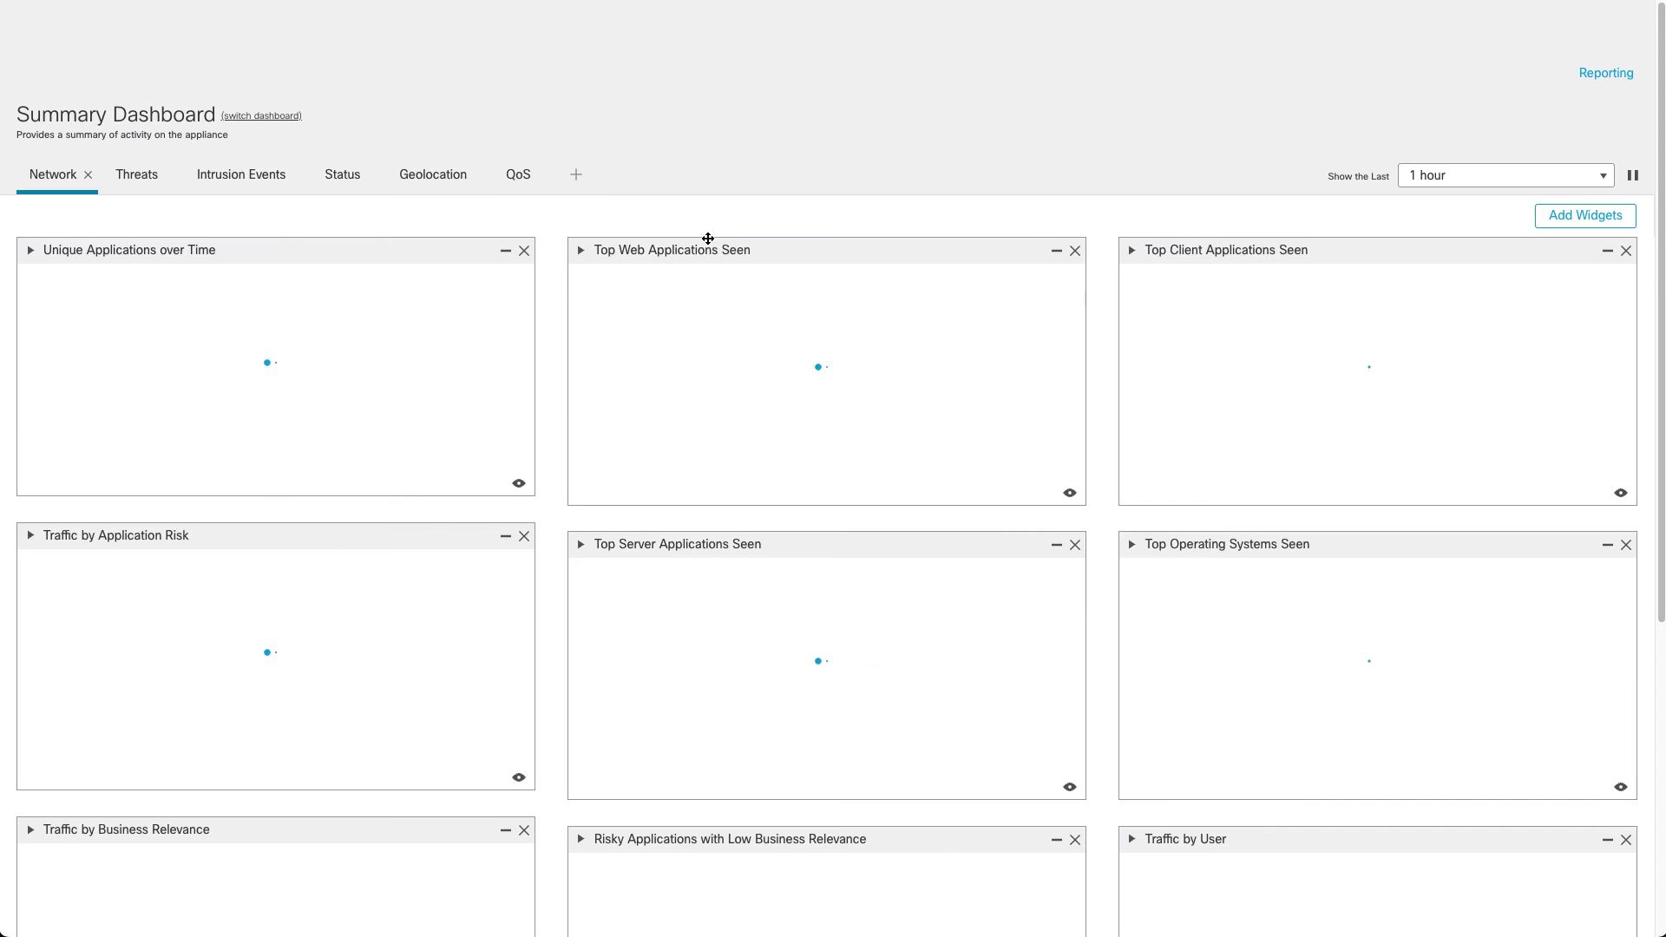
{"action": "left_click", "coordinate": [276, 117]}
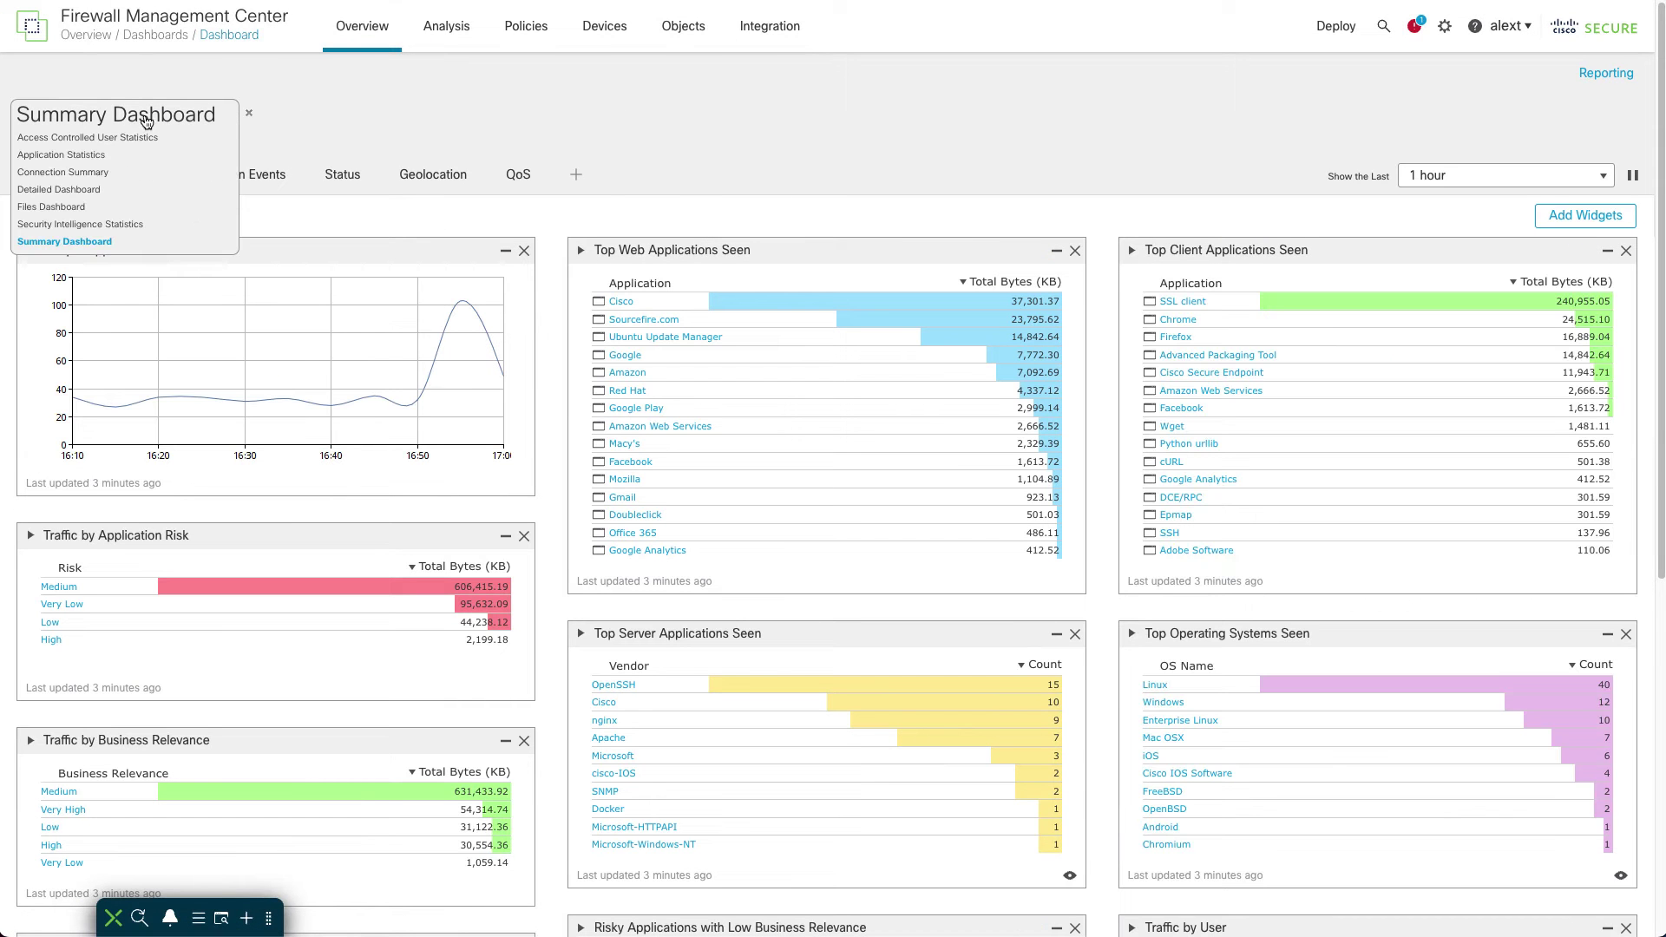
{"action": "left_click", "coordinate": [76, 164]}
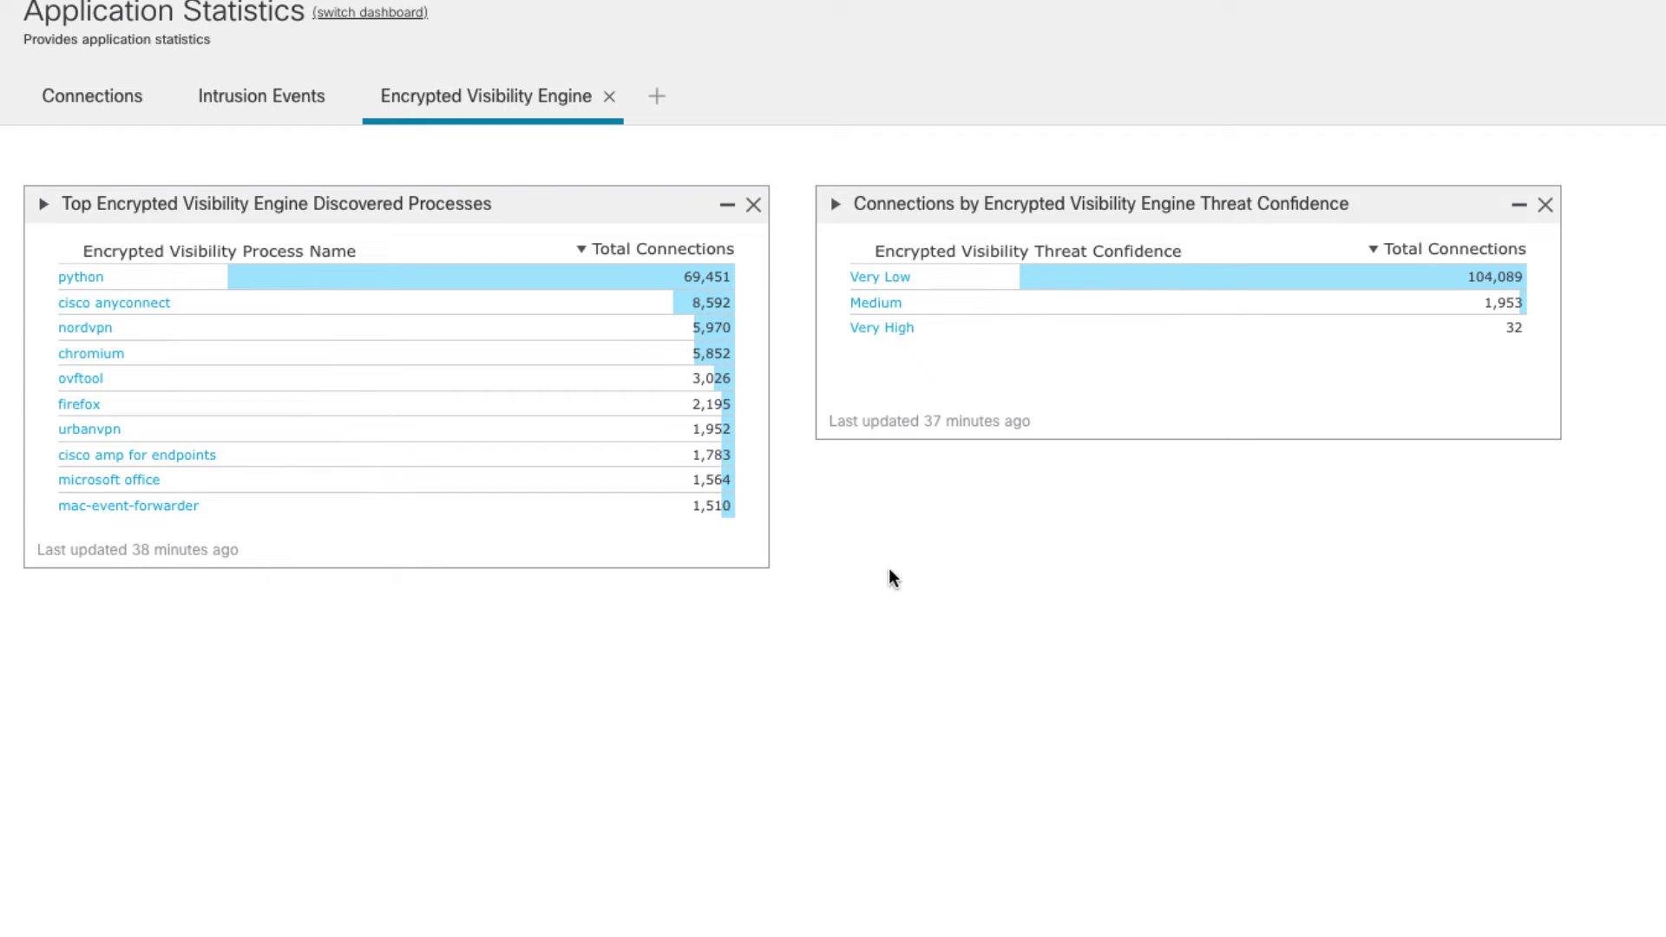
{"action": "mouse_move", "coordinate": [851, 414]}
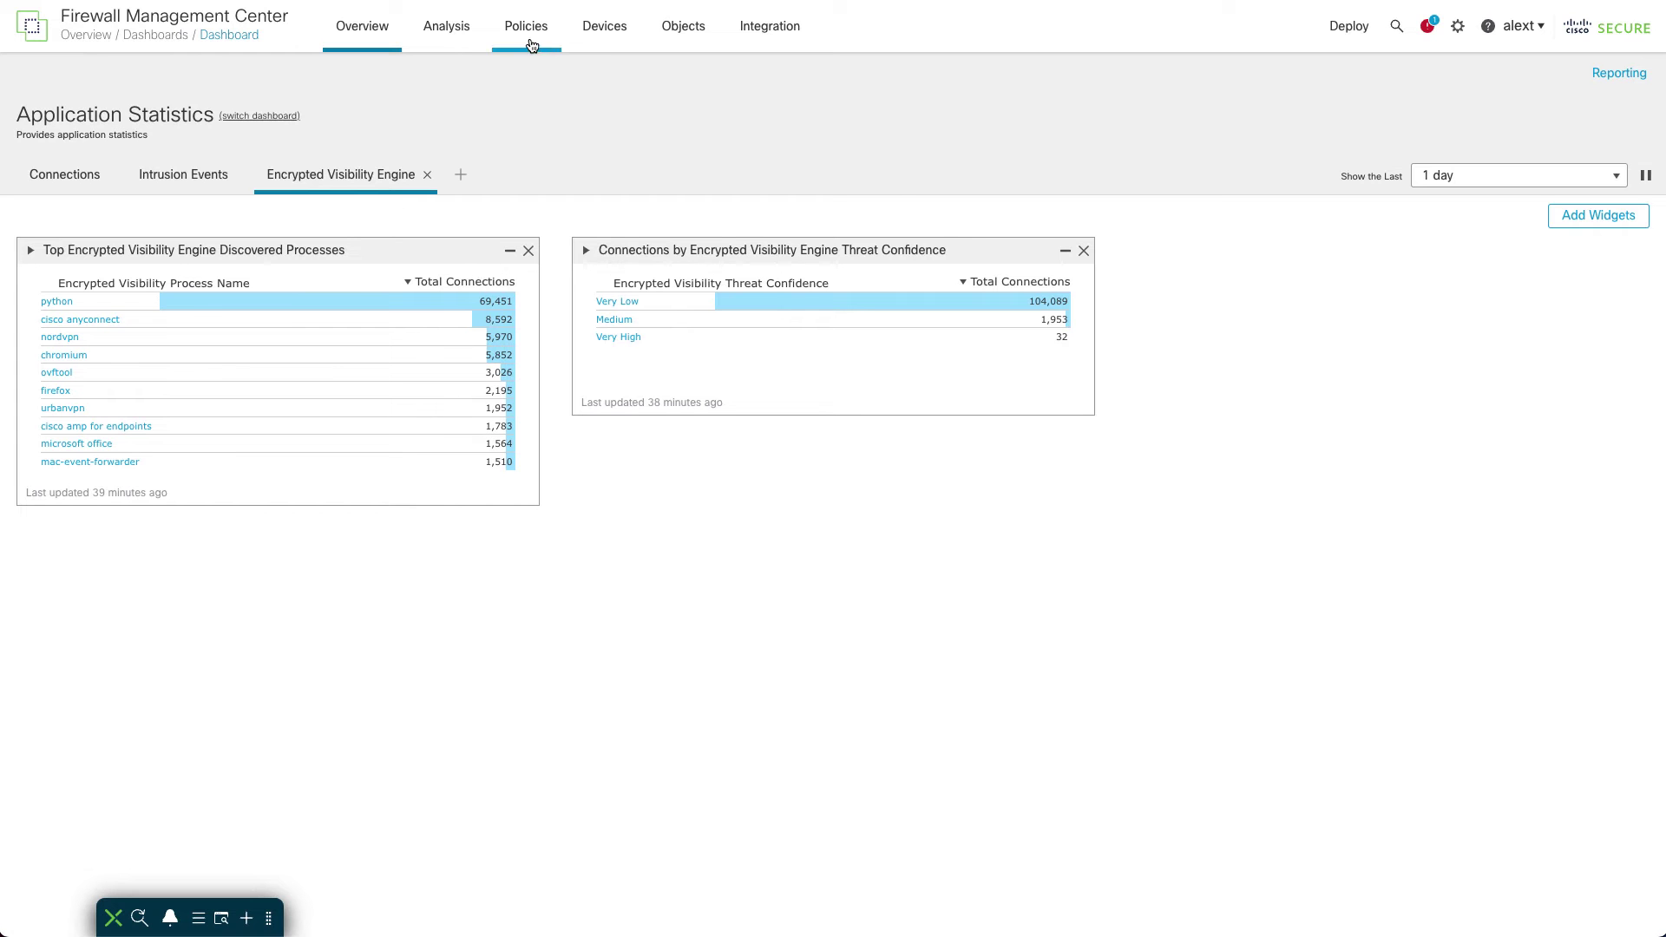
Step: Open AC Policy from the access control policies for editing and enable its Block Wget rule
{"action": "mouse_move", "coordinate": [524, 42]}
{"action": "left_click", "coordinate": [528, 101]}
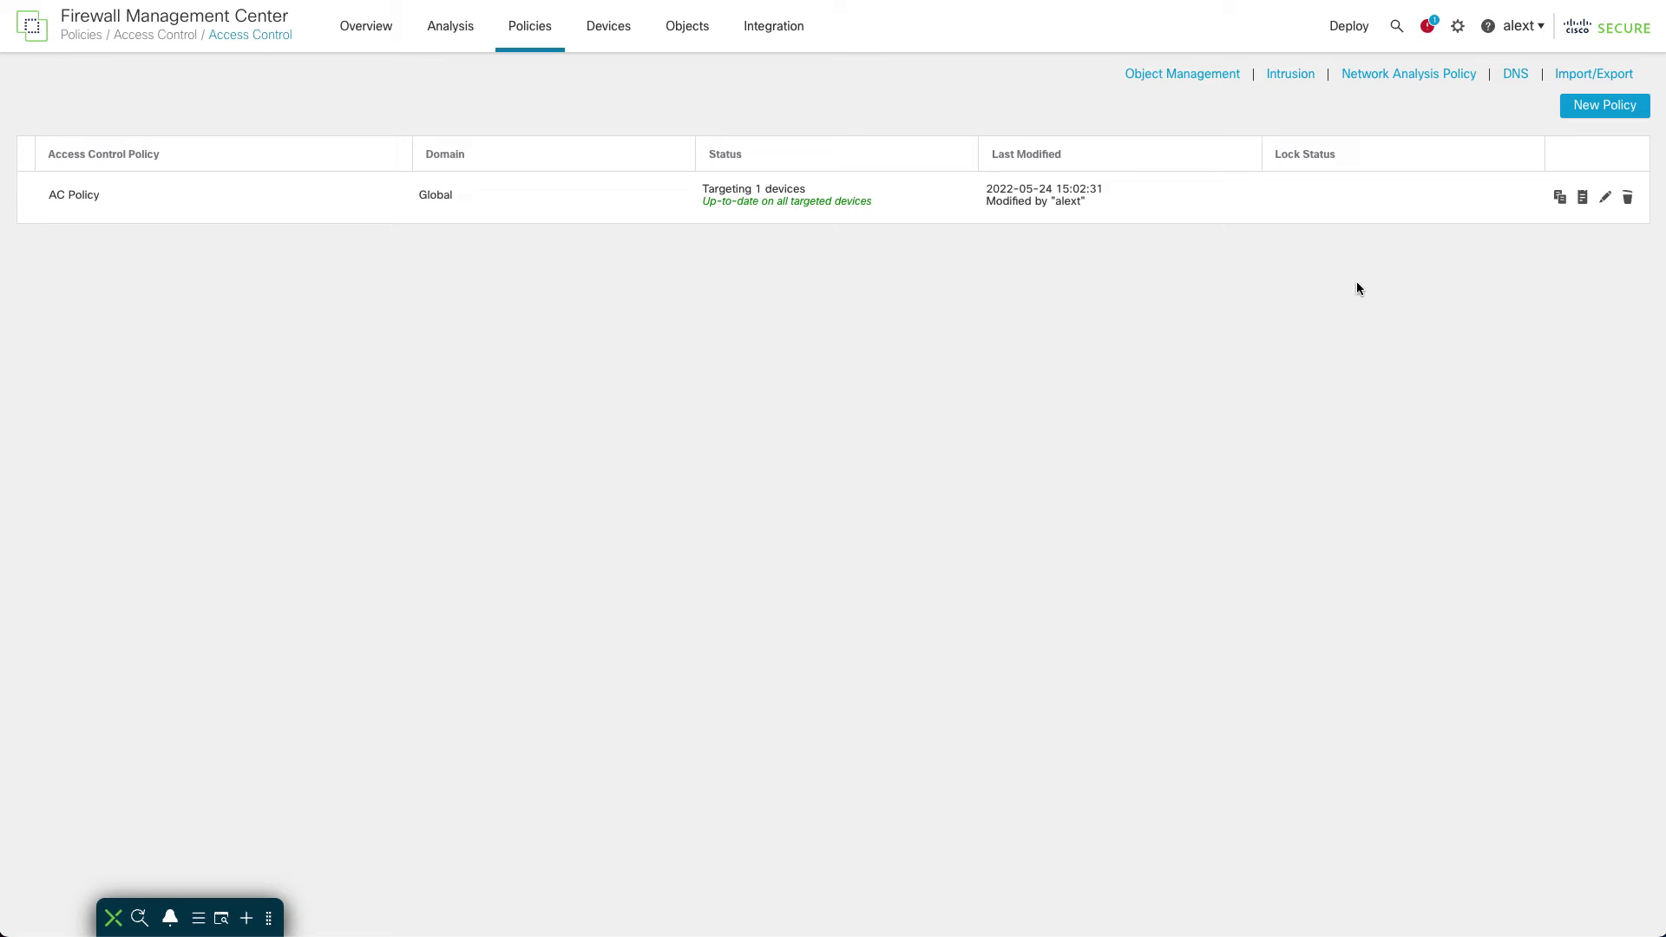
{"action": "left_click", "coordinate": [1605, 199]}
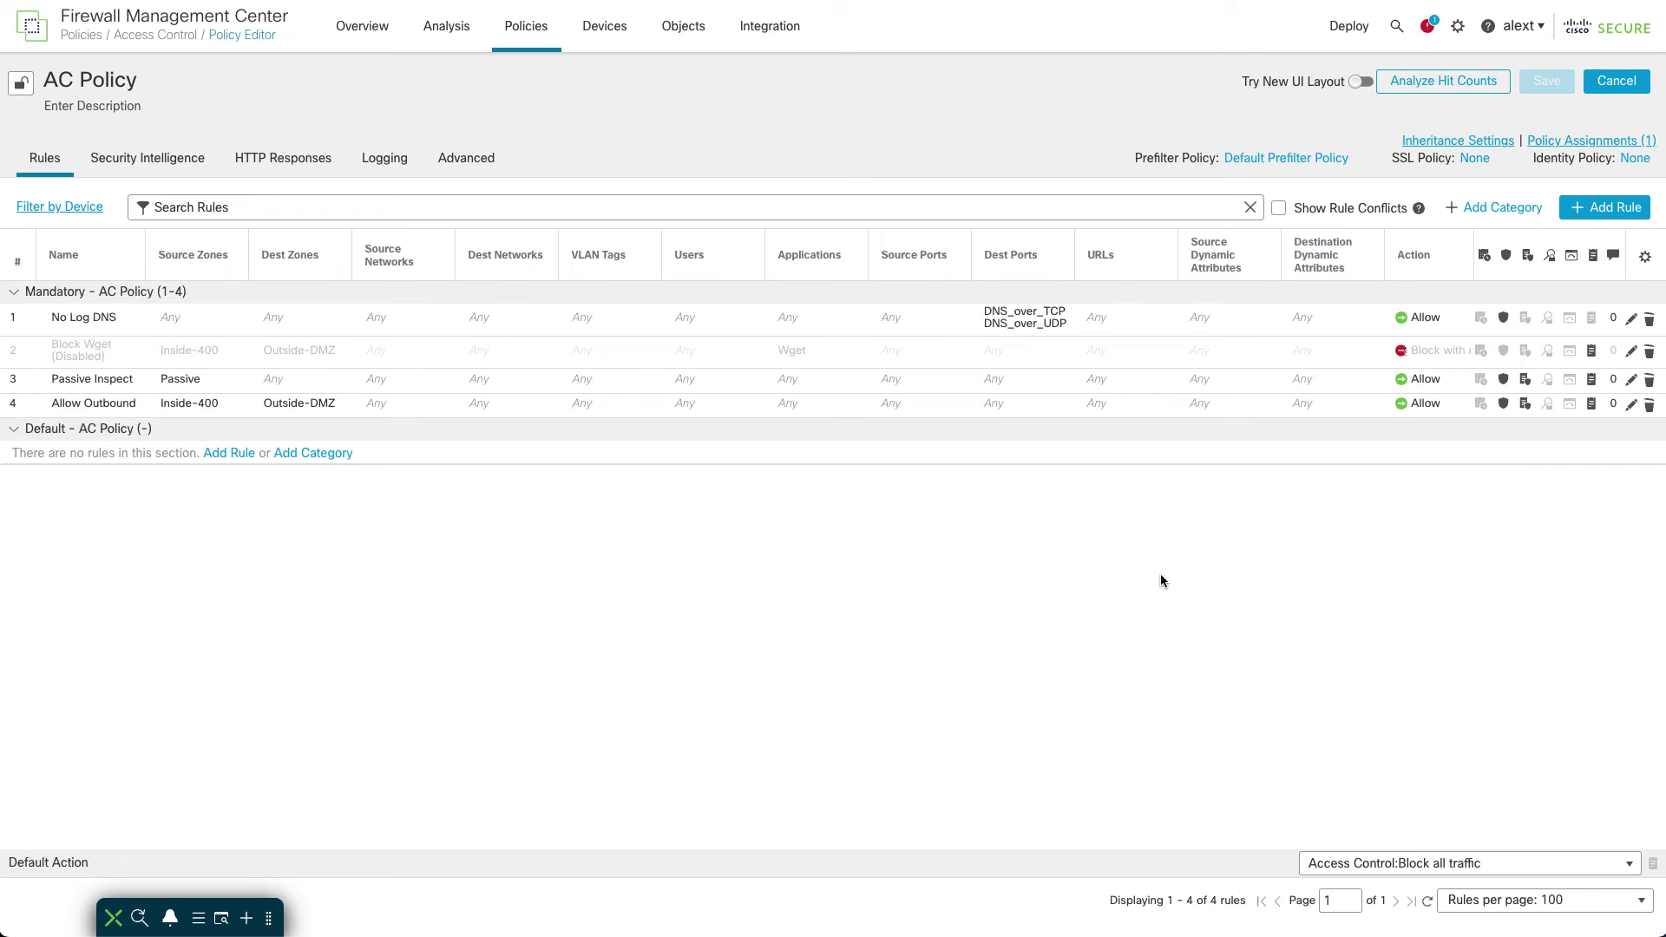
{"action": "left_click", "coordinate": [286, 347]}
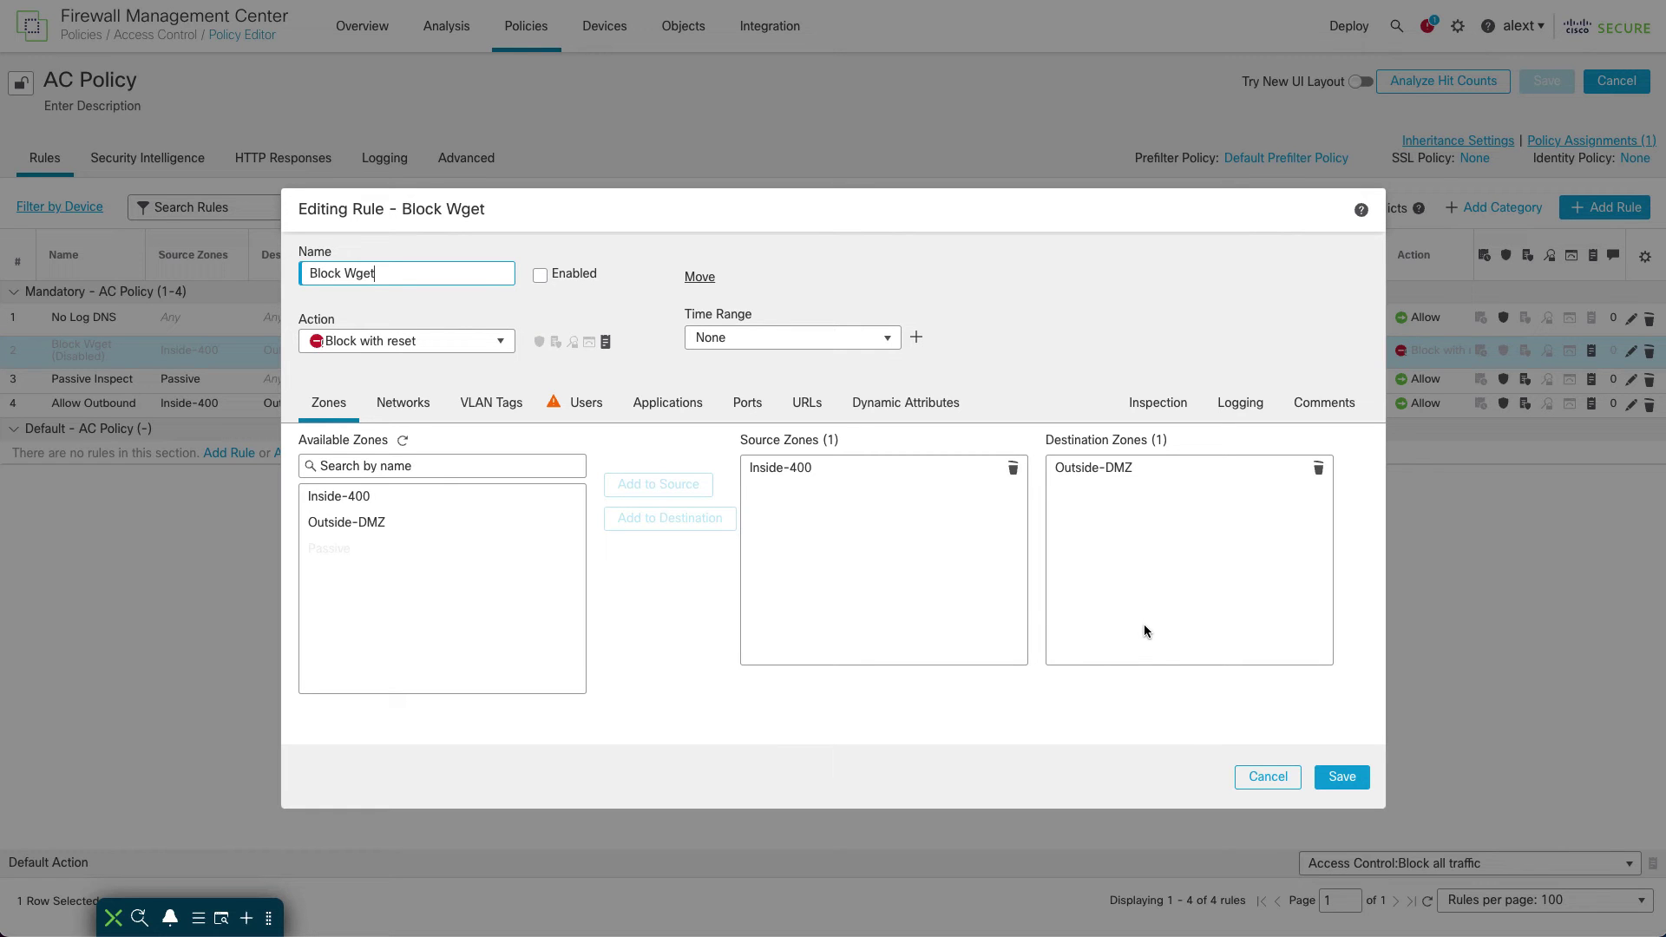
{"action": "left_click", "coordinate": [539, 276]}
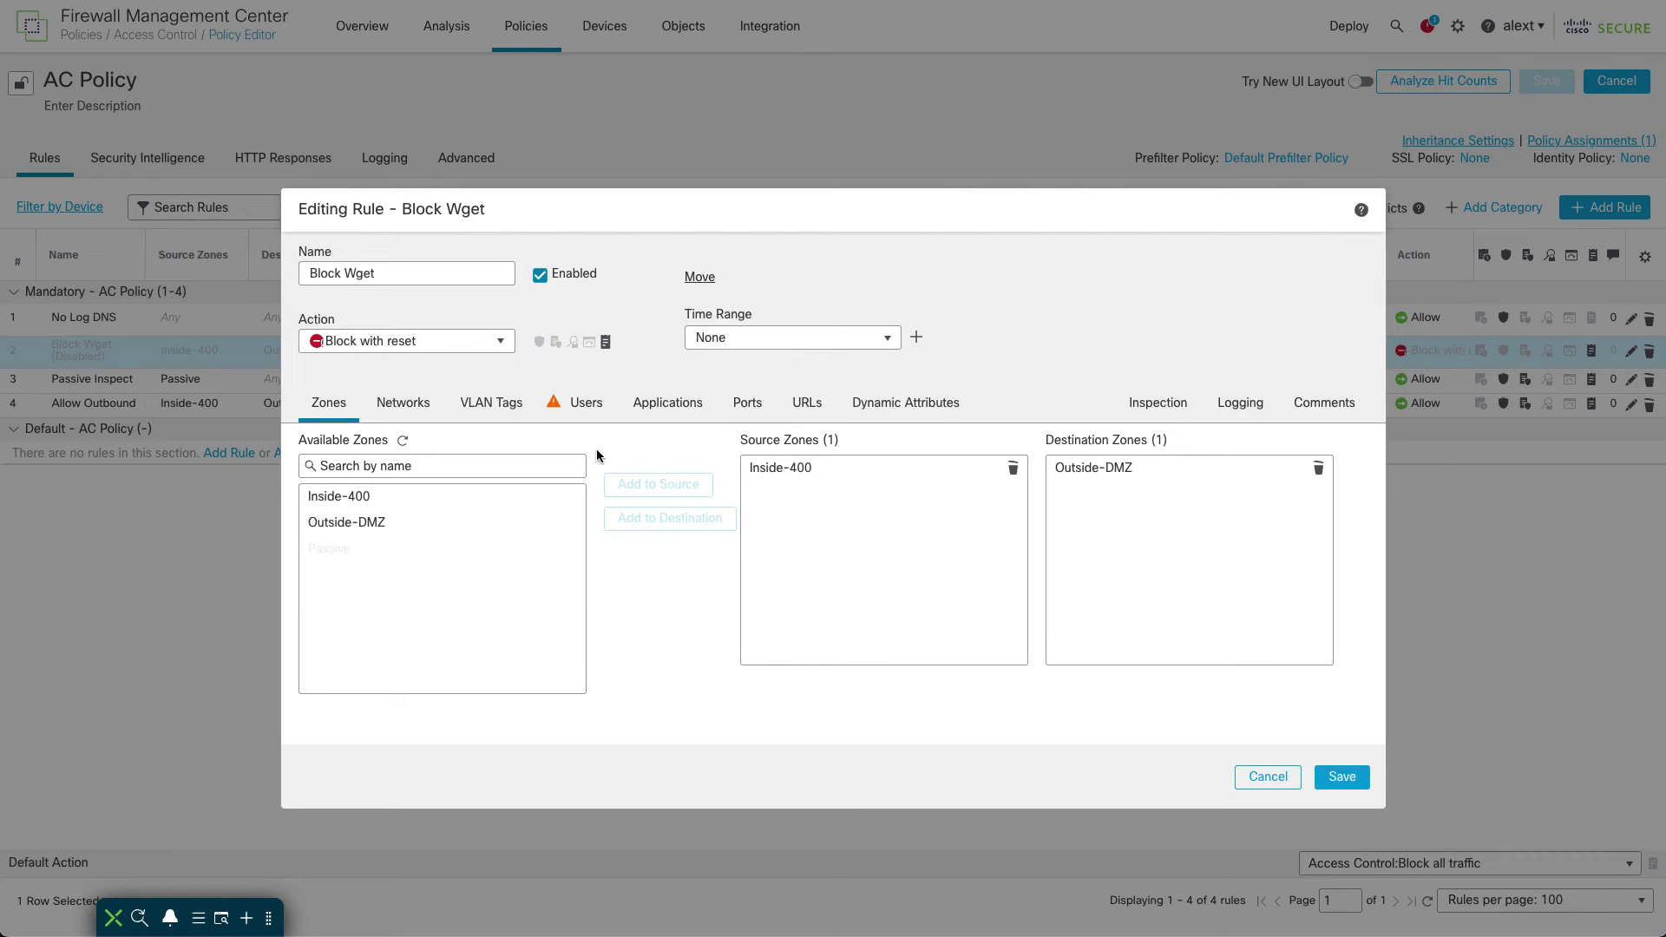
Step: In the rule's application conditions, collapse the Risks, Business Relevance, Types and Categories filter groups
{"action": "left_click", "coordinate": [668, 407]}
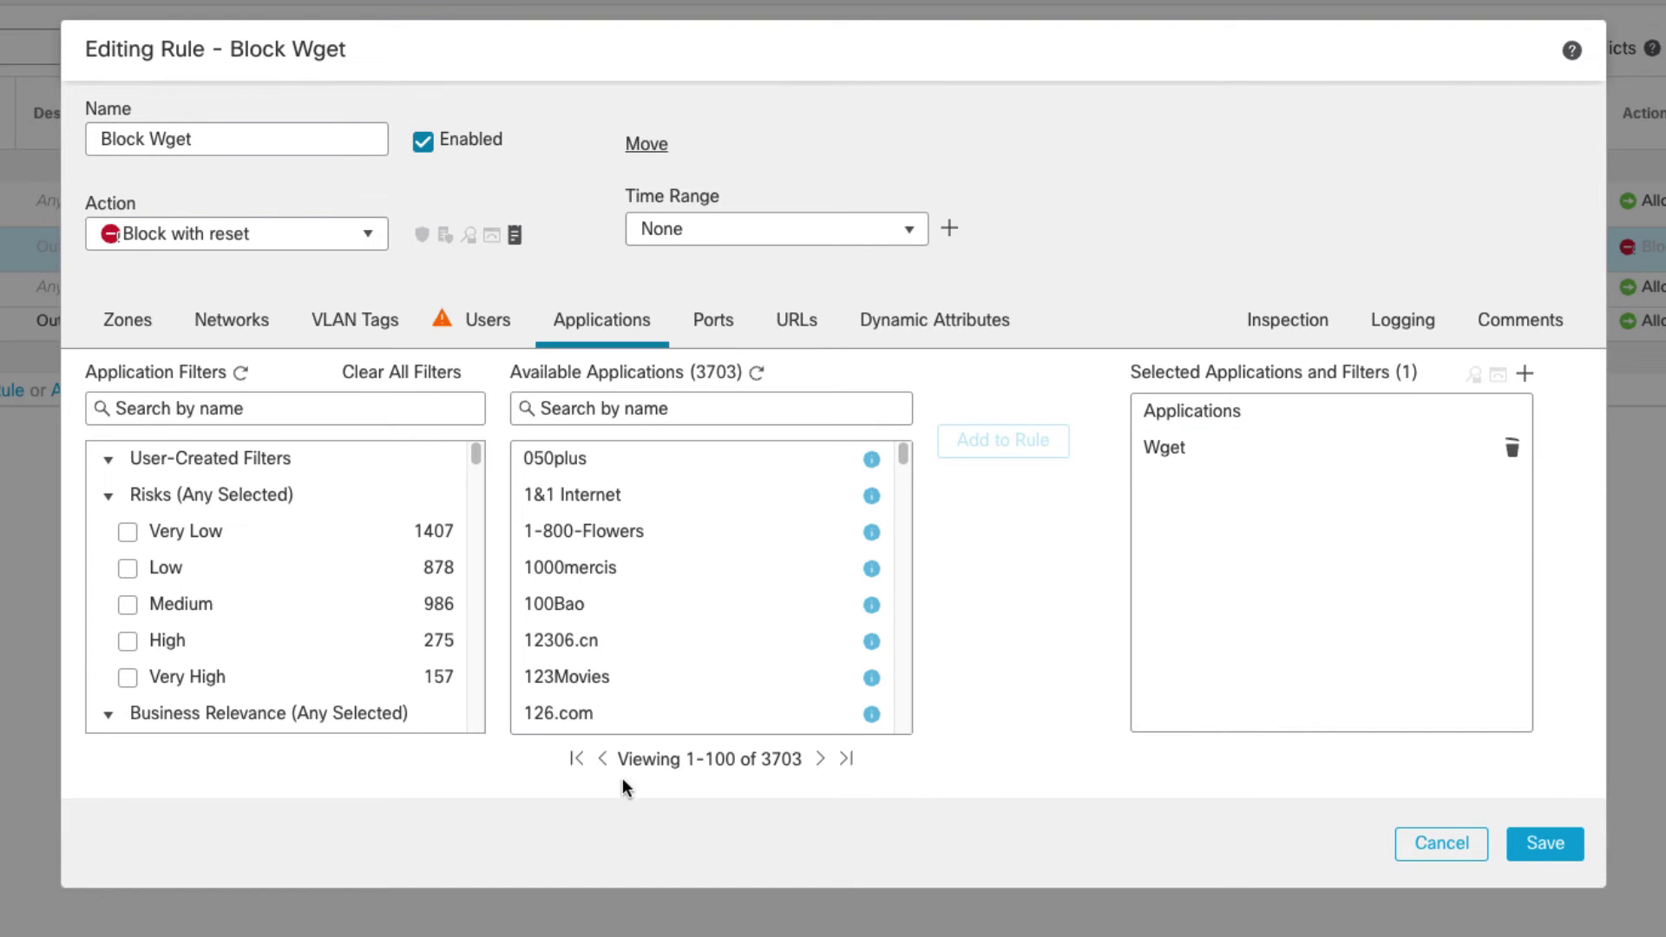
{"action": "left_click", "coordinate": [108, 501]}
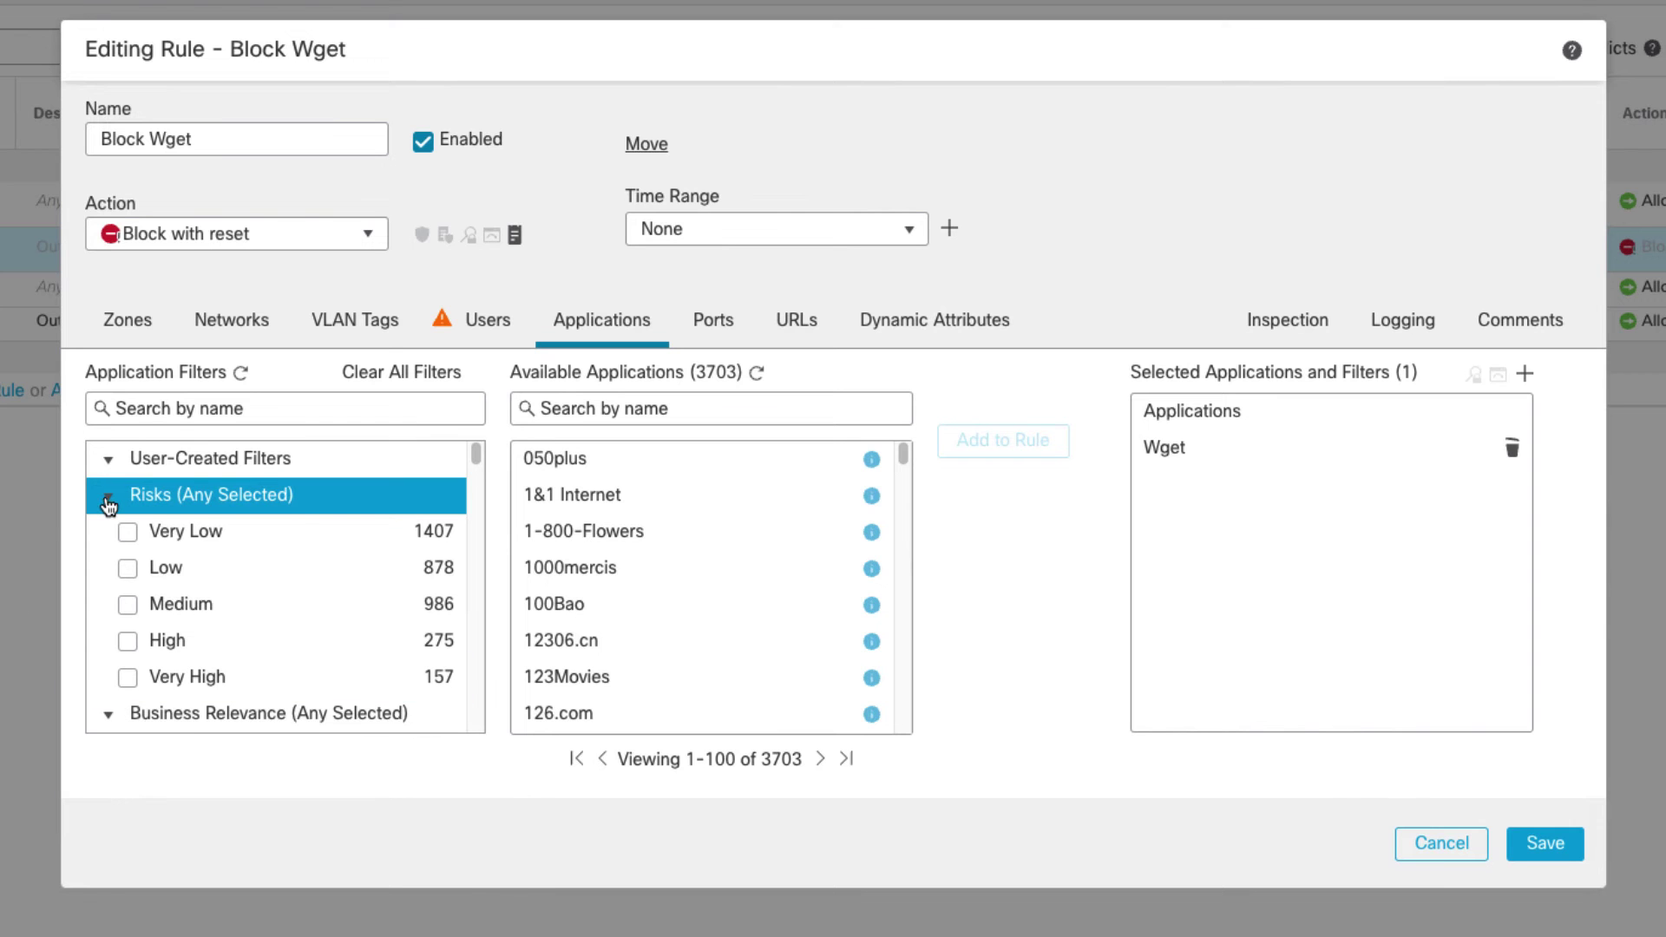
{"action": "left_click", "coordinate": [107, 503]}
{"action": "left_click", "coordinate": [106, 531]}
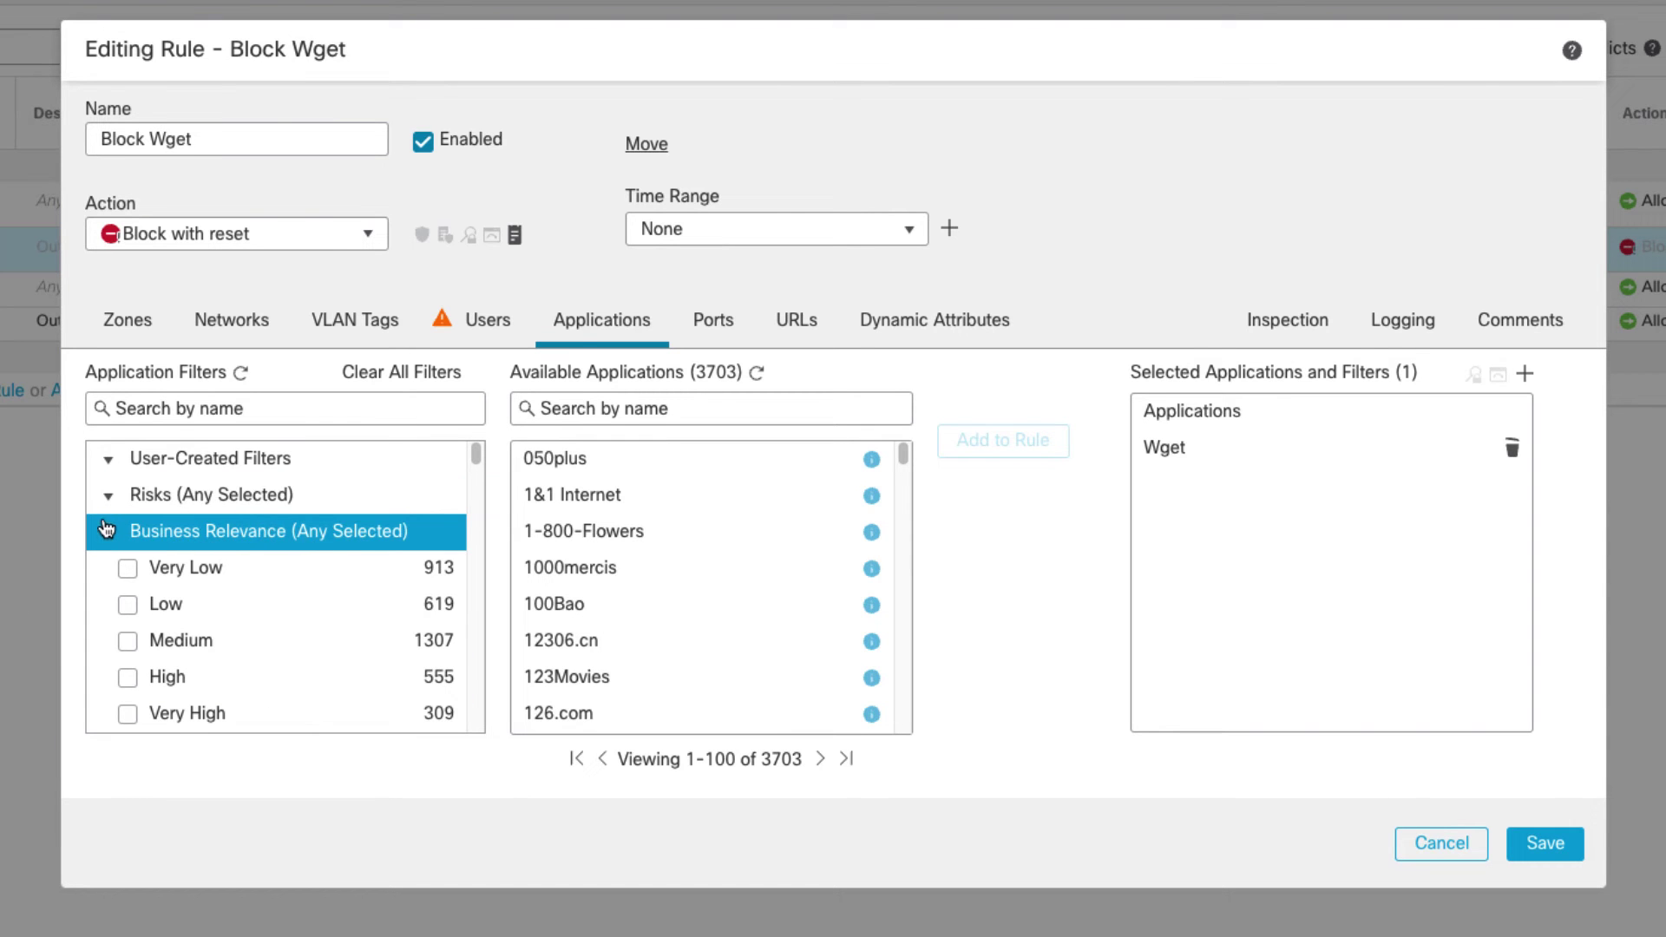
{"action": "left_click", "coordinate": [106, 531]}
{"action": "left_click", "coordinate": [105, 568]}
{"action": "left_click", "coordinate": [104, 567]}
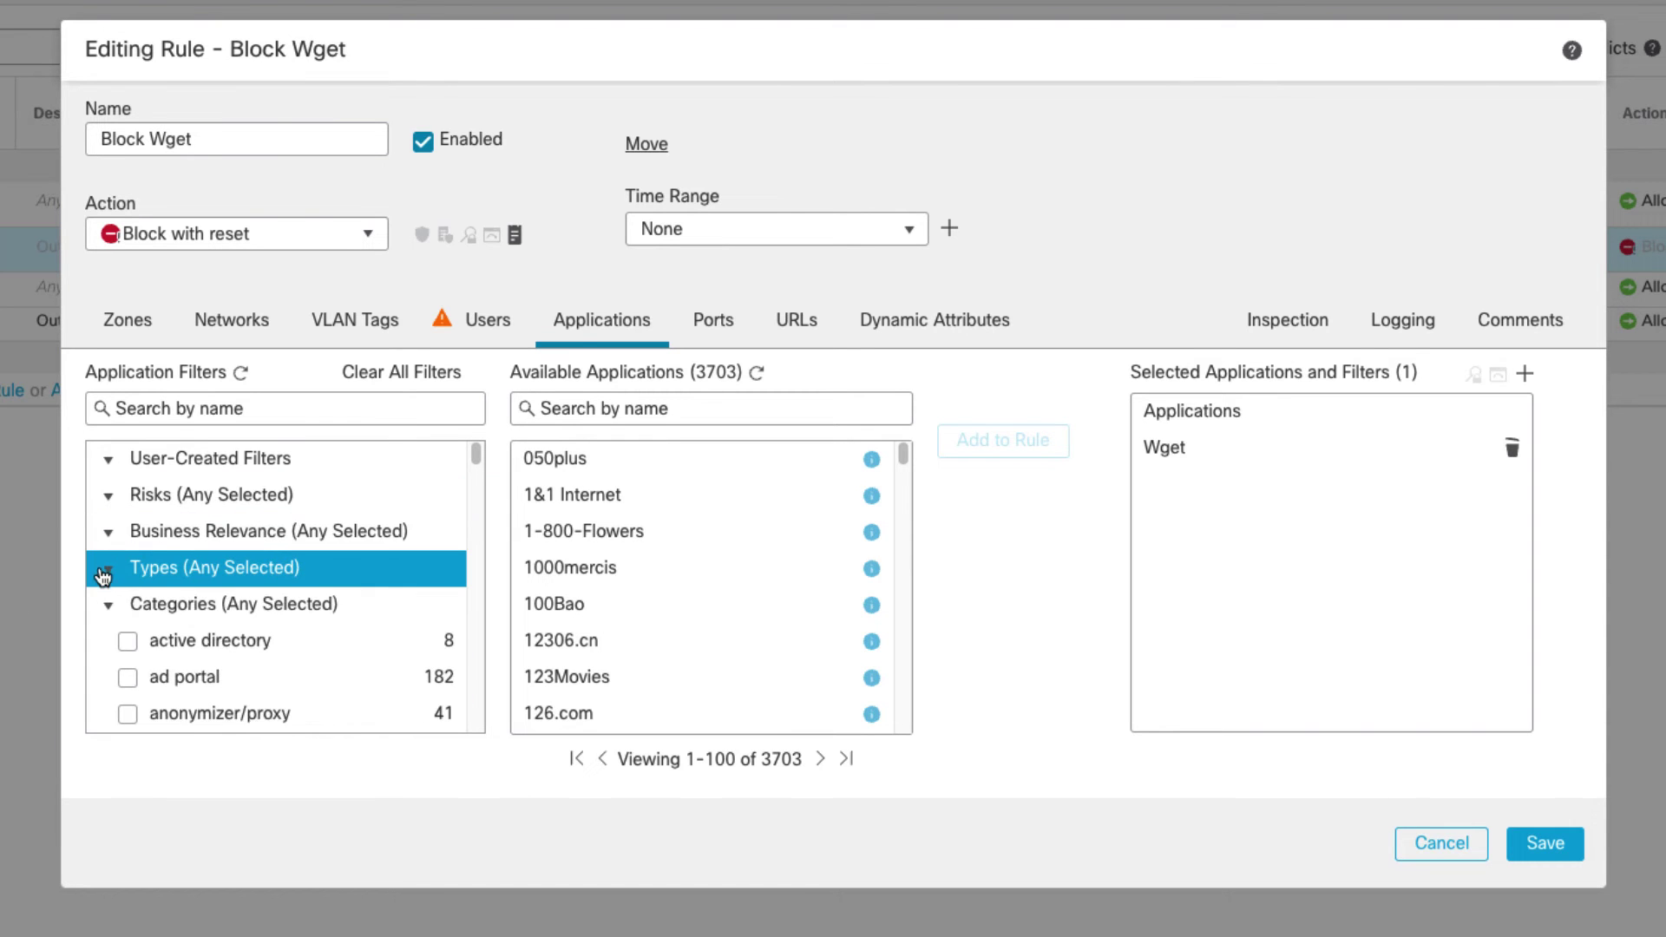
{"action": "left_click", "coordinate": [105, 604]}
{"action": "left_click", "coordinate": [106, 604]}
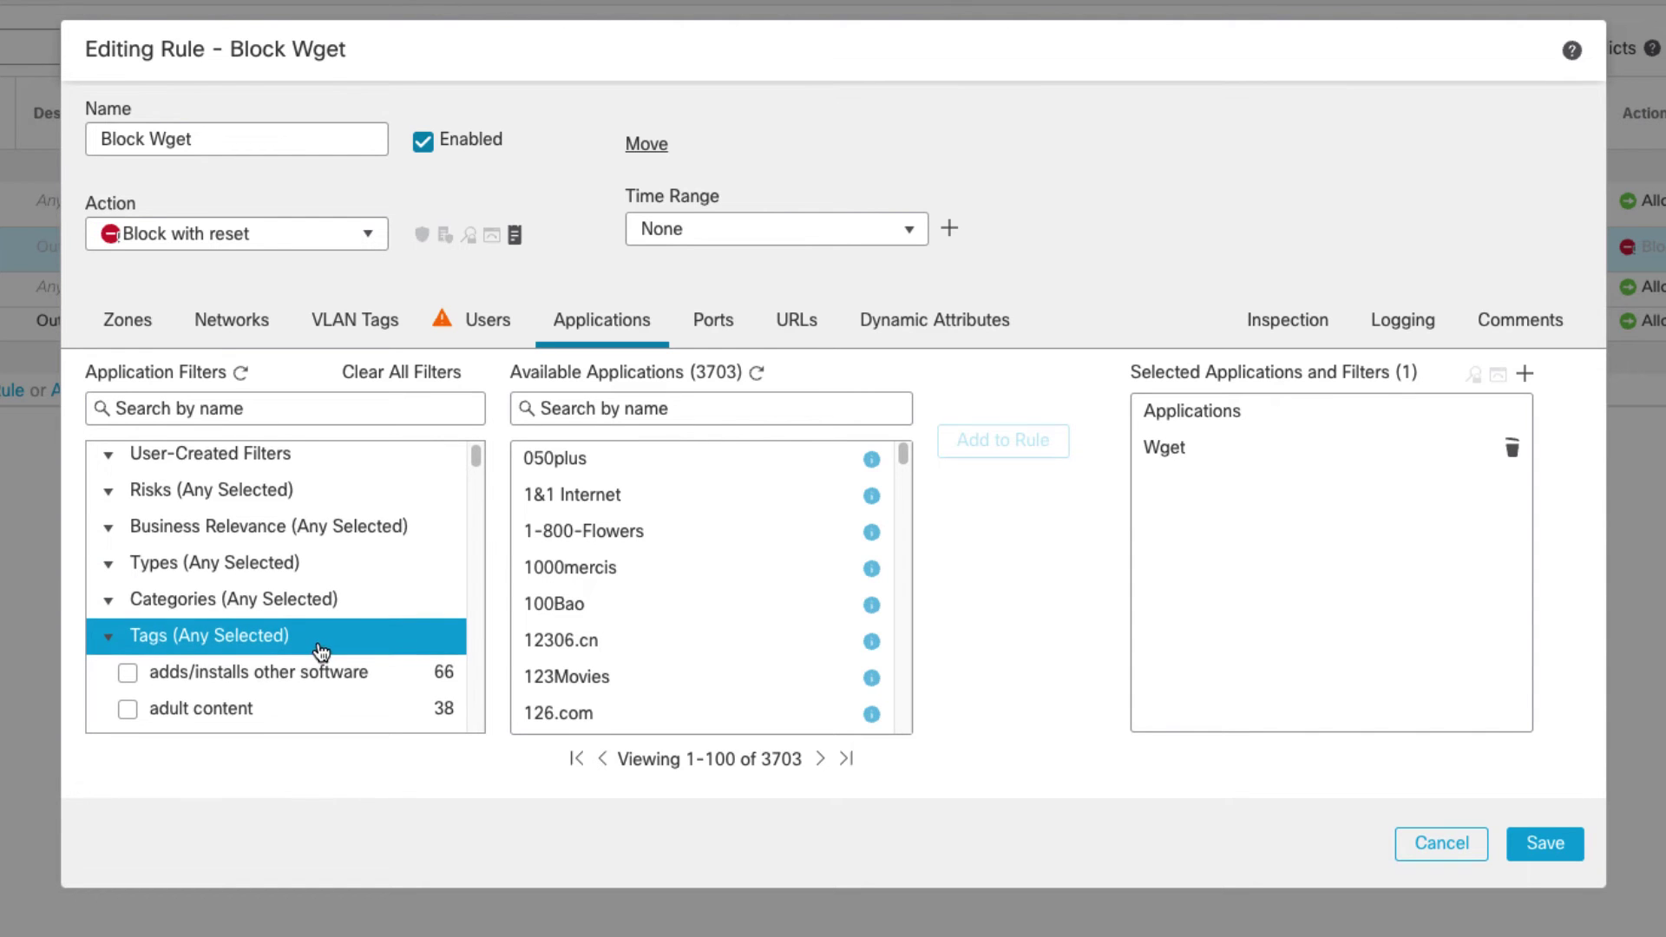
Step: Filter the rule's available applications by the "encrypted visibility engine" tag
{"action": "scroll", "coordinate": [321, 649], "scroll_direction": "down", "scroll_amount": 3}
{"action": "scroll", "coordinate": [323, 651], "scroll_direction": "down", "scroll_amount": 5}
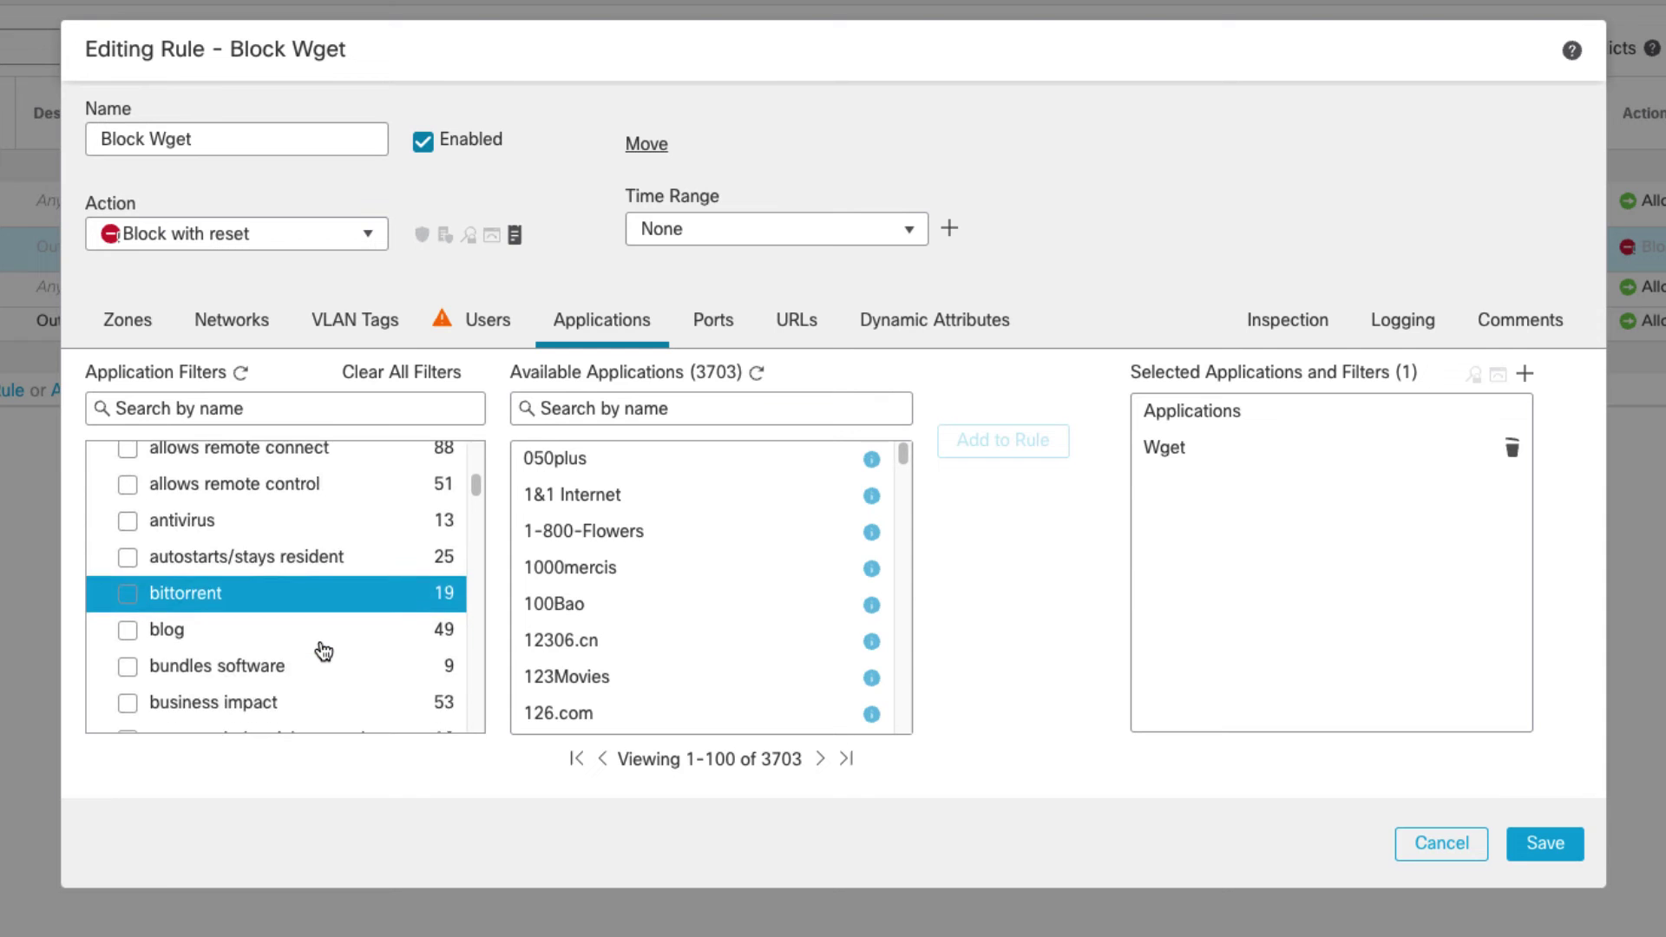
{"action": "scroll", "coordinate": [323, 651], "scroll_direction": "down", "scroll_amount": 3}
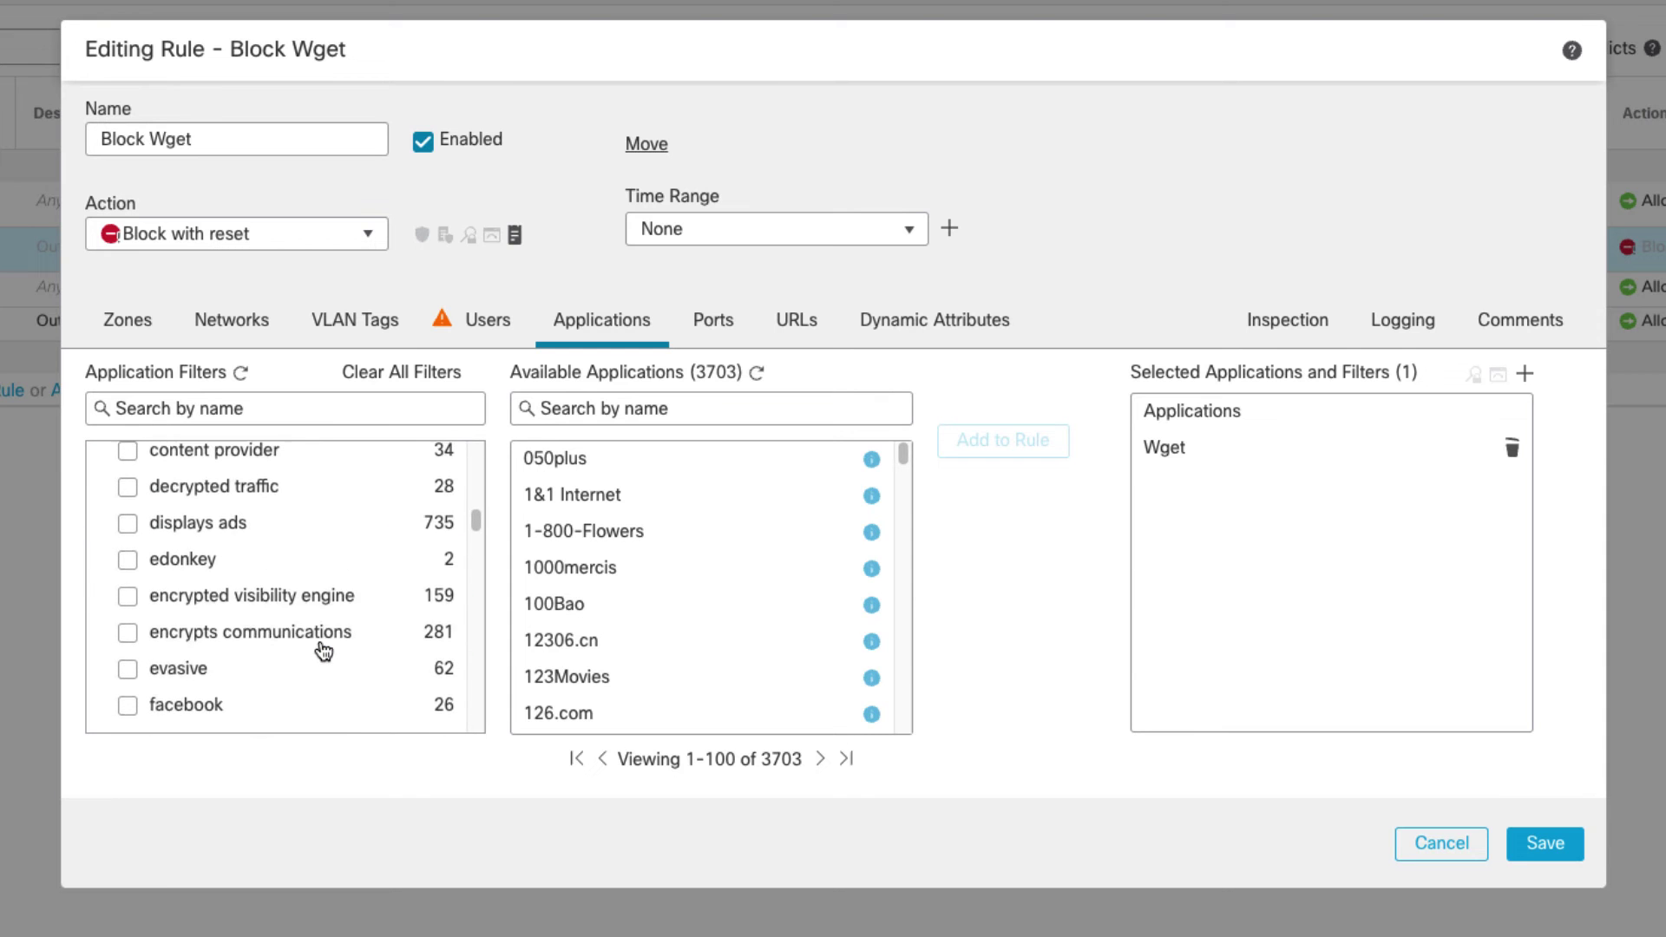
{"action": "left_click", "coordinate": [162, 605]}
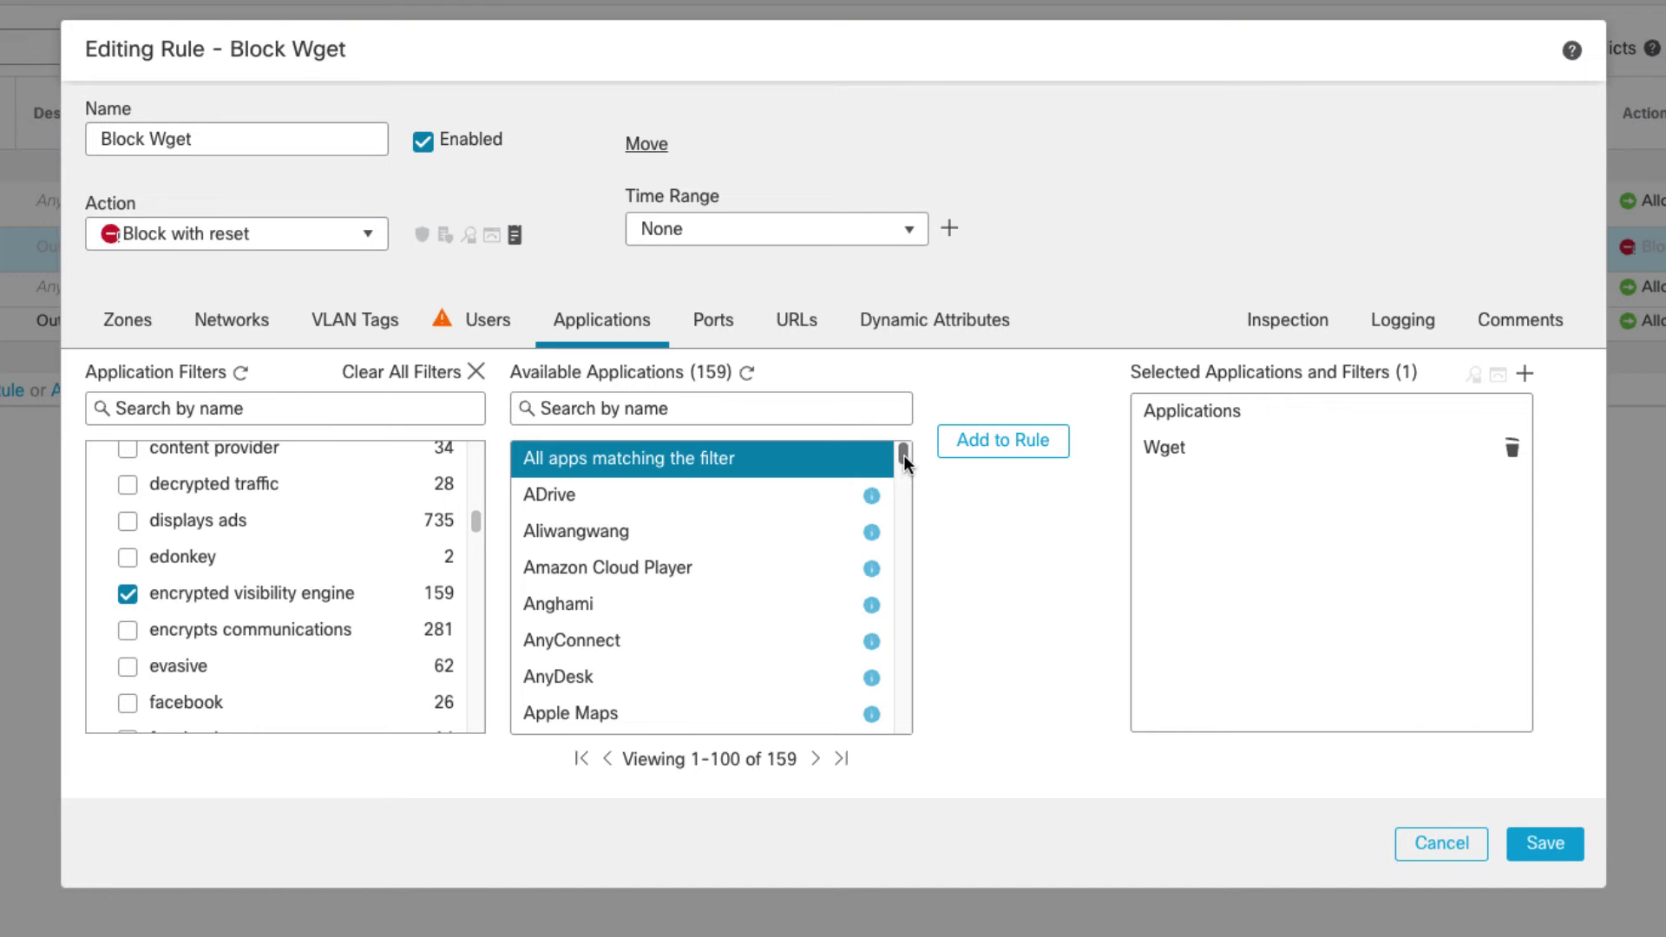
Step: Find Wget among the filtered applications, view its application details, and save the Block Wget rule
{"action": "left_click_drag", "start_coordinate": [903, 455], "coordinate": [903, 602]}
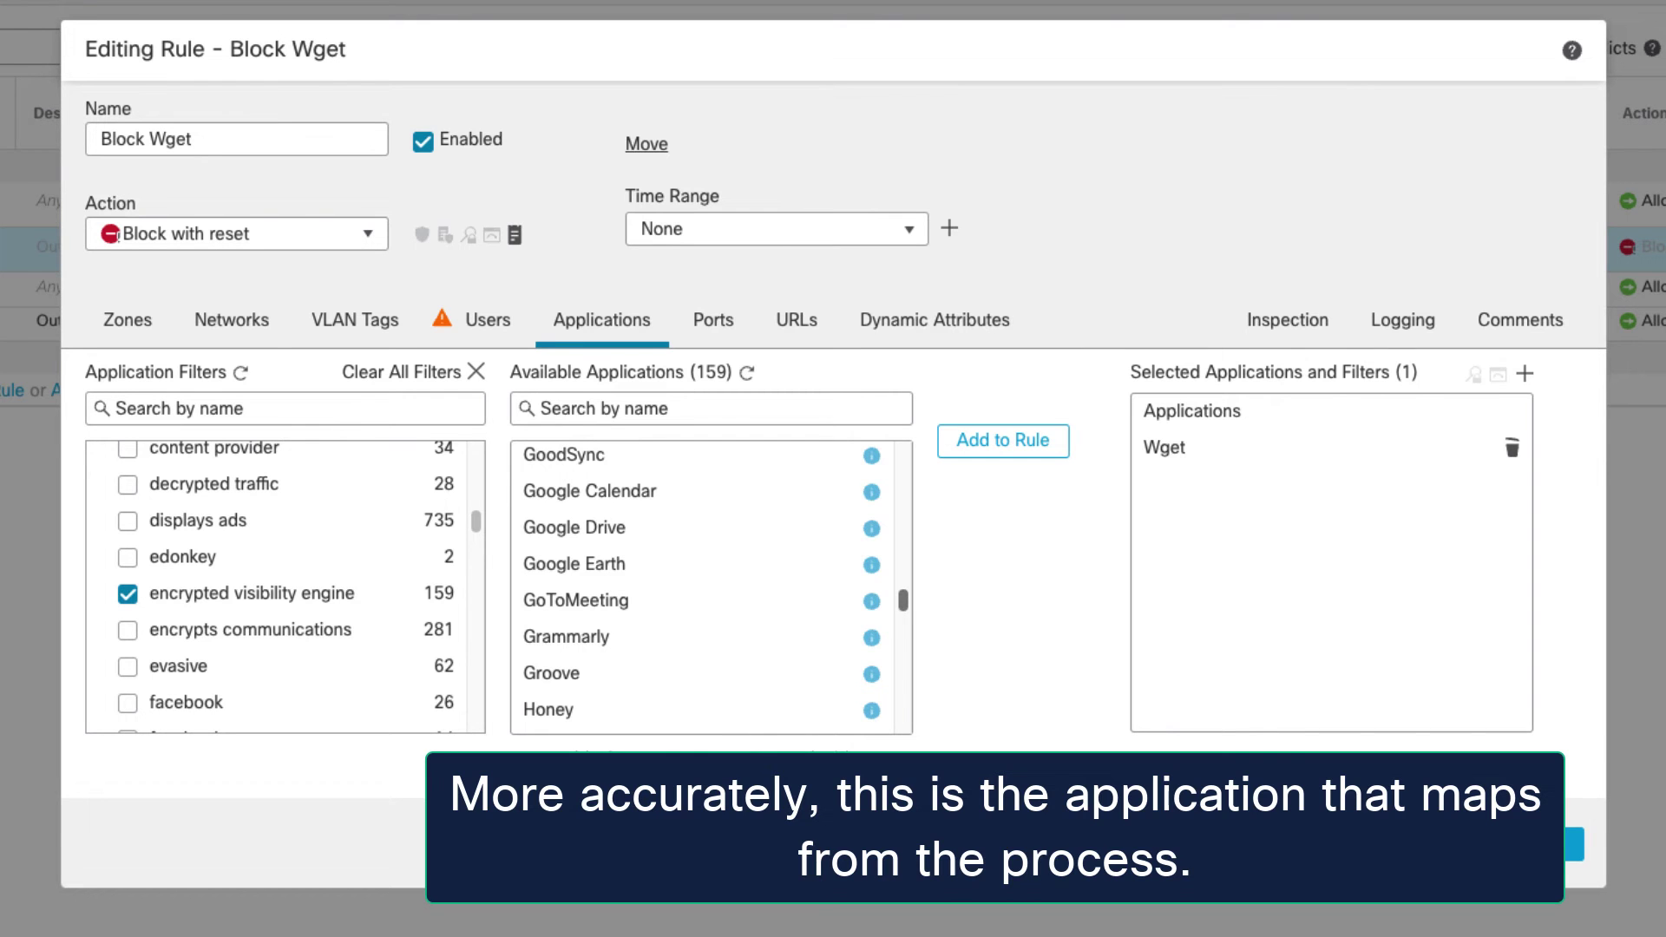
{"action": "left_click", "coordinate": [926, 755]}
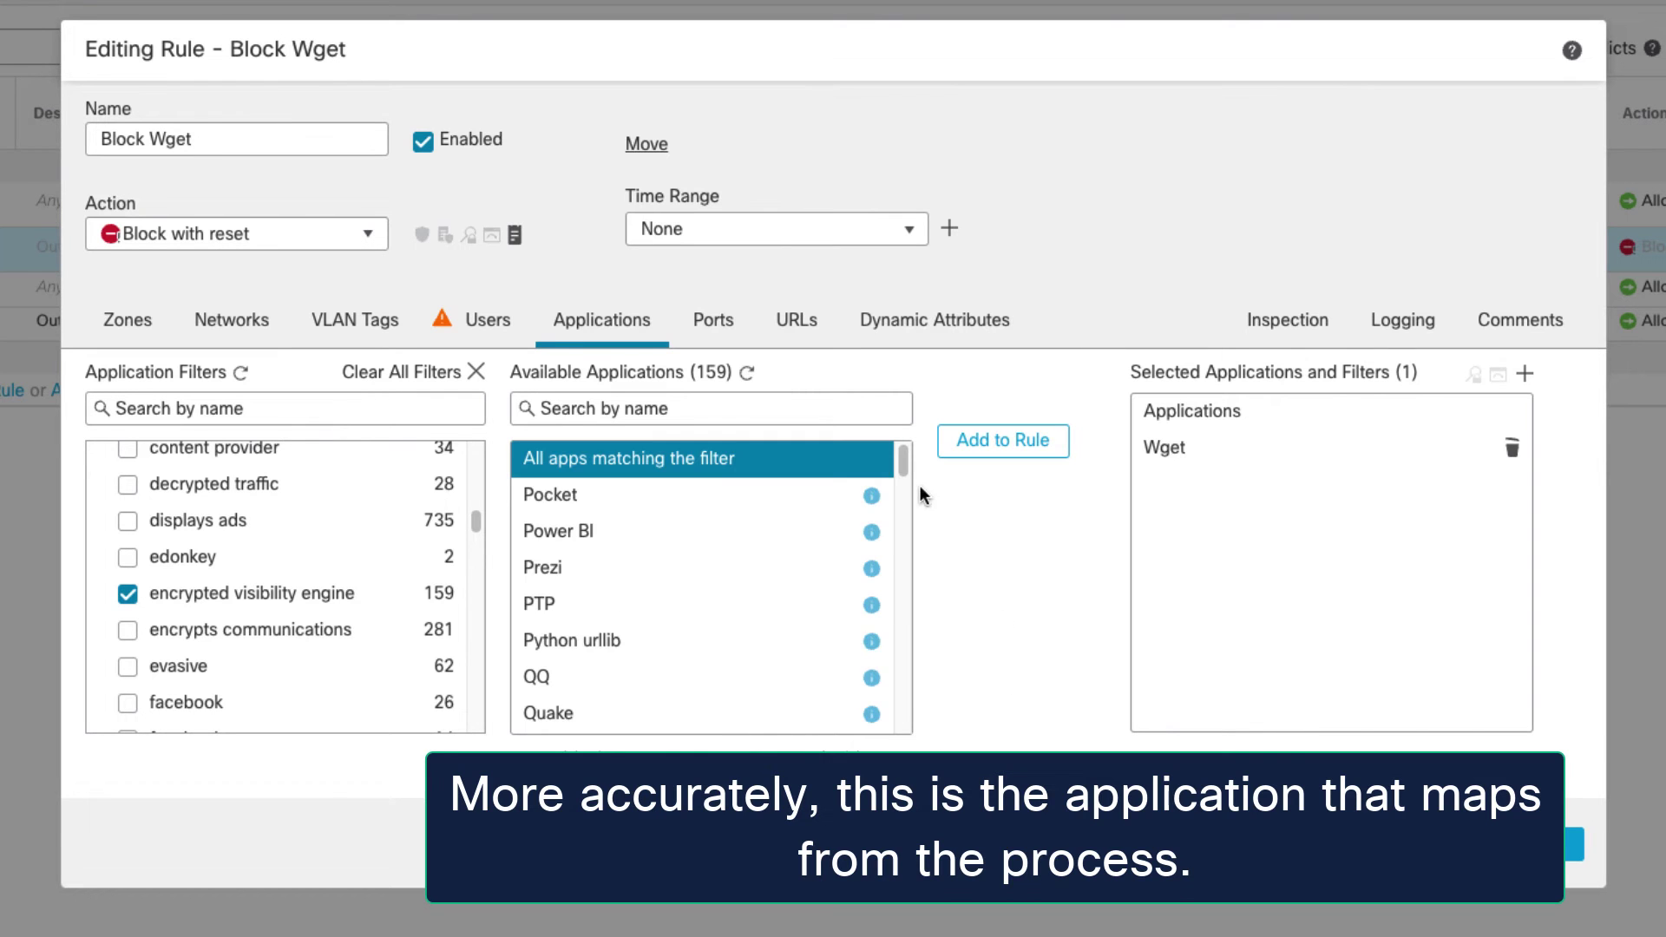
{"action": "left_click_drag", "start_coordinate": [903, 461], "coordinate": [895, 680]}
{"action": "left_click", "coordinate": [587, 653]}
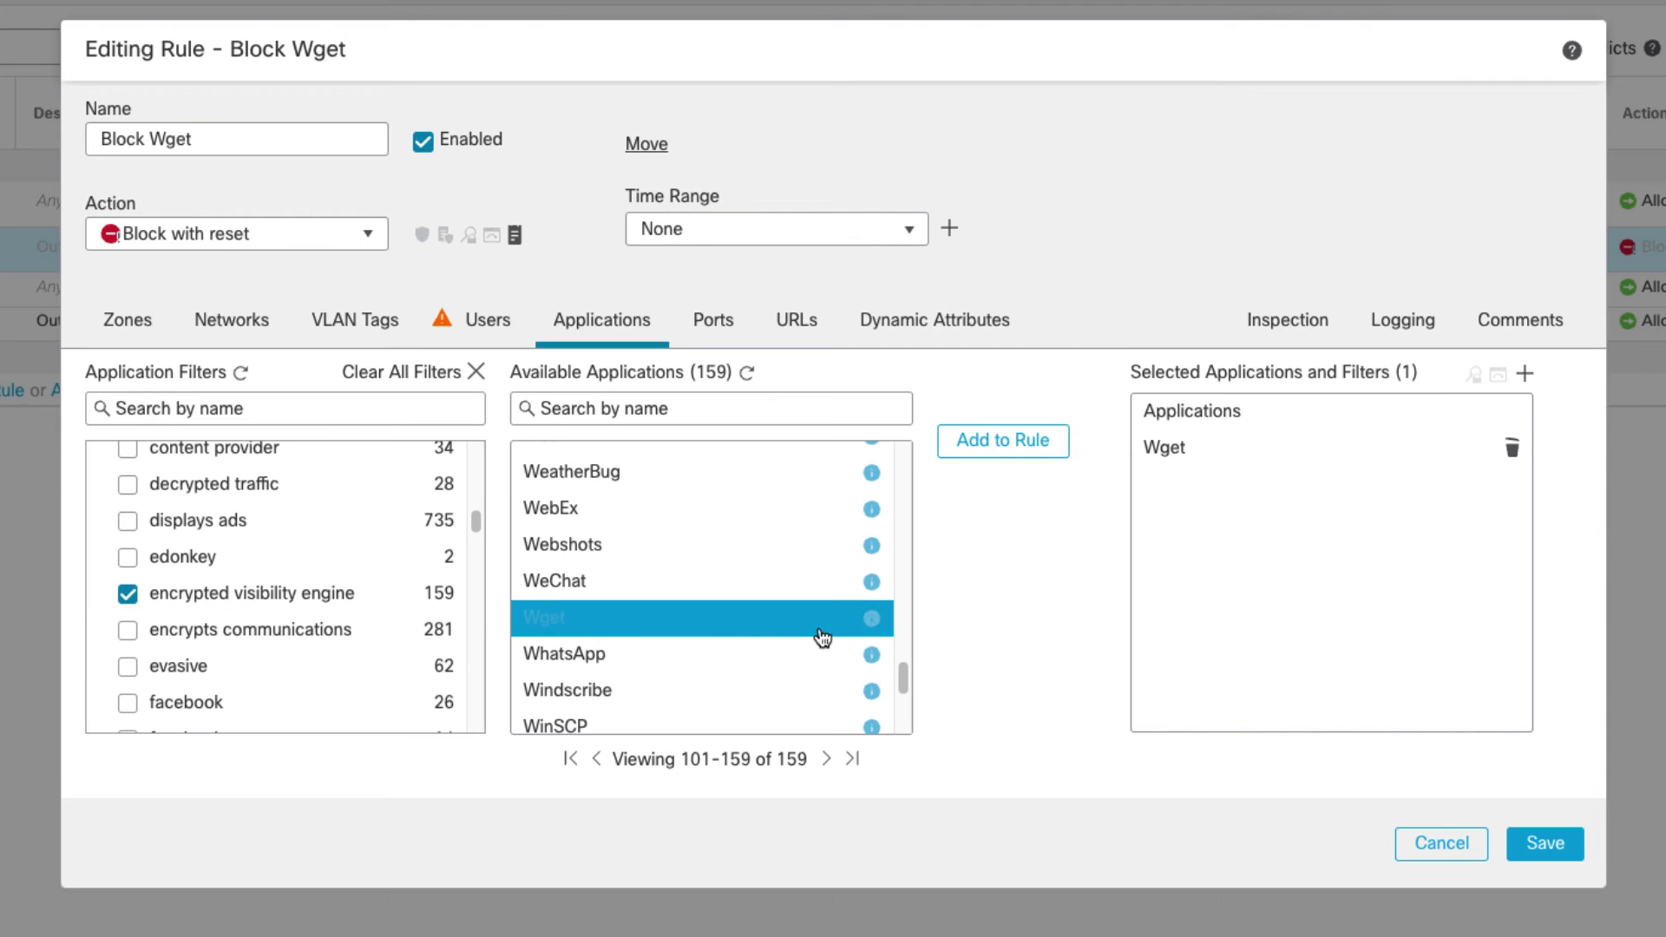
{"action": "left_click", "coordinate": [871, 623]}
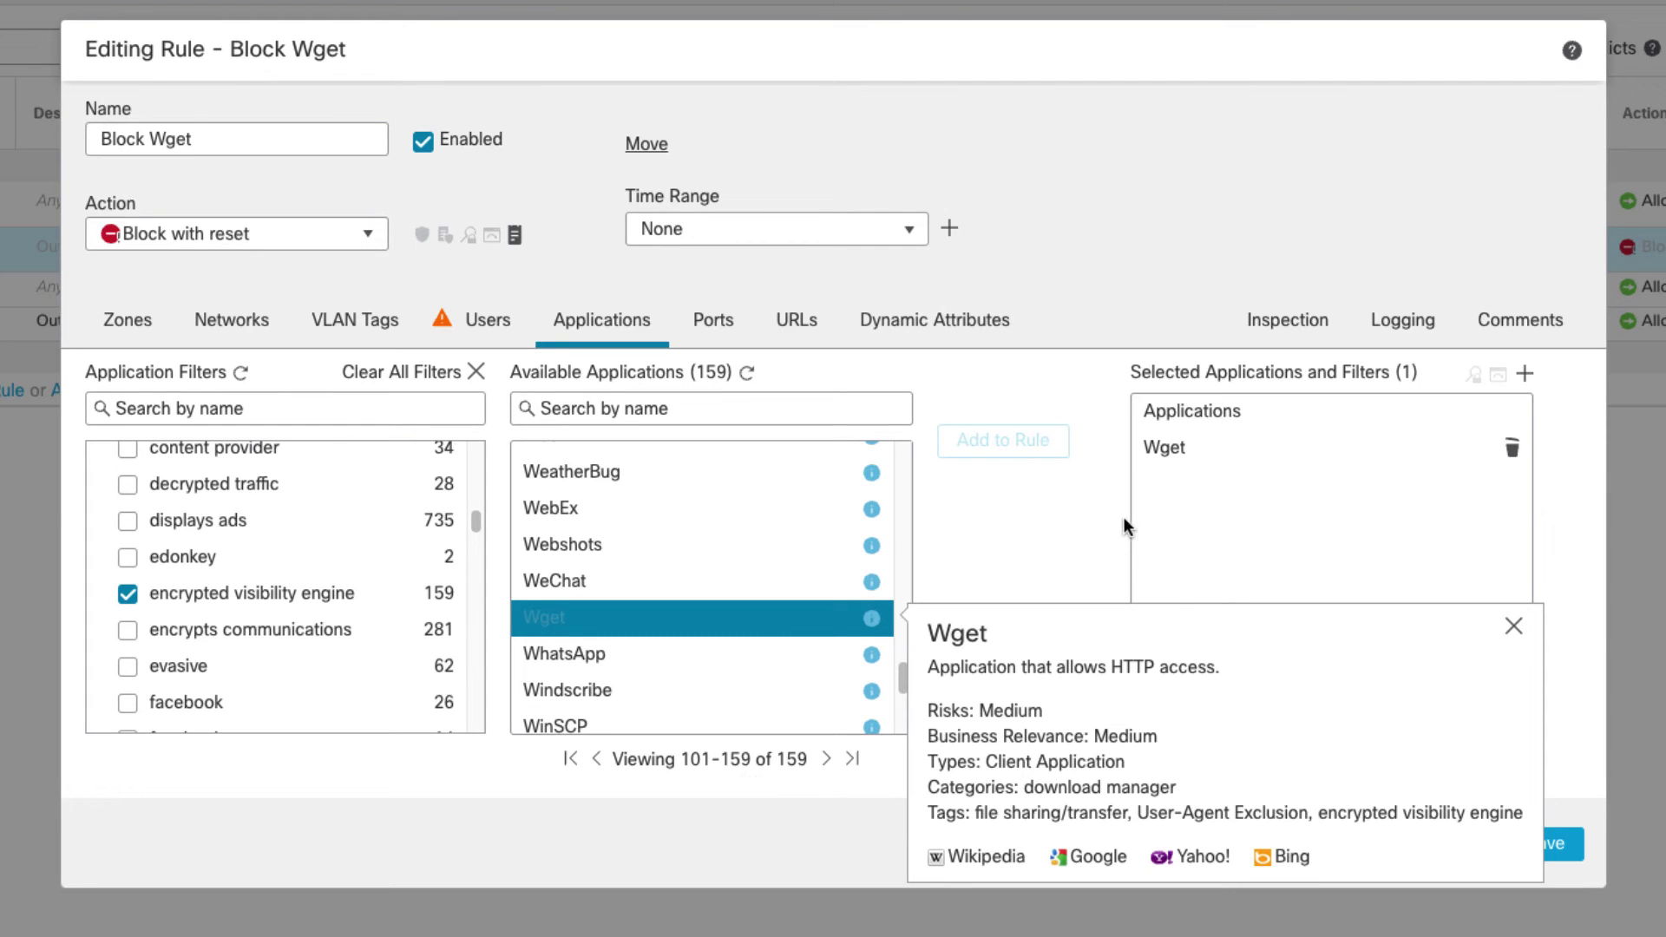
{"action": "left_click", "coordinate": [1510, 627]}
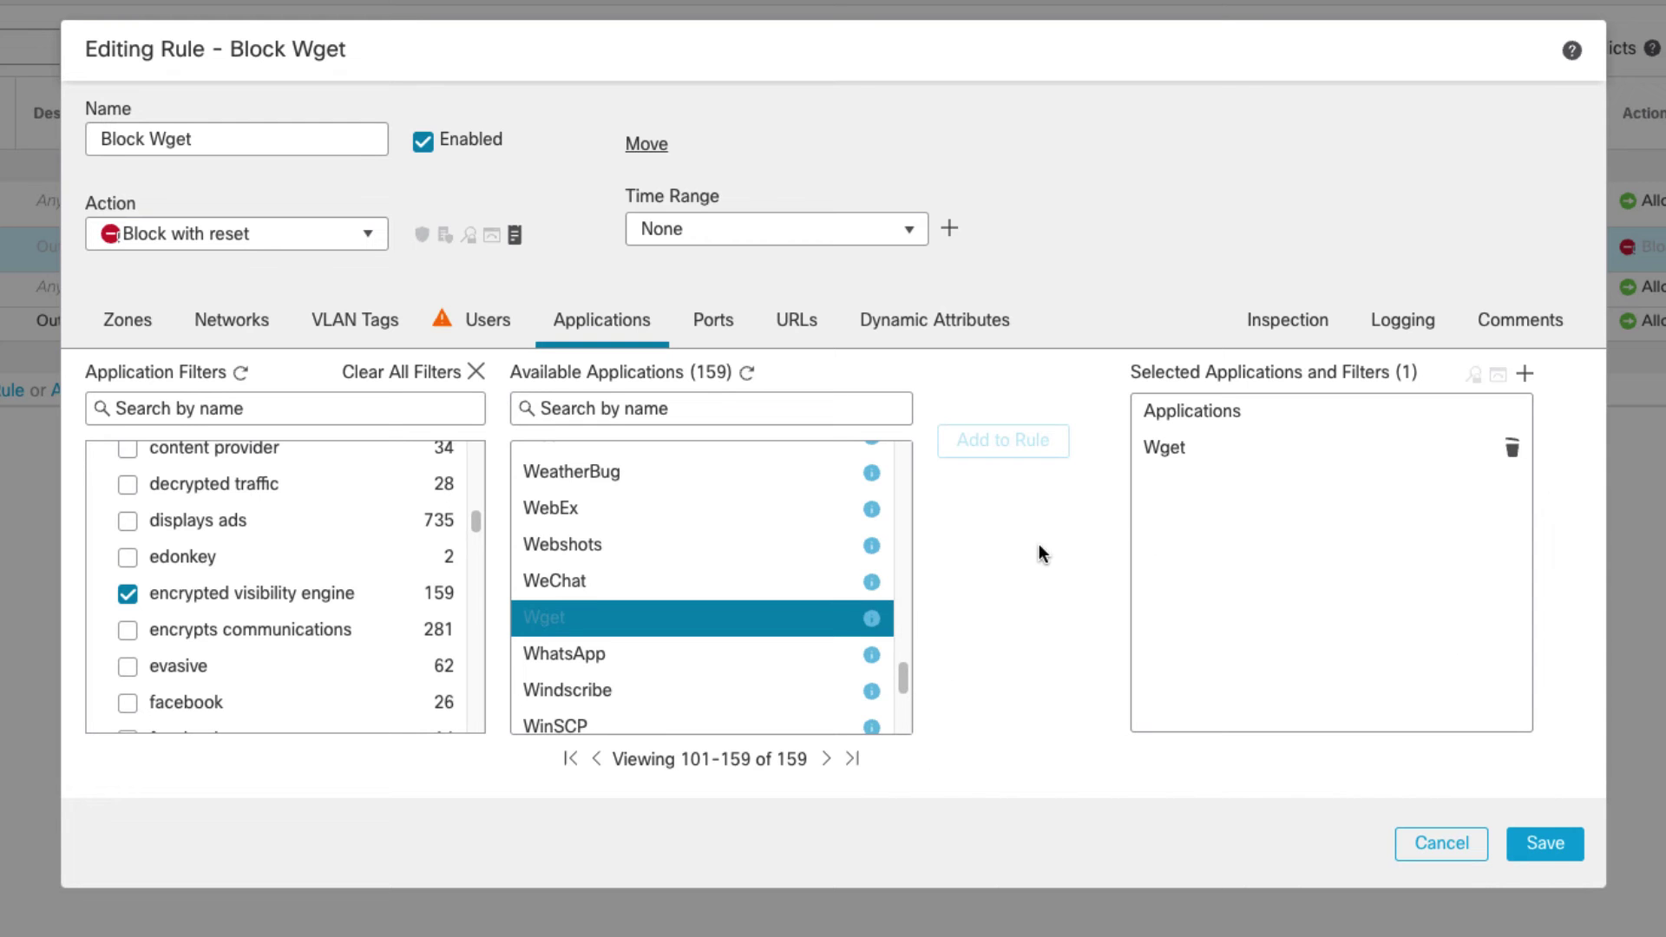
{"action": "left_click", "coordinate": [1525, 842]}
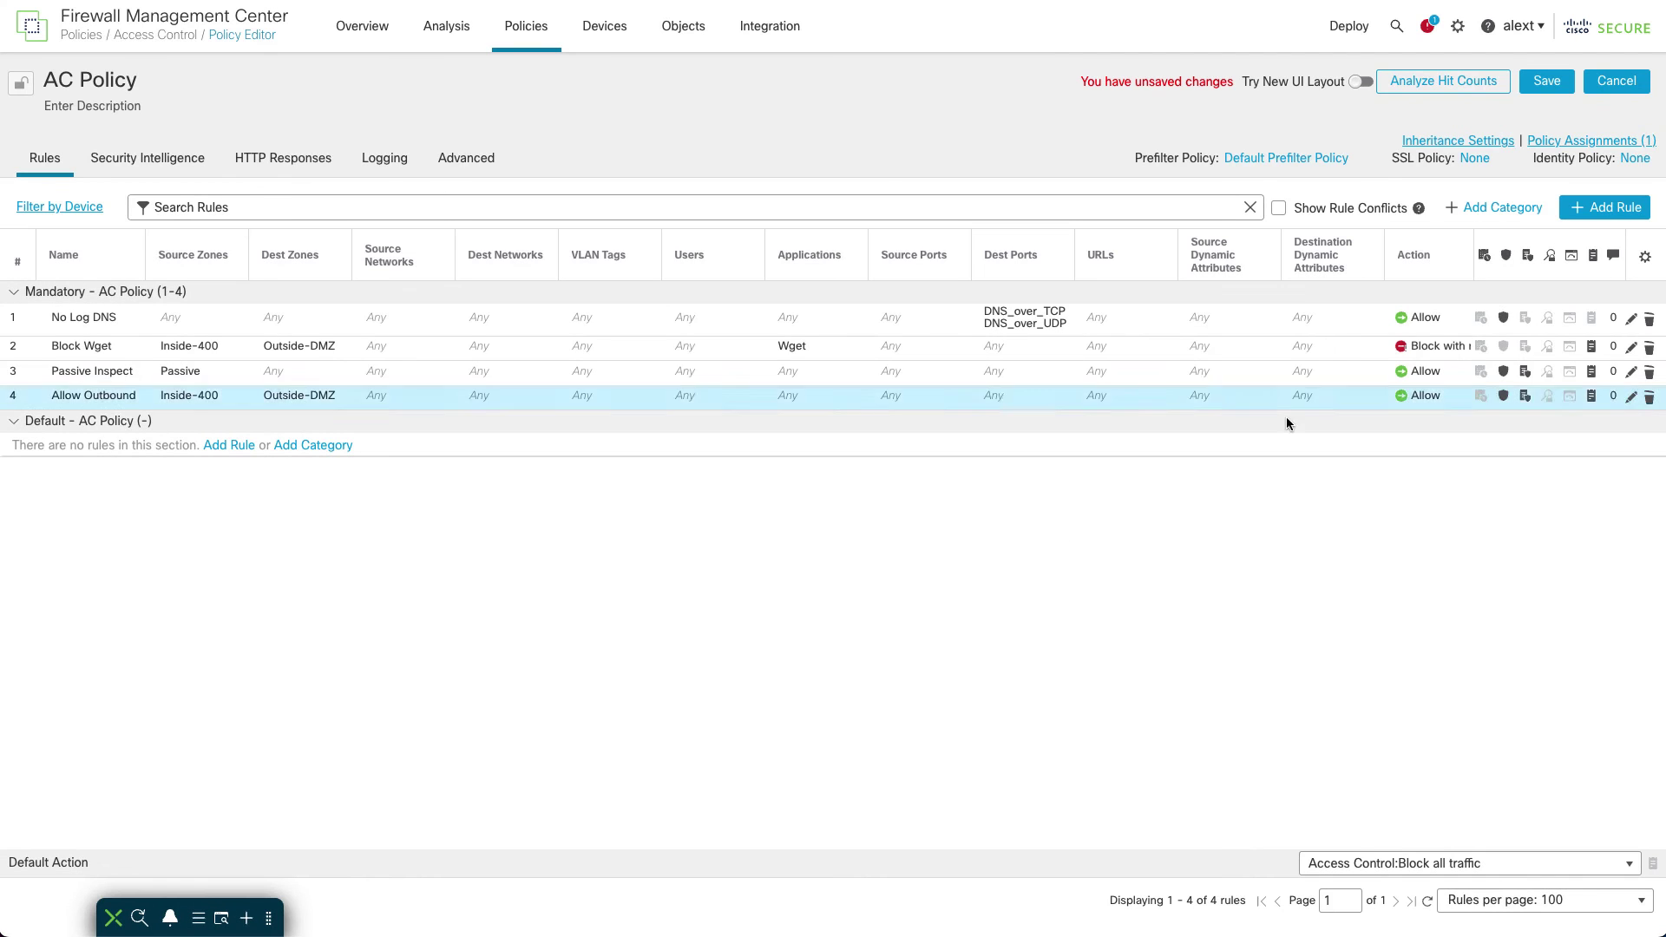
Step: Save the changes to AC Policy and deploy them to all devices
{"action": "left_click", "coordinate": [1547, 85]}
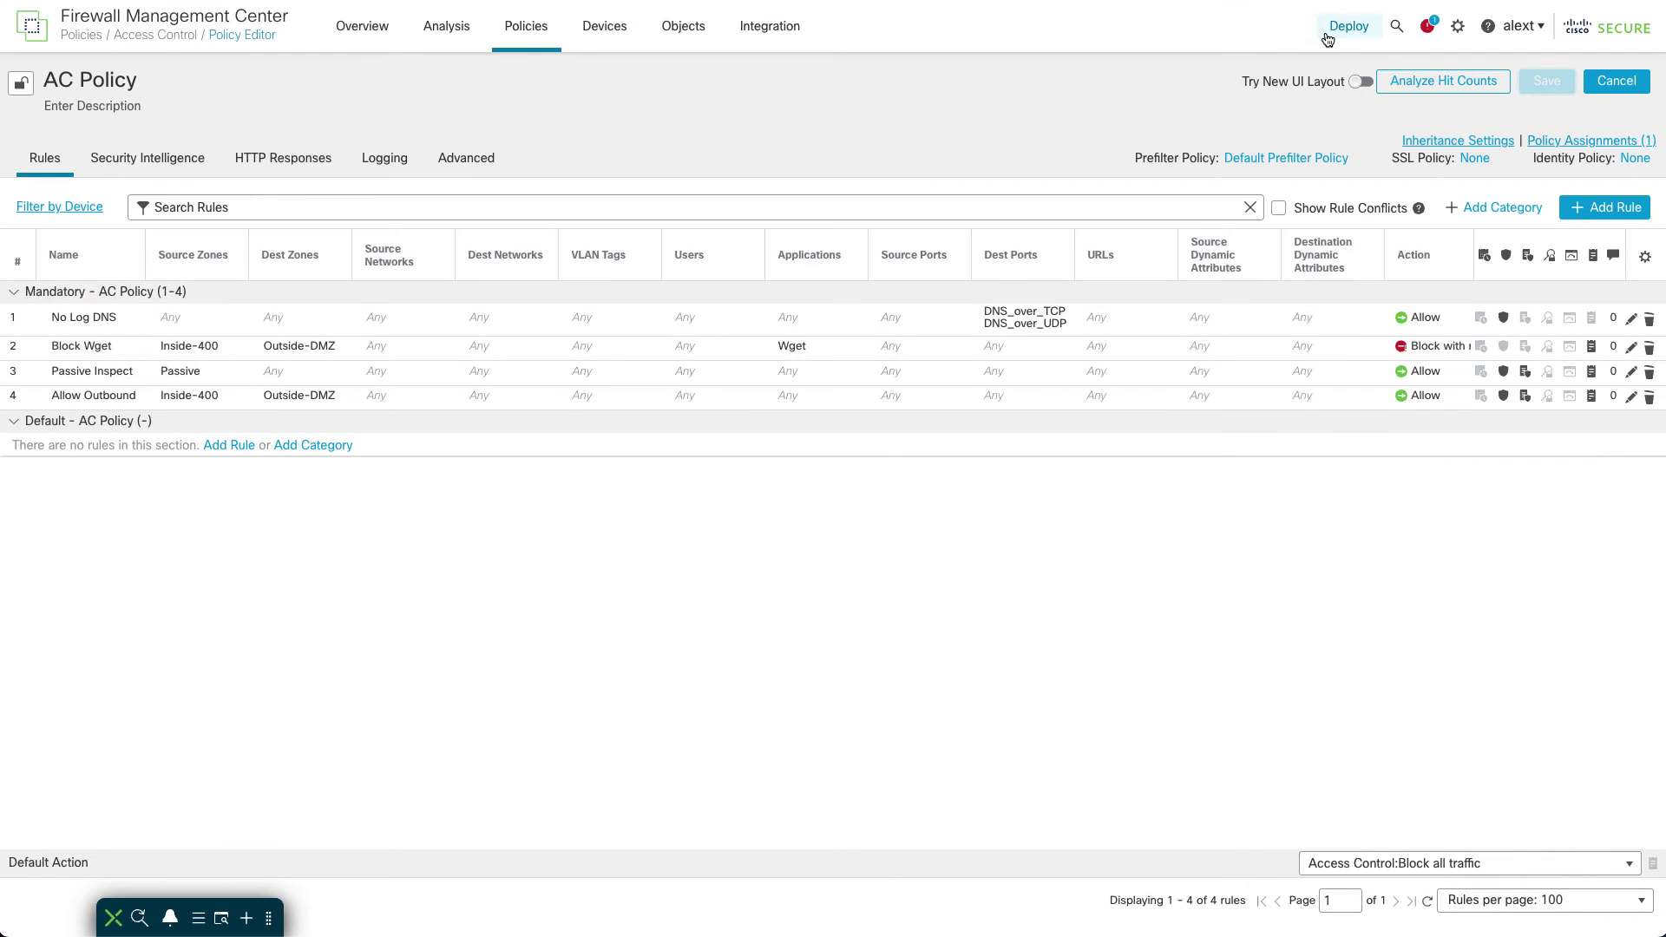
{"action": "left_click", "coordinate": [1348, 26]}
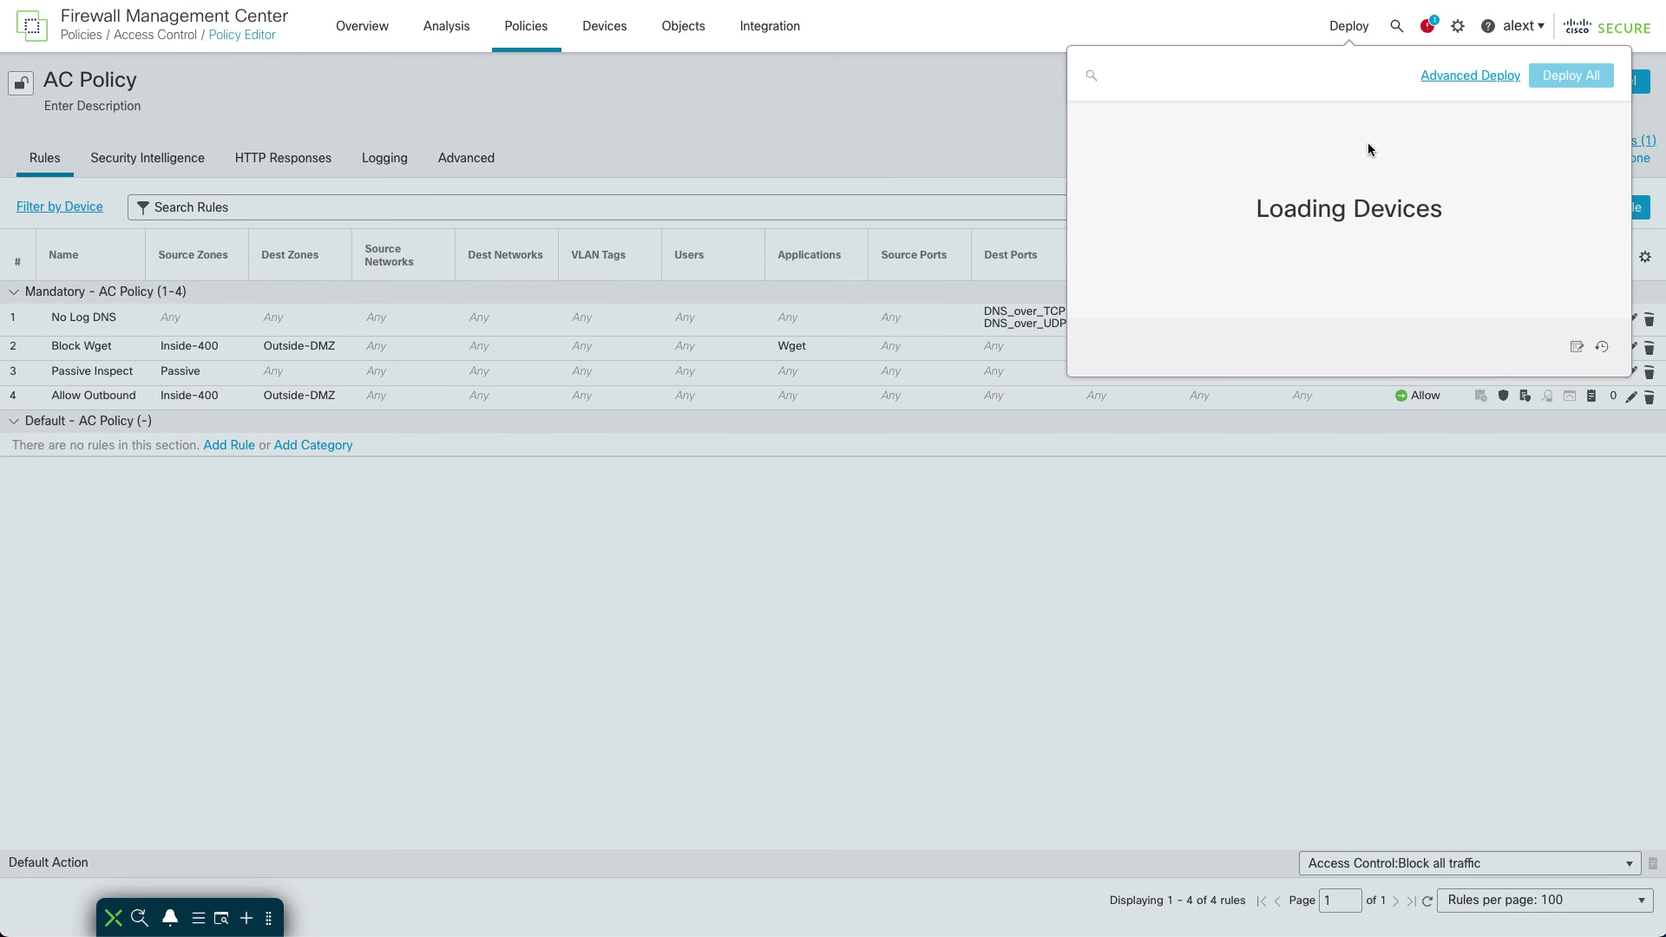
{"action": "left_click", "coordinate": [1541, 78]}
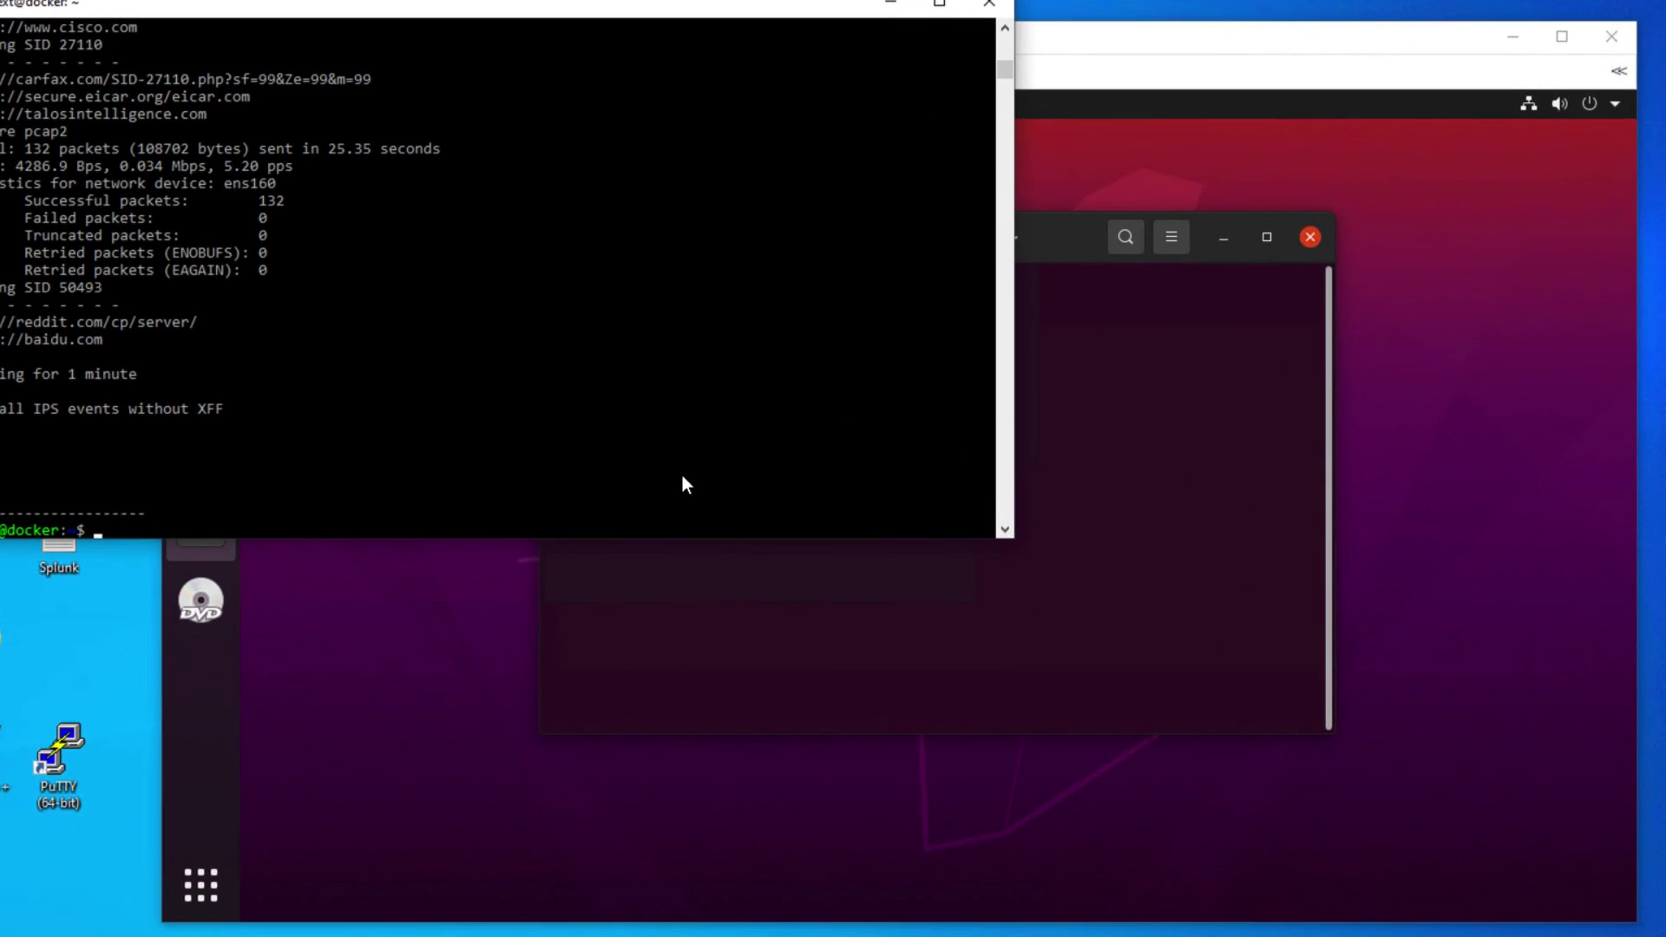
Step: Switch to the Ubuntu jumphost console, open the CARFAX site in Chromium, and close the browser
{"action": "left_click", "coordinate": [1153, 40]}
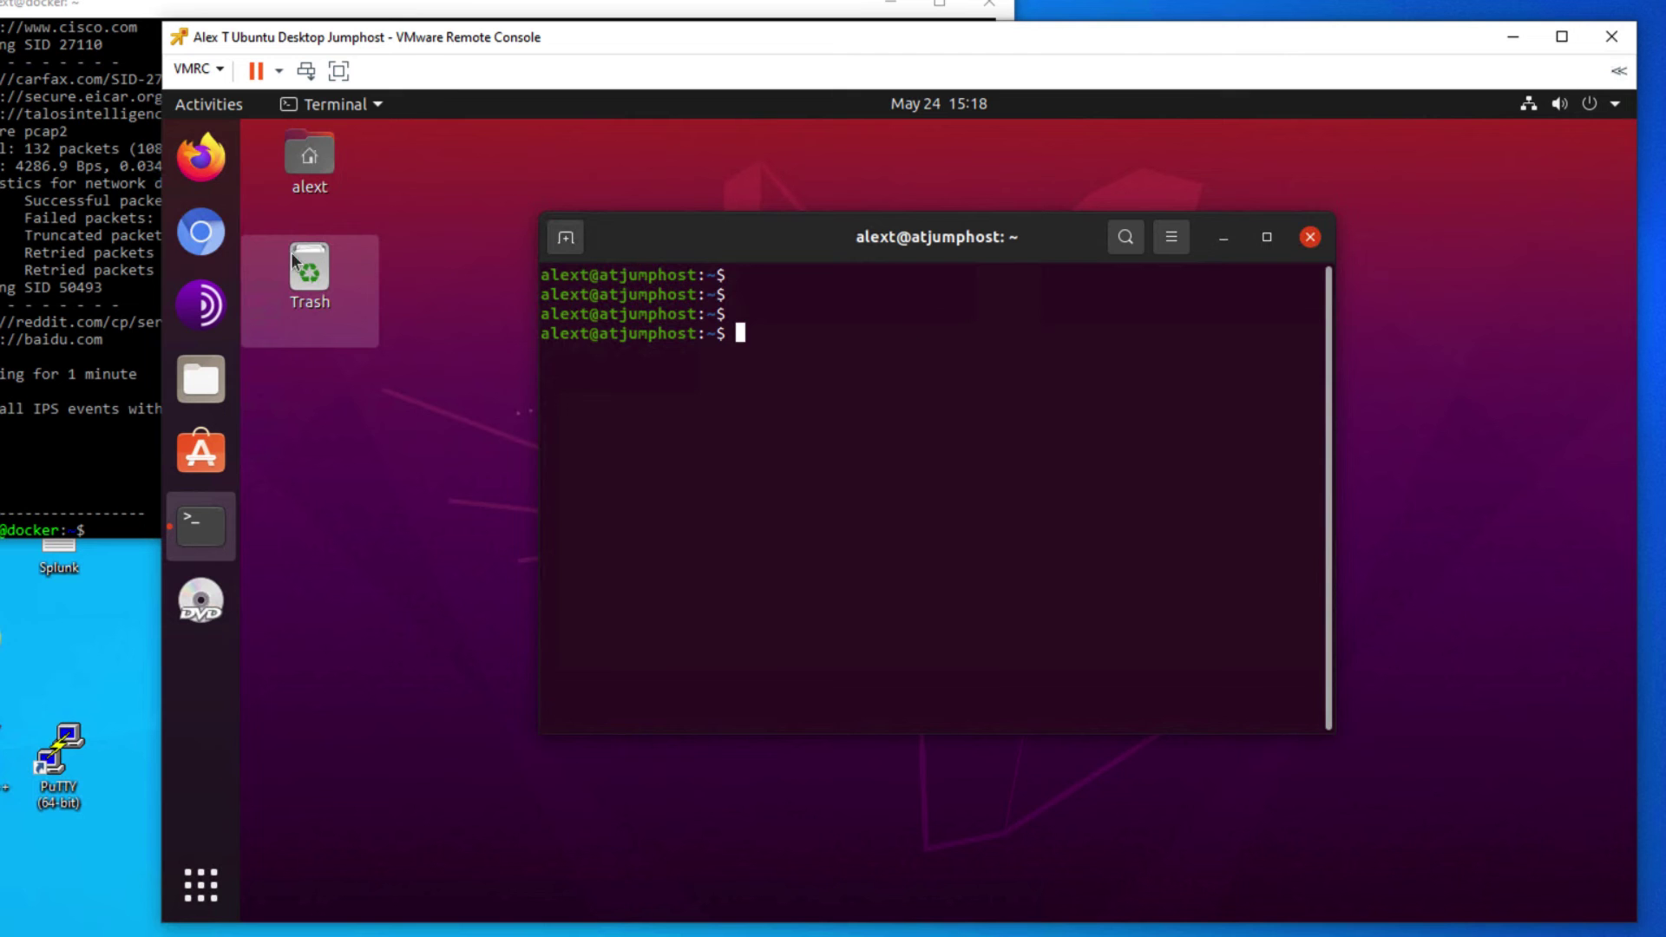
{"action": "left_click", "coordinate": [200, 232]}
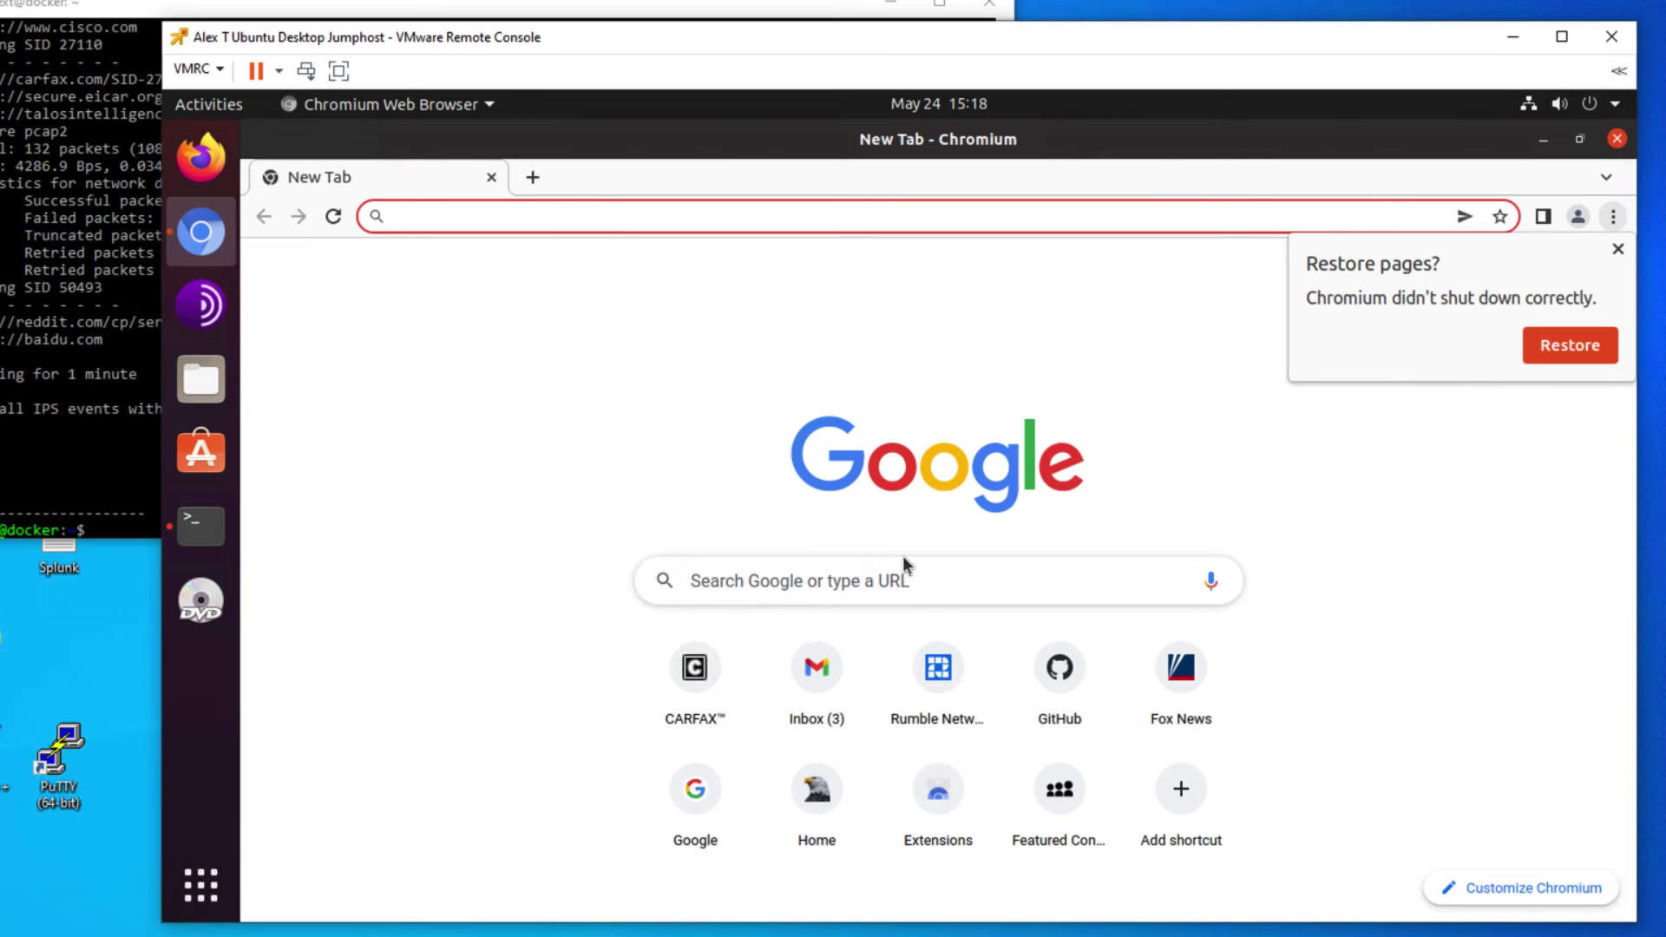
{"action": "left_click", "coordinate": [701, 670]}
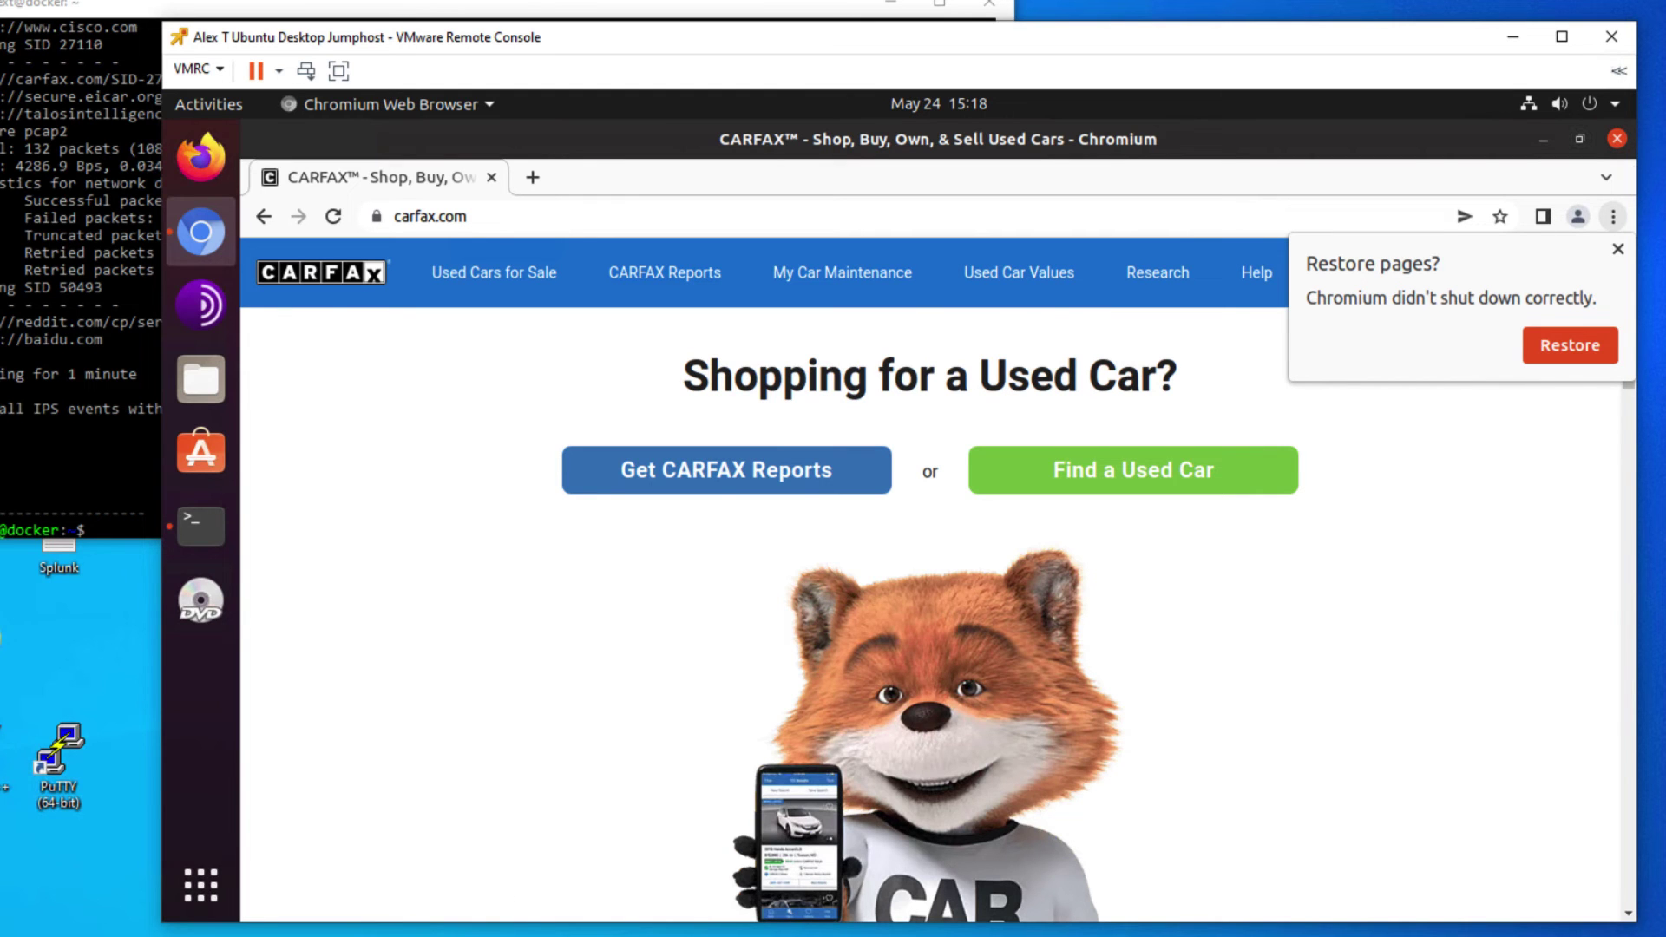
{"action": "left_click", "coordinate": [1617, 139]}
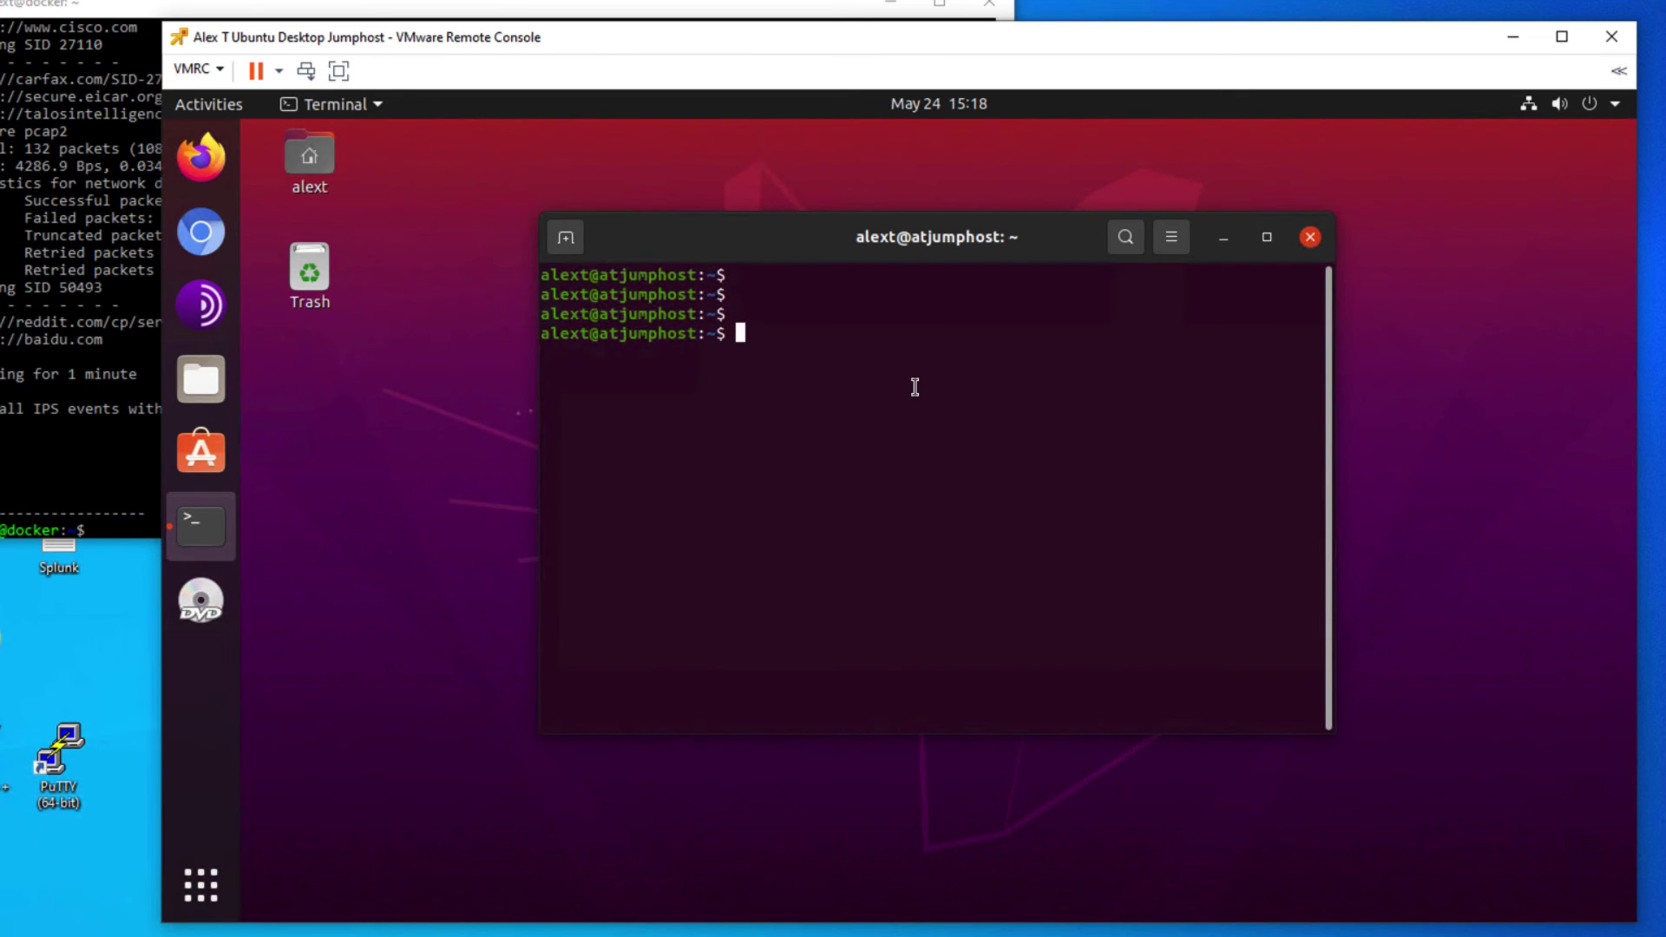
{"action": "type", "text": "wget https://www.carfa"}
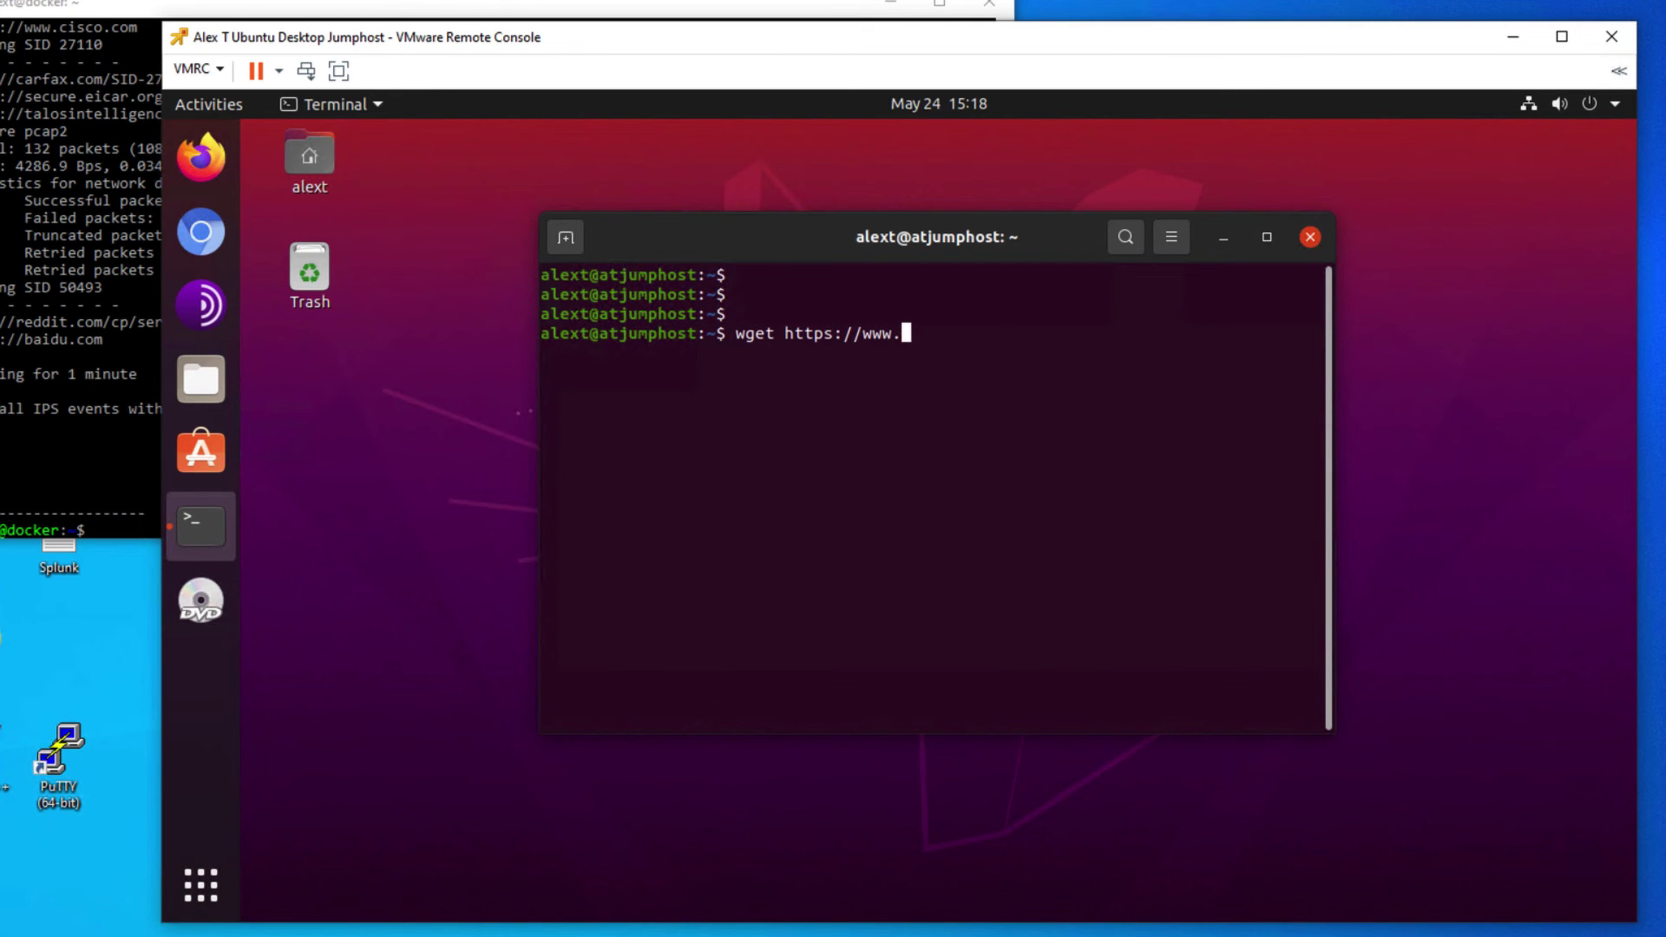
{"action": "type", "text": "x.com"}
{"action": "key", "text": "Return"}
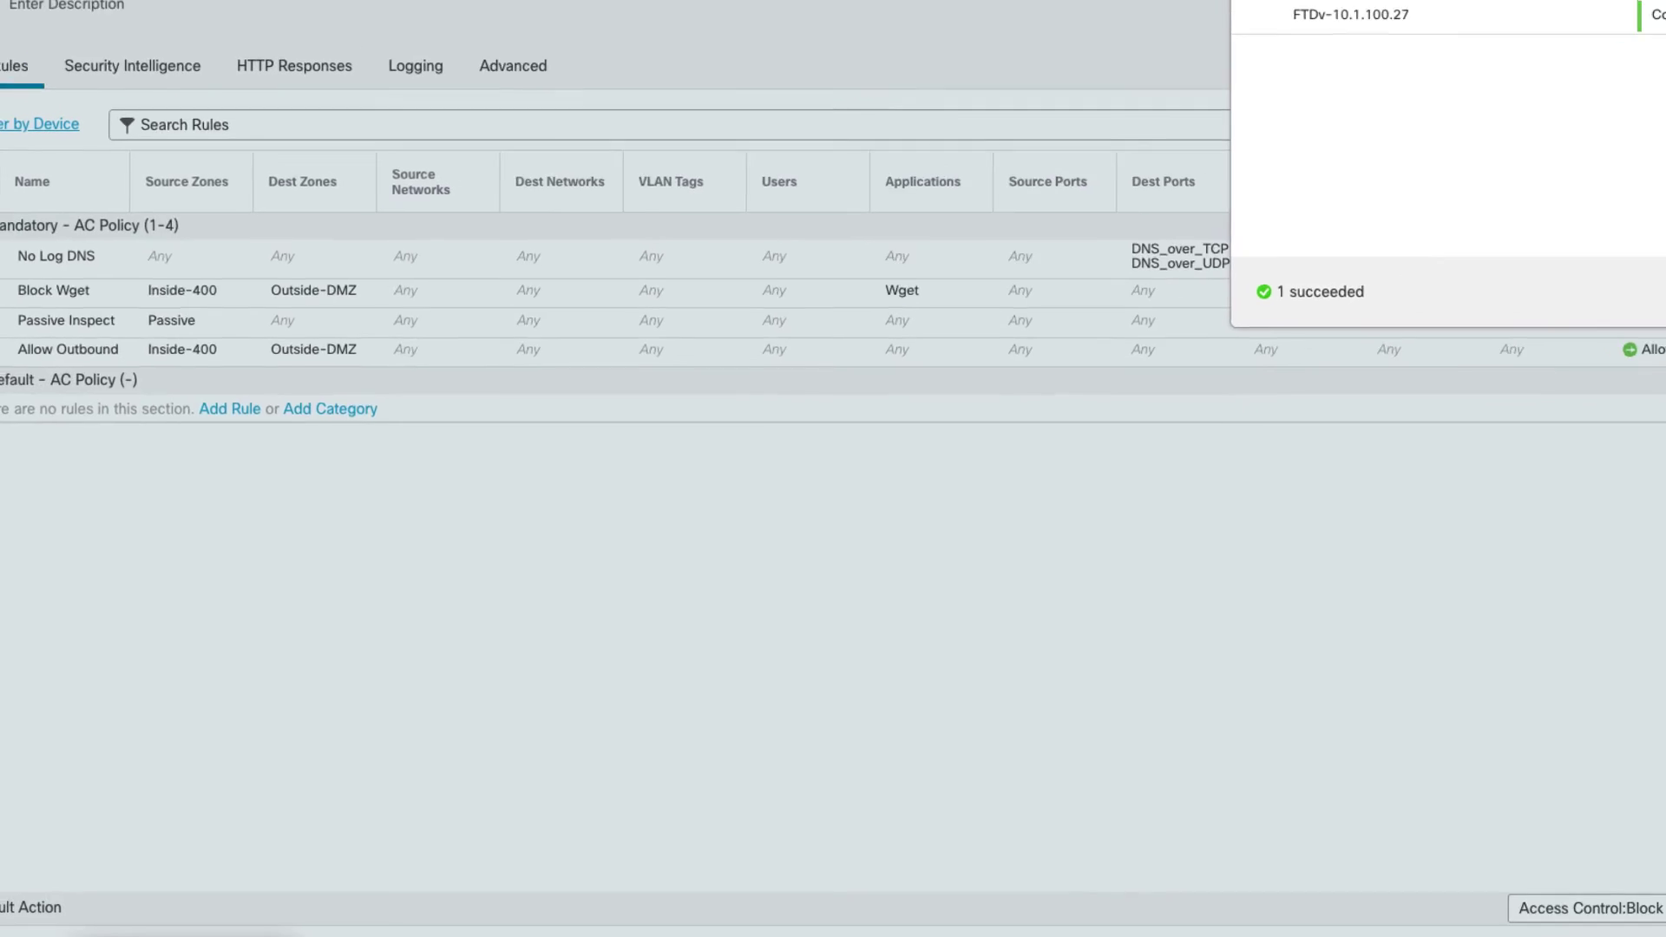
Step: Filter the unified events to source IP 10.1.100.84 and review their actions, client applications, Encrypted Visibility processes and ingress zones
{"action": "left_click", "coordinate": [628, 48]}
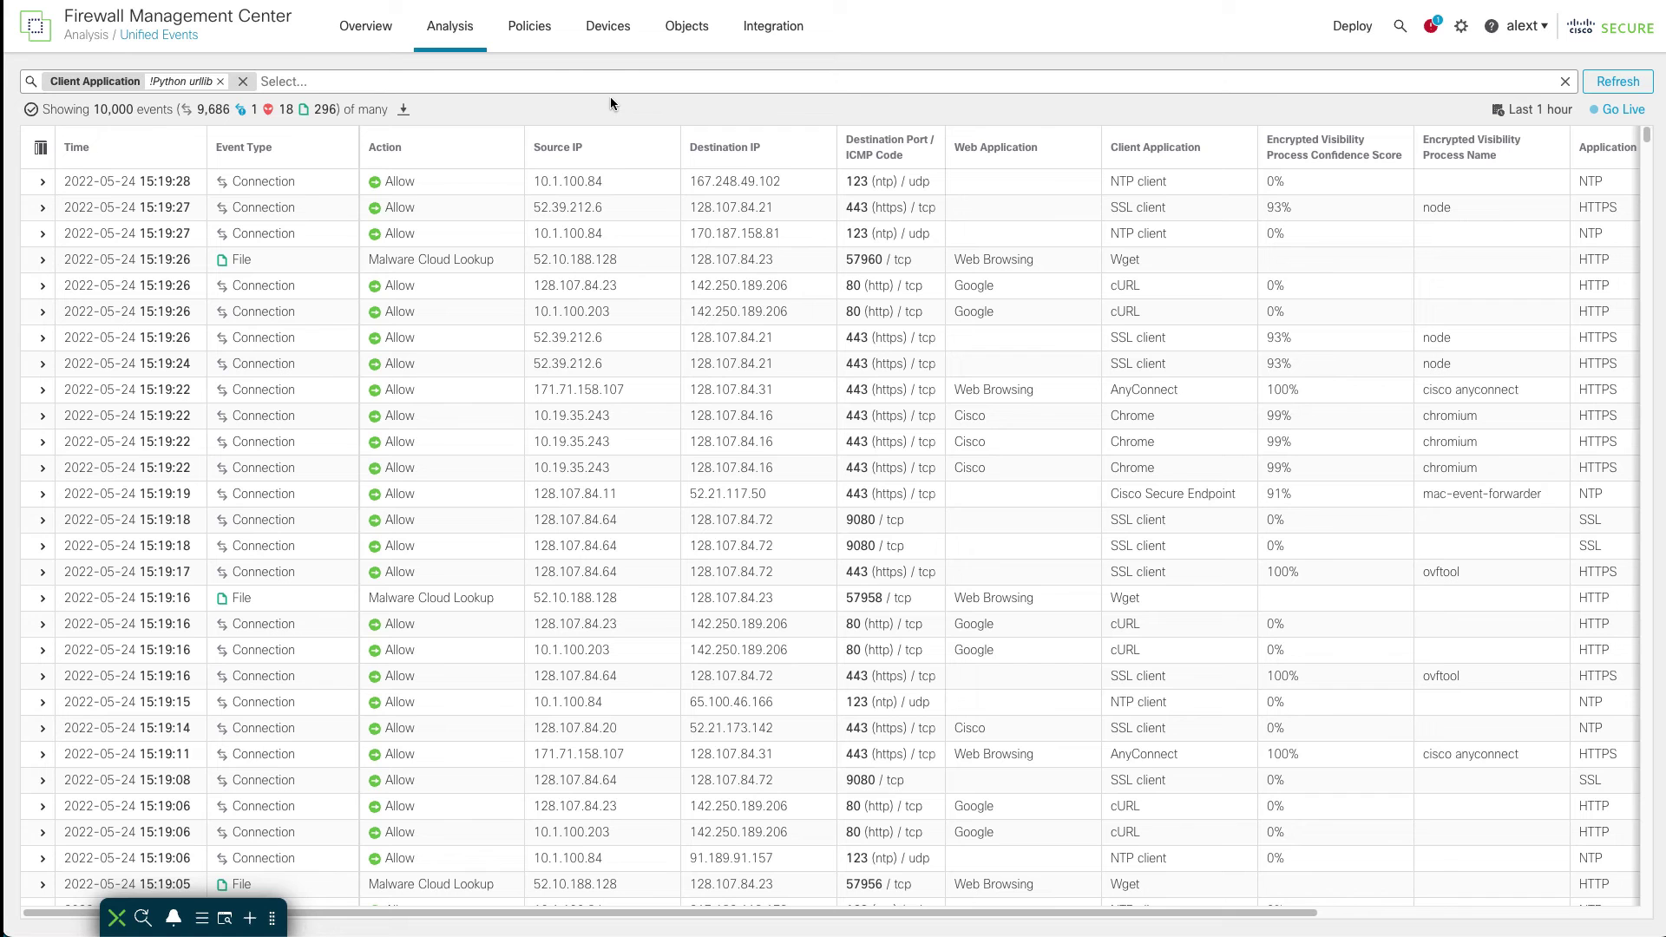
{"action": "mouse_move", "coordinate": [673, 187]}
{"action": "left_click", "coordinate": [673, 187]}
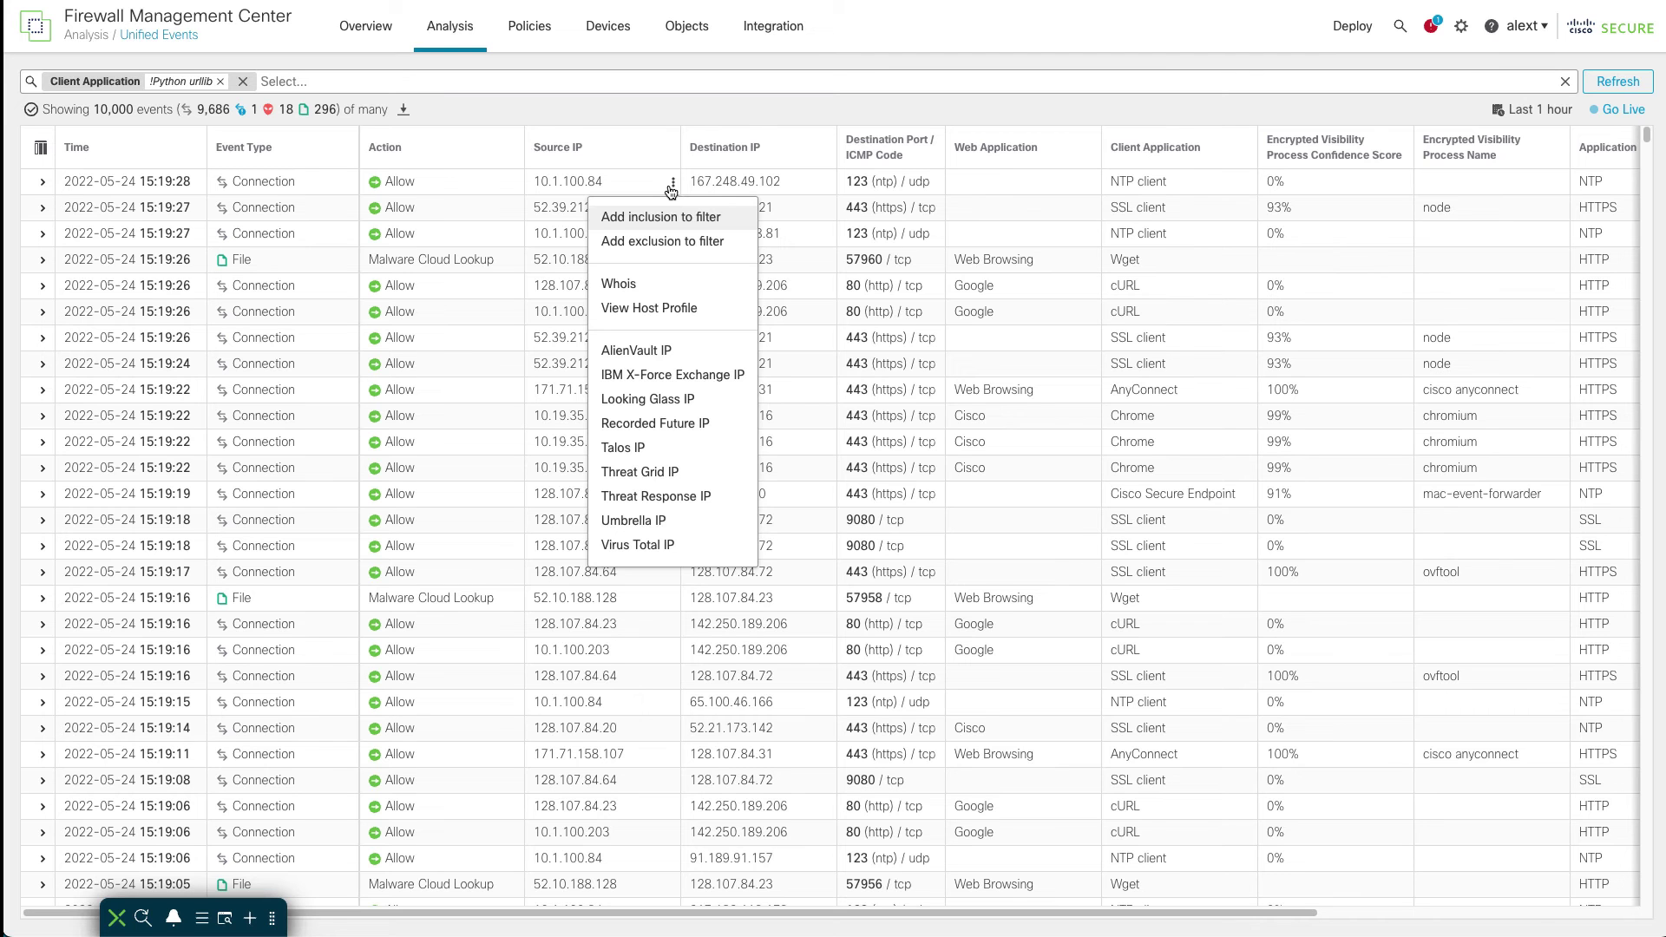
{"action": "left_click", "coordinate": [661, 217]}
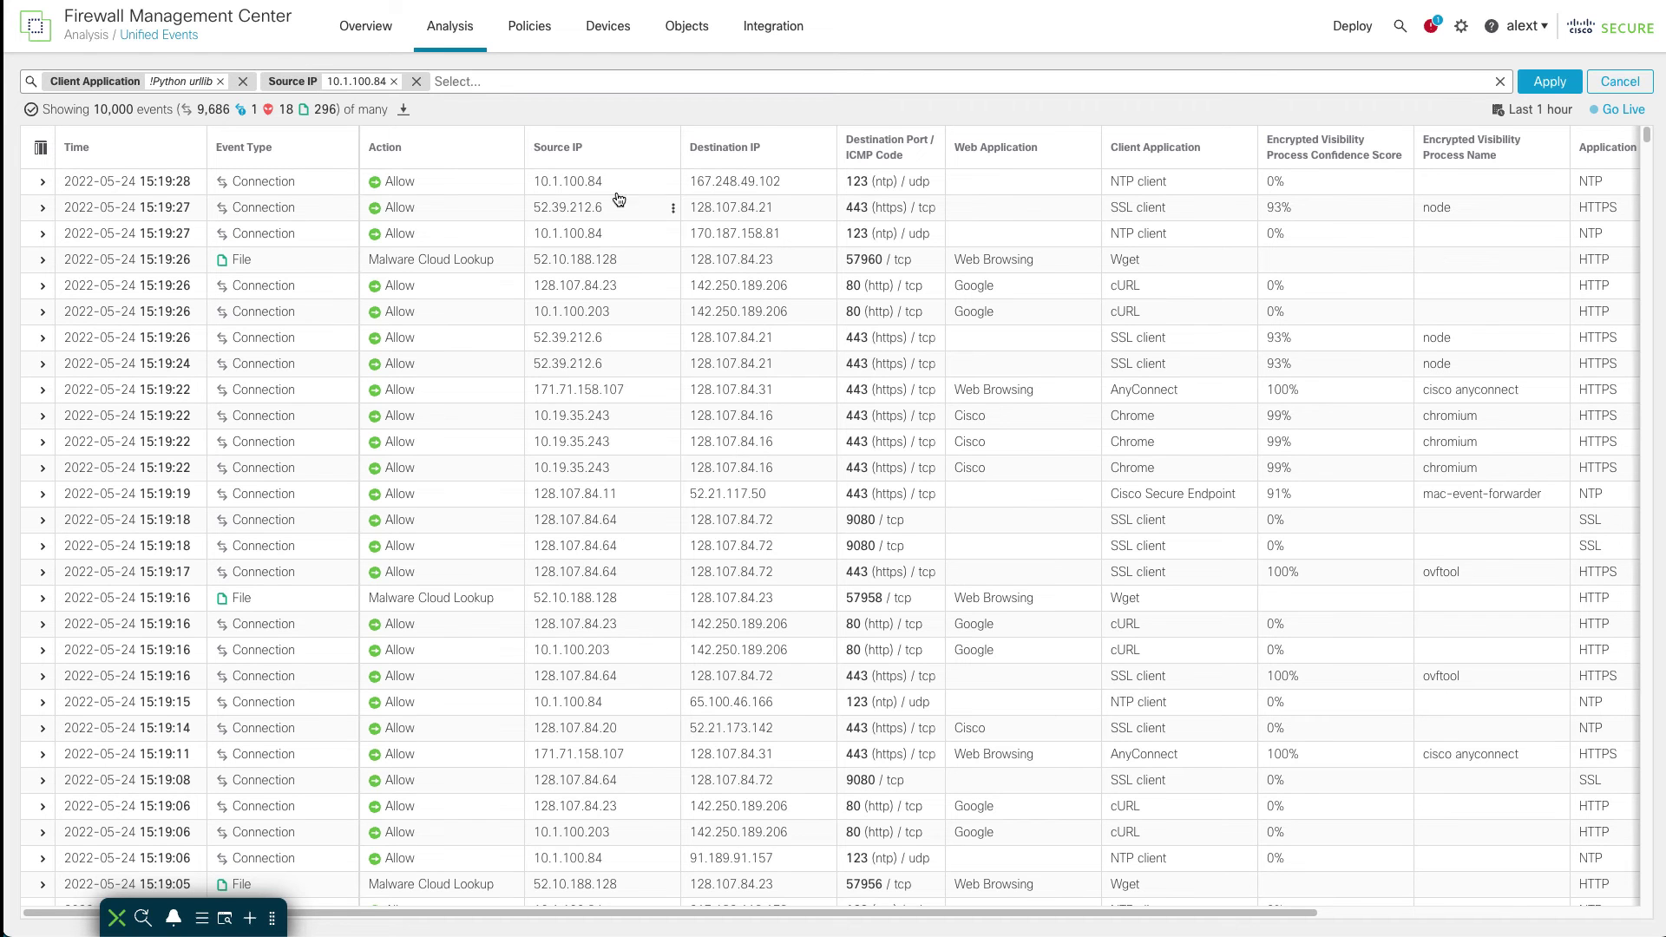
{"action": "left_click", "coordinate": [1549, 80]}
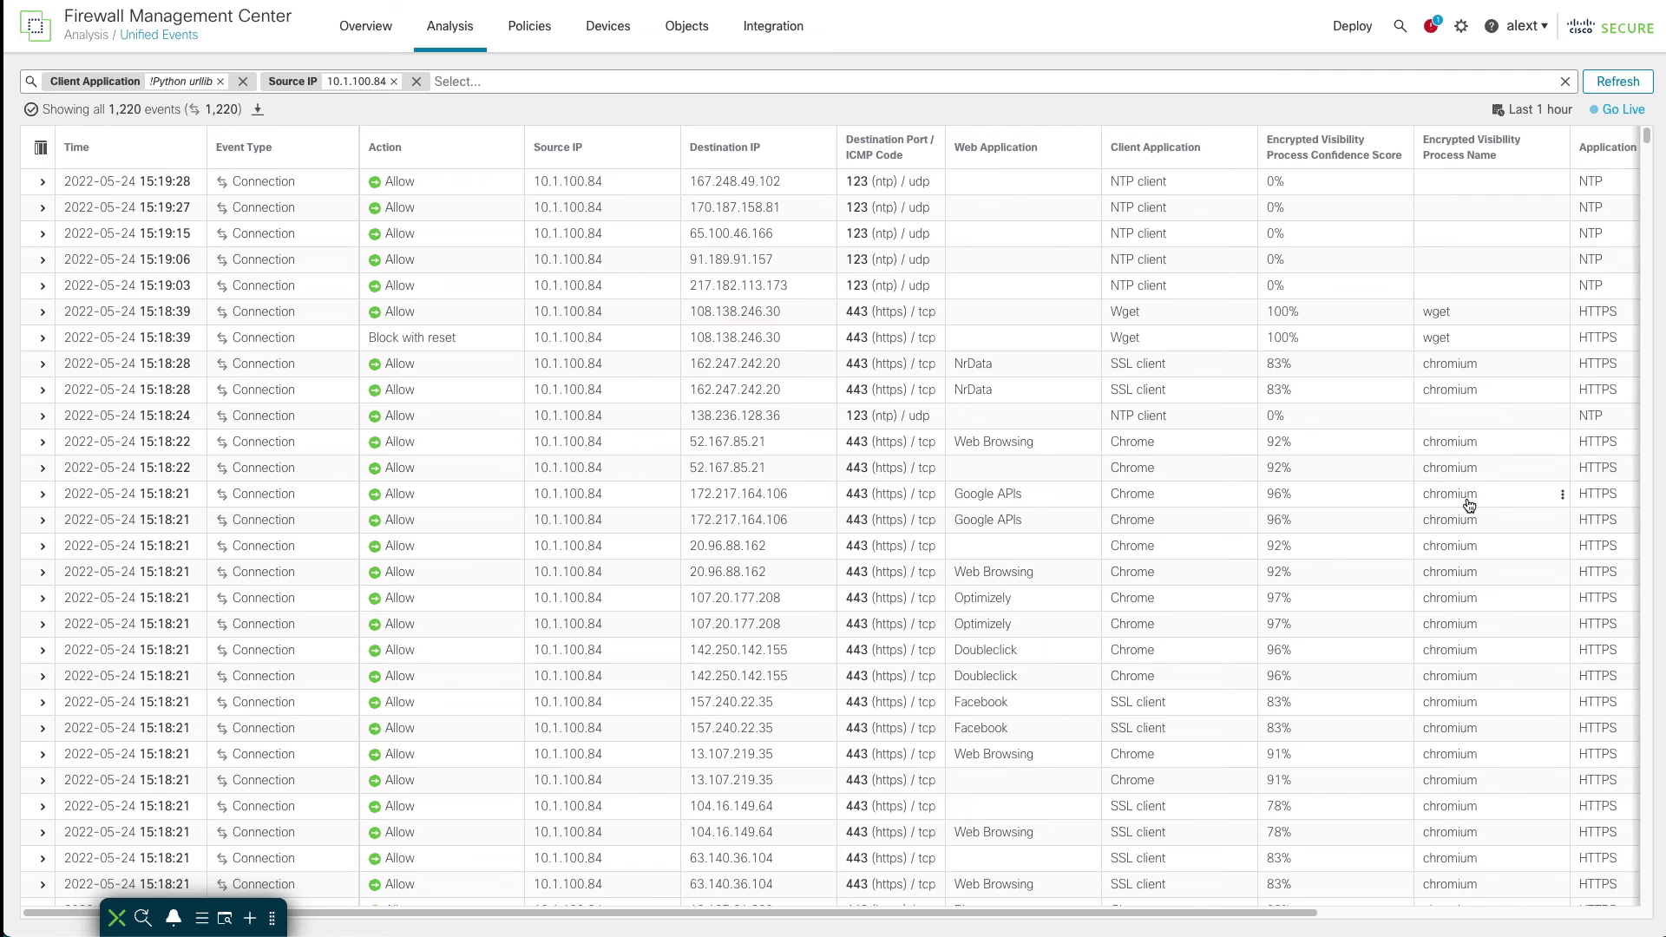
{"action": "scroll", "coordinate": [1472, 629], "scroll_direction": "down", "scroll_amount": 5}
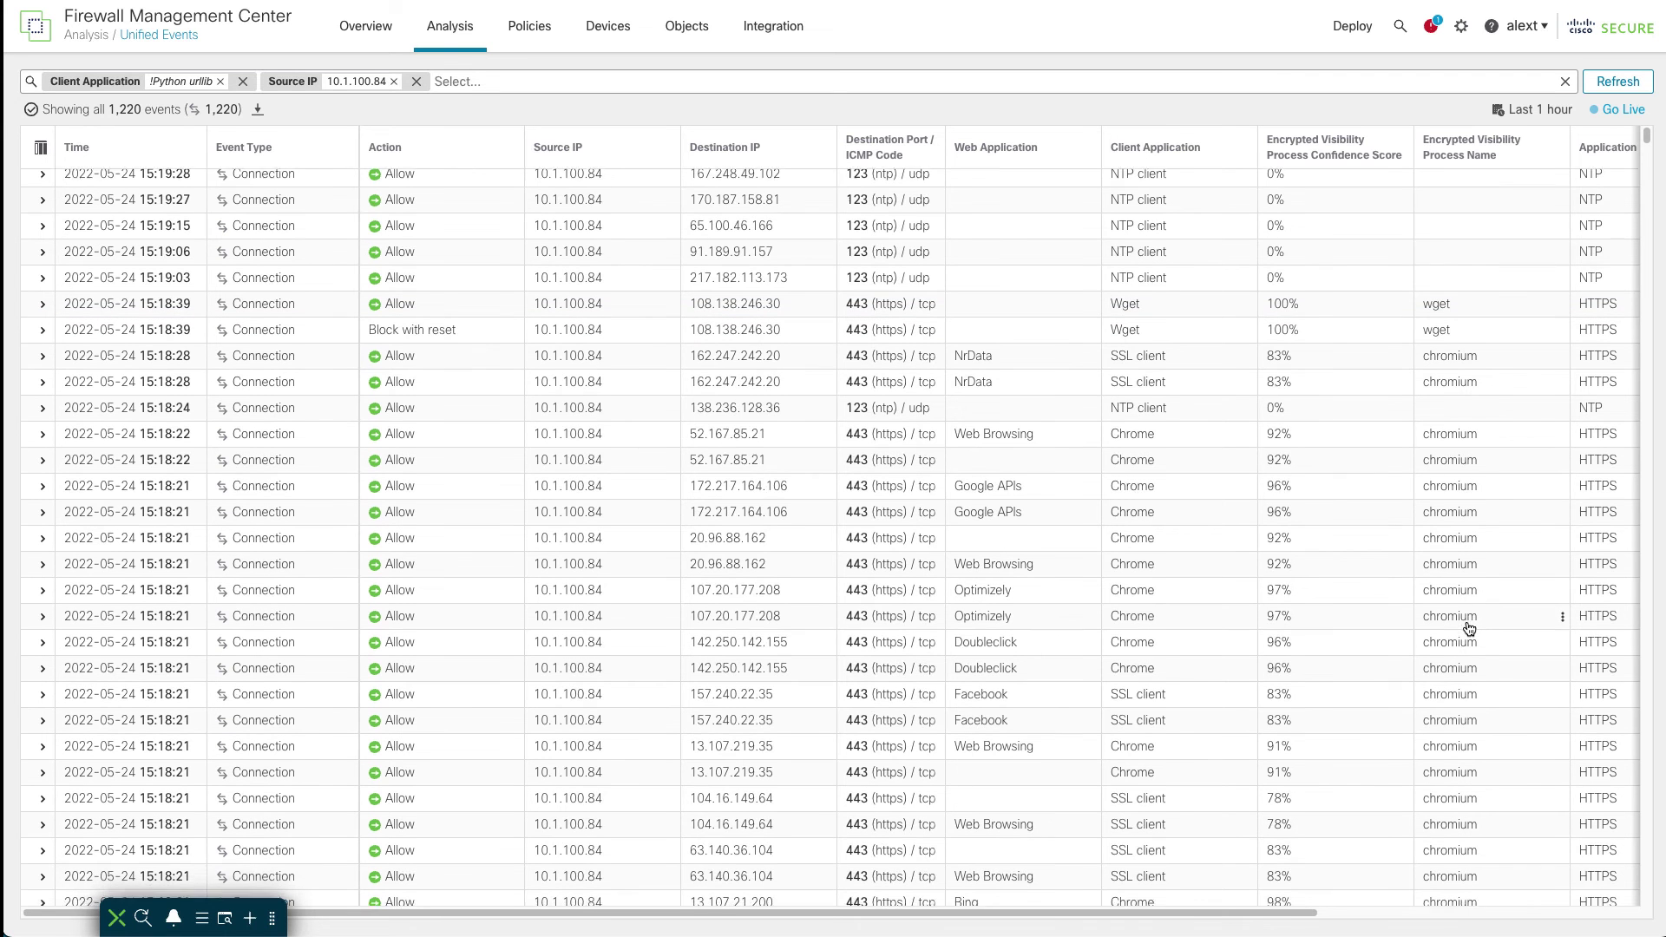
{"action": "scroll", "coordinate": [1470, 625], "scroll_direction": "down", "scroll_amount": 8}
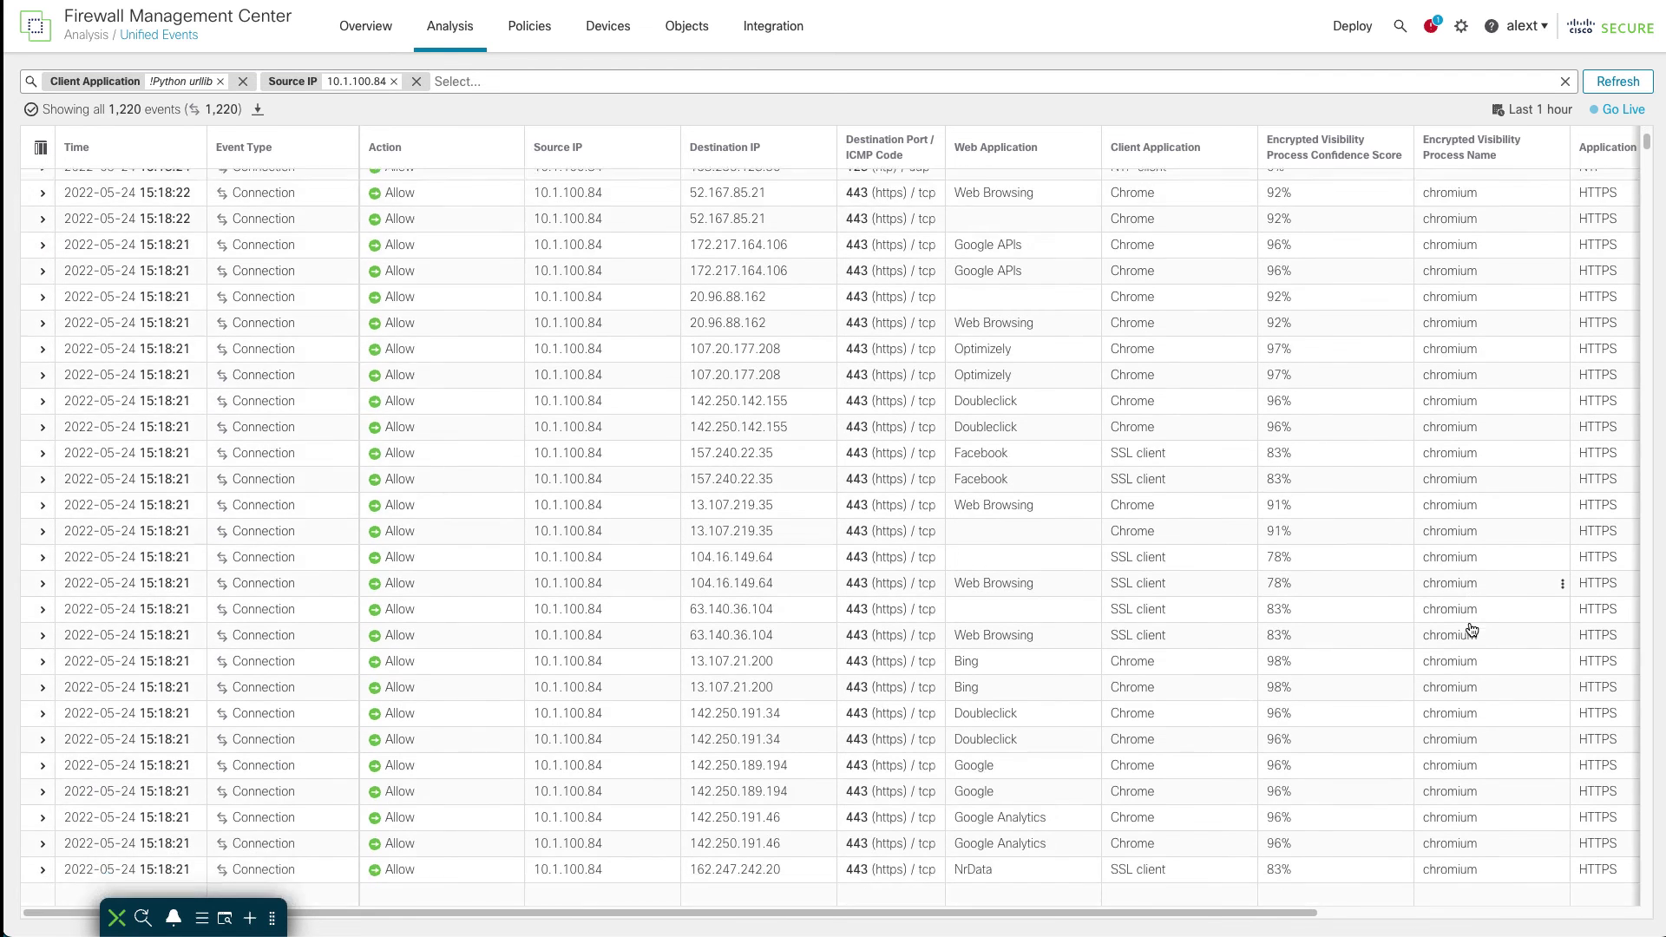
{"action": "scroll", "coordinate": [1470, 621], "scroll_direction": "up", "scroll_amount": 13}
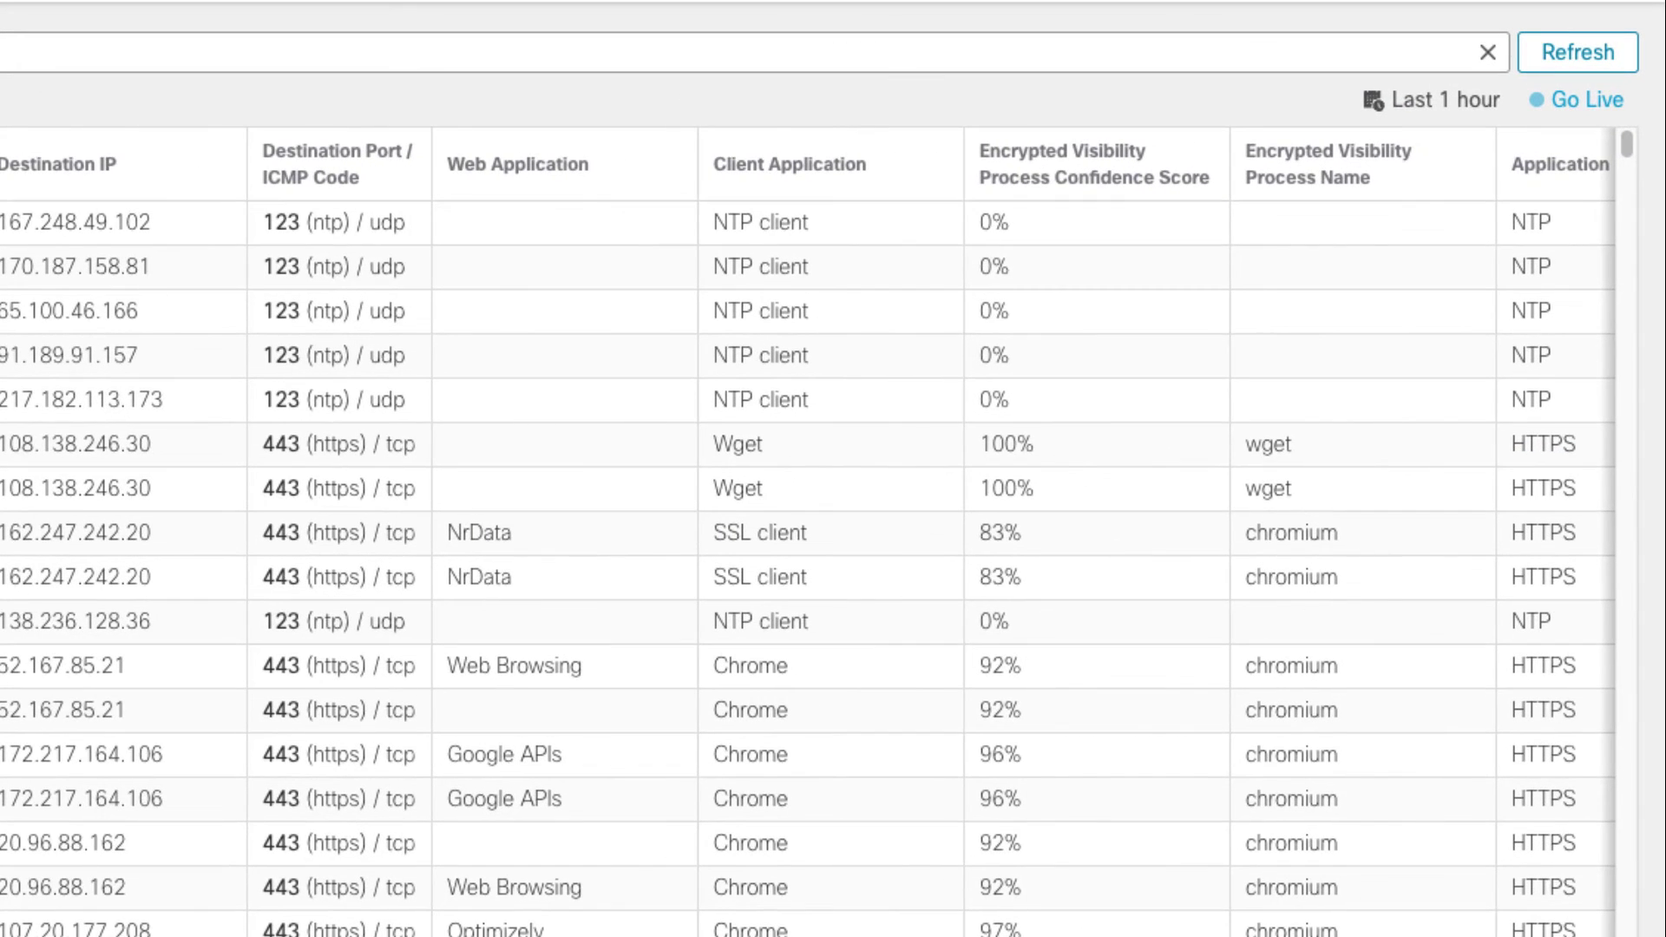
{"action": "scroll", "coordinate": [820, 521], "scroll_direction": "right", "scroll_amount": 5}
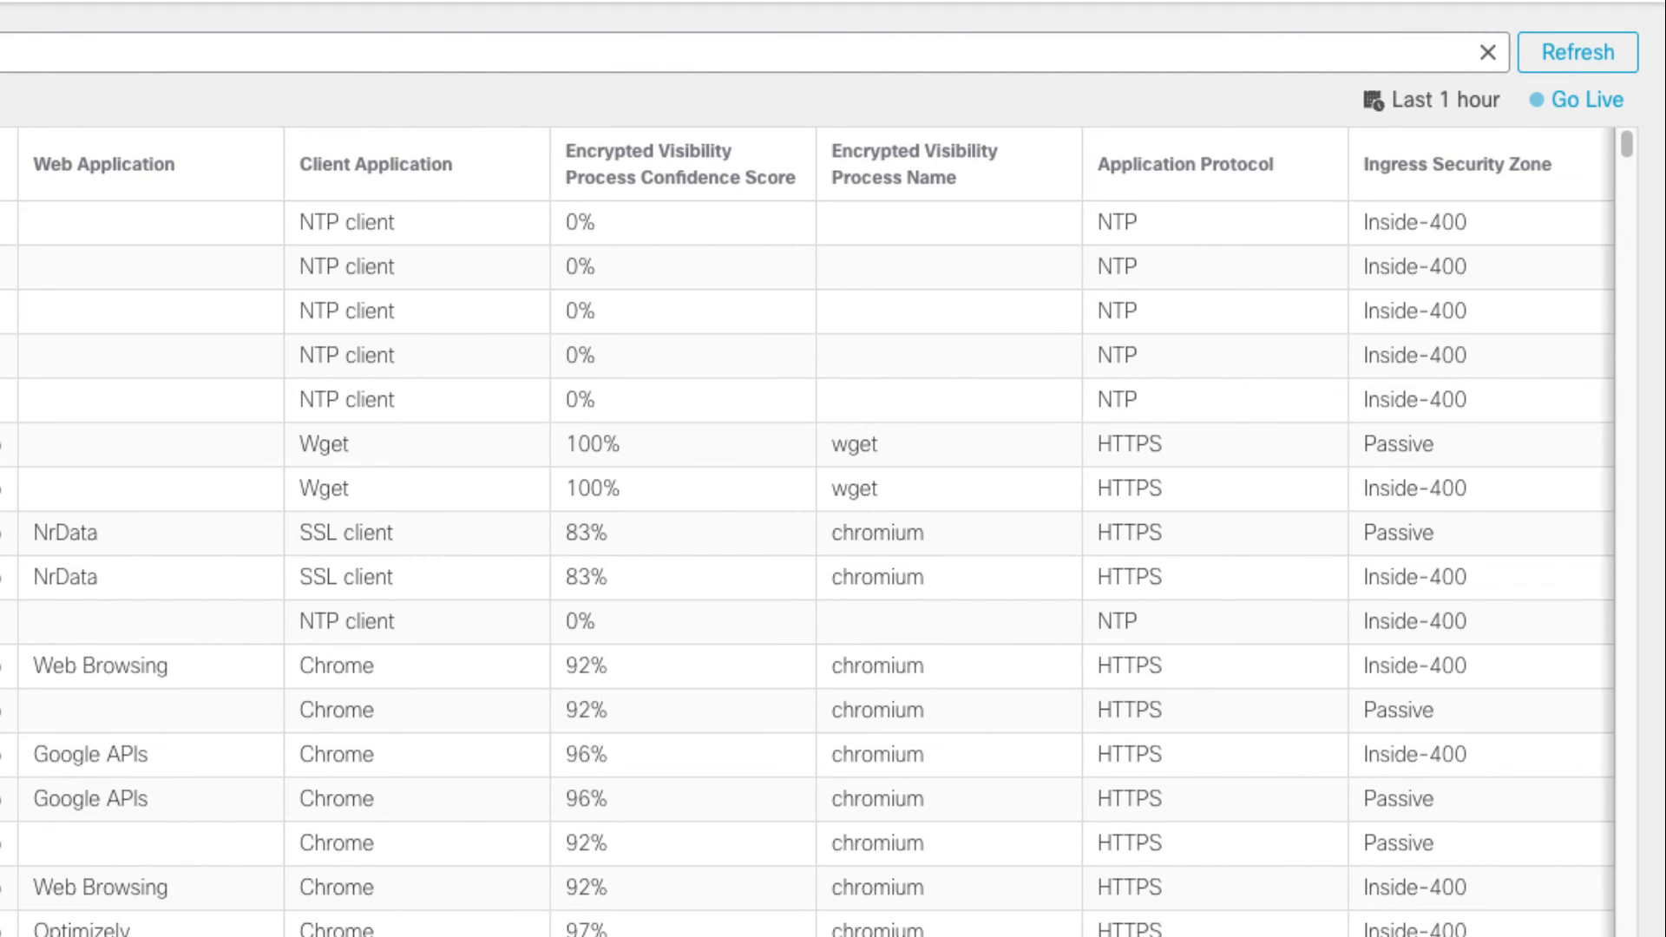
{"action": "scroll", "coordinate": [634, 665], "scroll_direction": "left", "scroll_amount": 5}
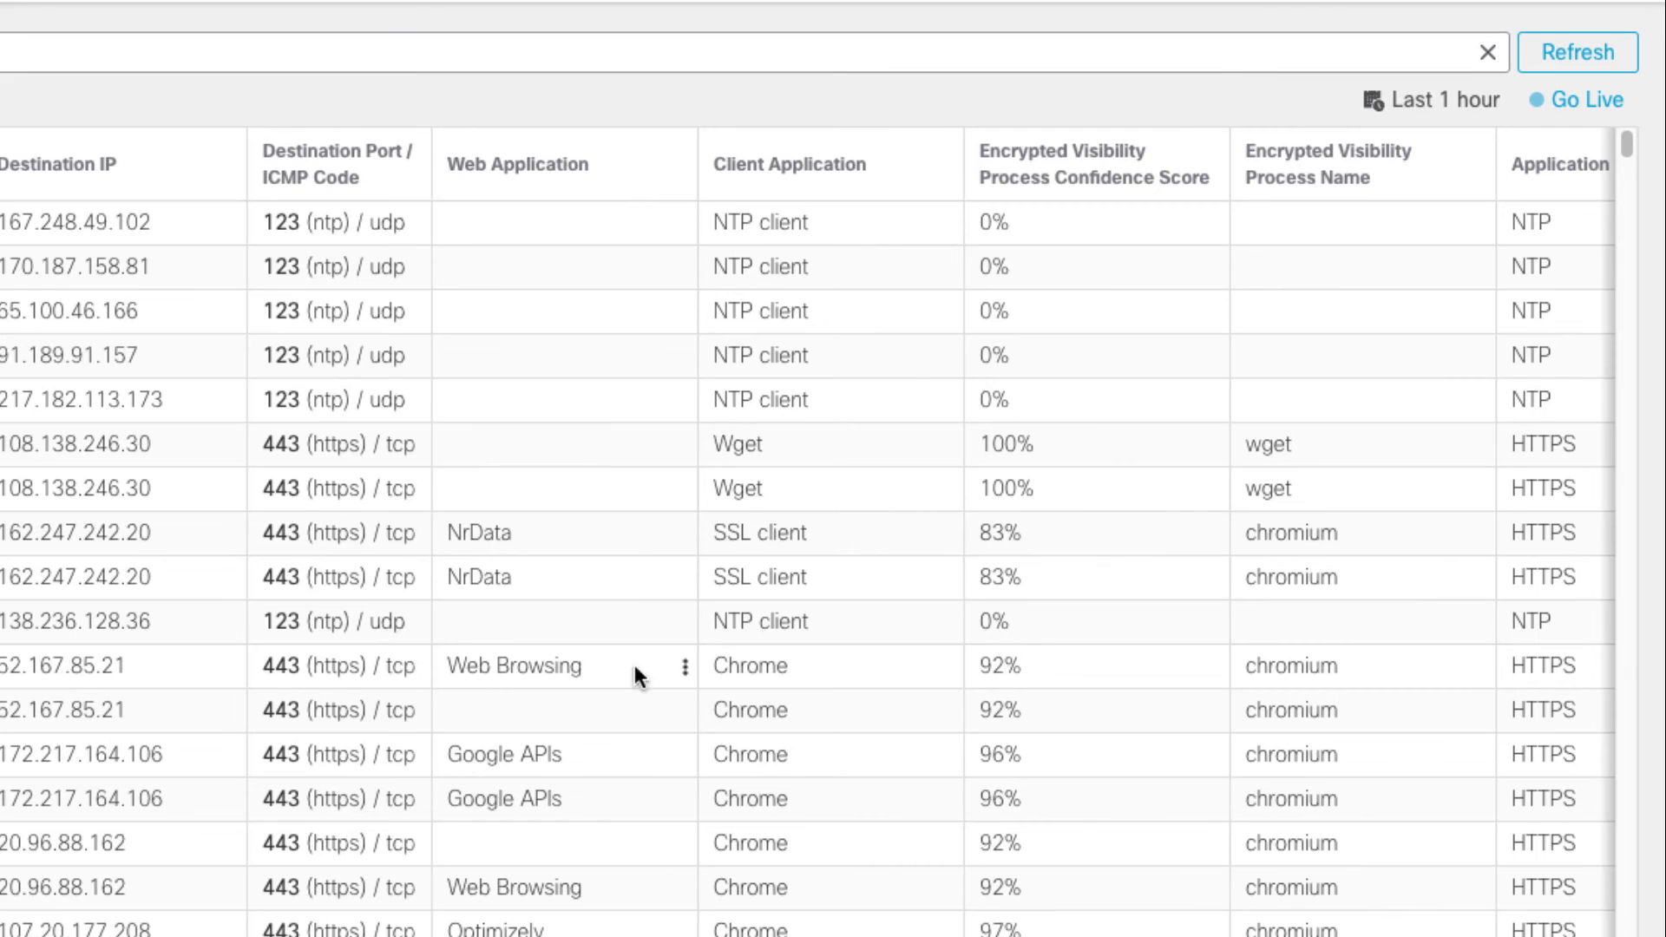
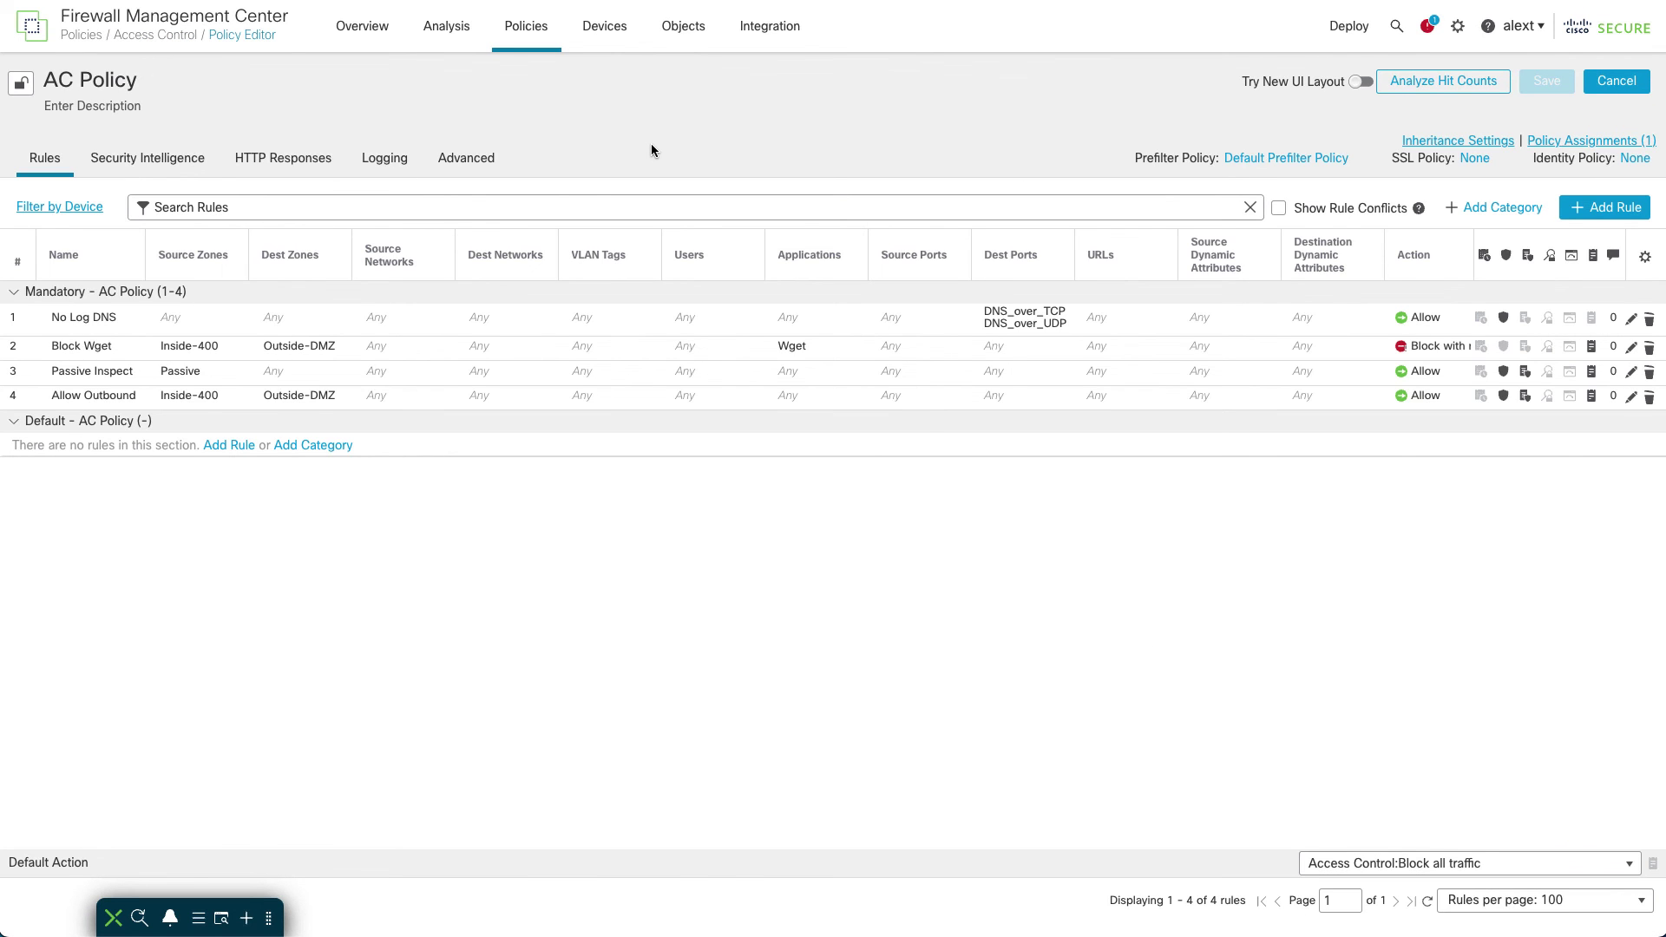
Step: Turn off the Encrypted Visibility Engine in AC Policy's advanced settings and deploy the saved policy to all devices
{"action": "left_click", "coordinate": [466, 157]}
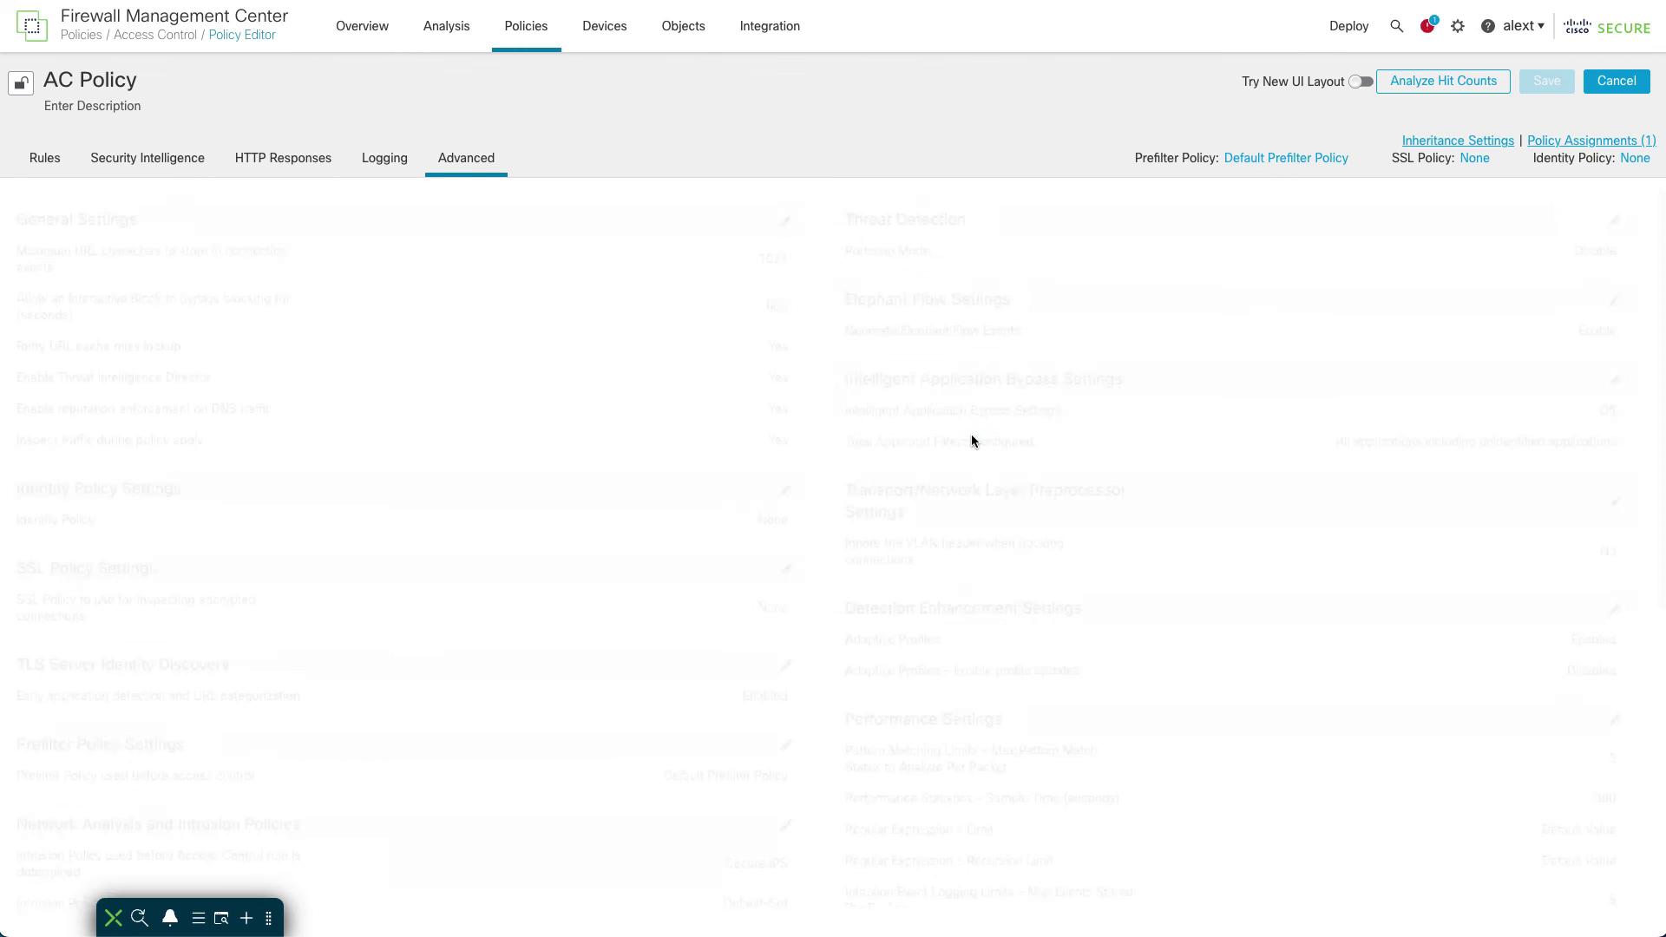
{"action": "scroll", "coordinate": [1594, 859], "scroll_direction": "down", "scroll_amount": 5}
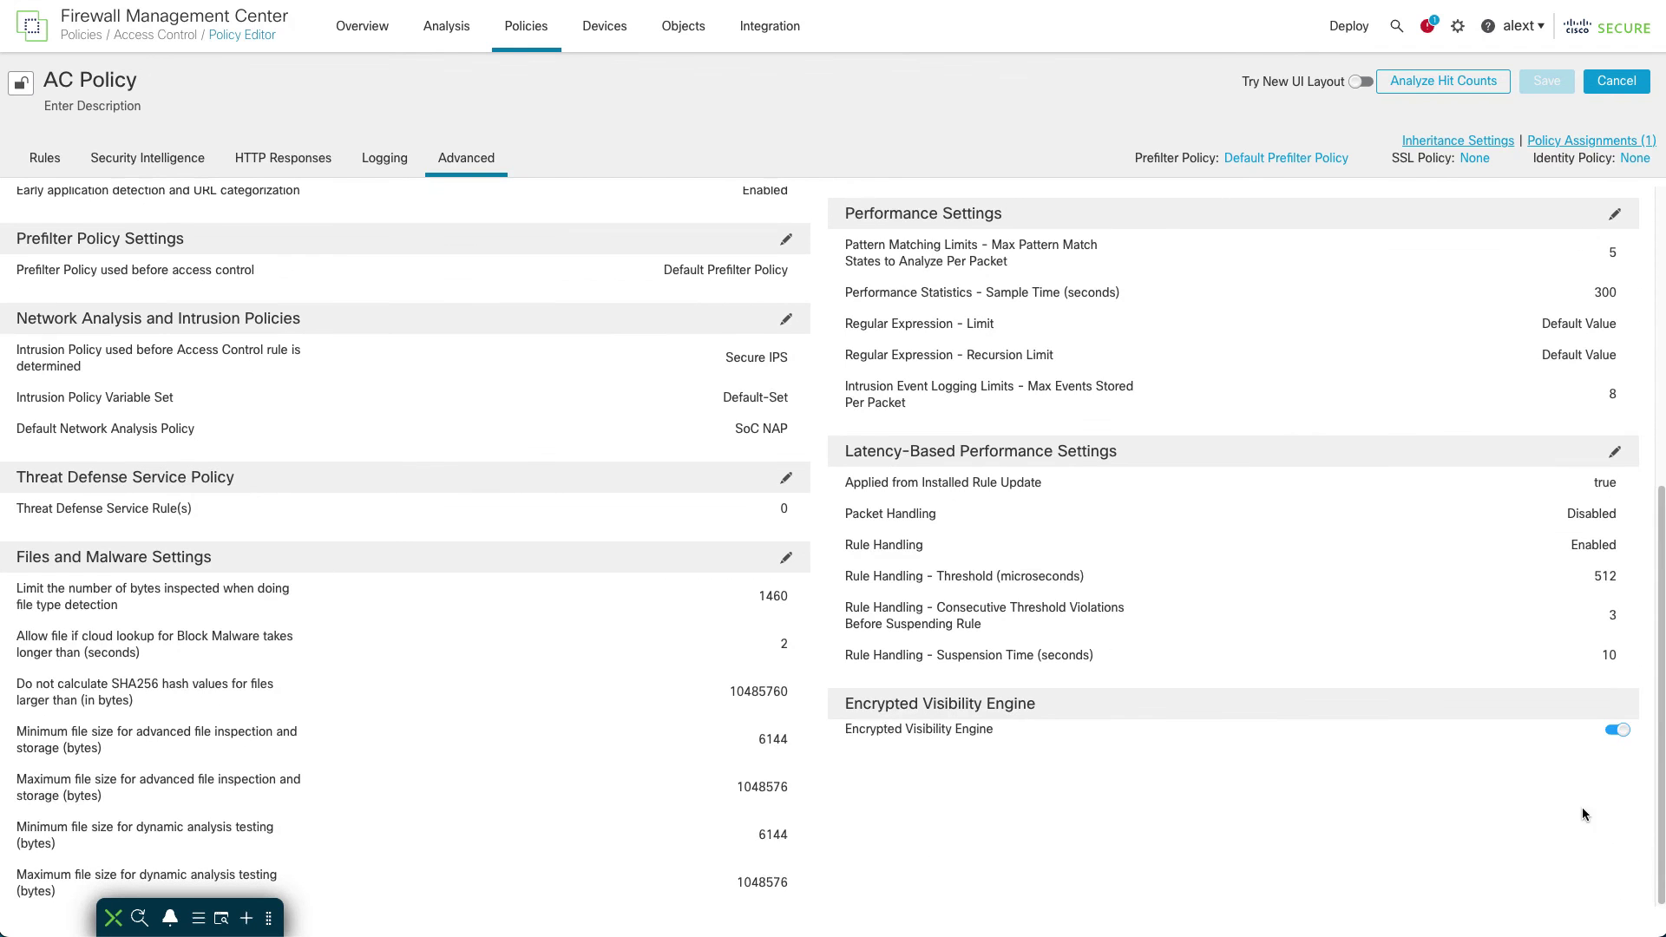
{"action": "left_click", "coordinate": [1612, 732]}
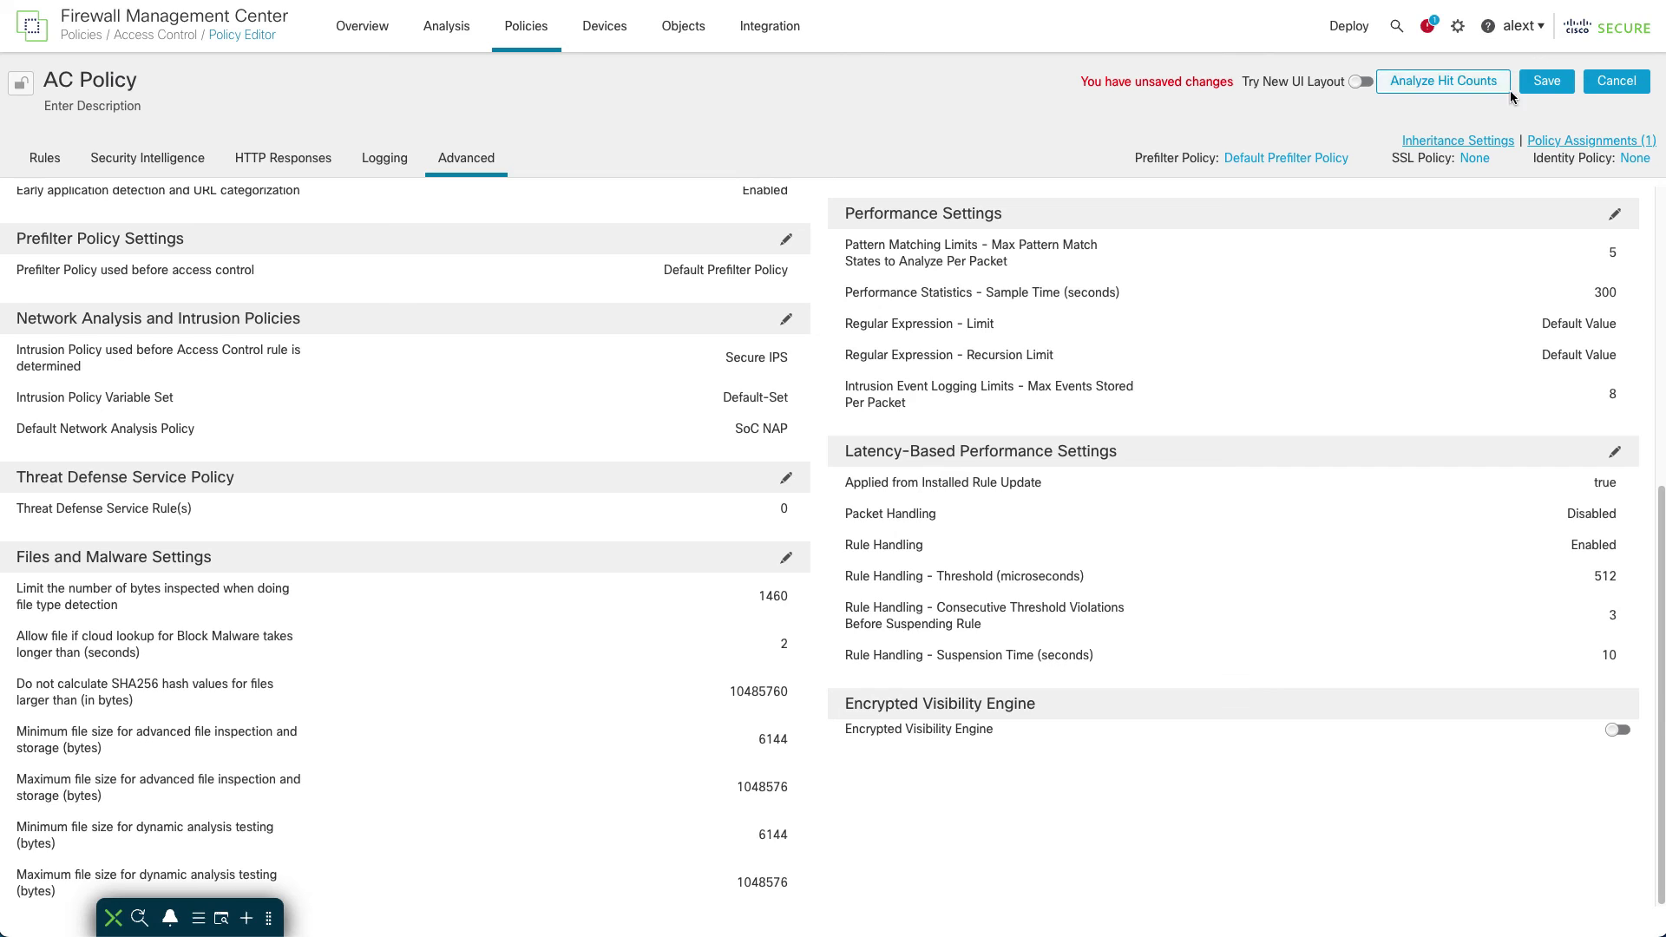
{"action": "left_click", "coordinate": [1543, 82]}
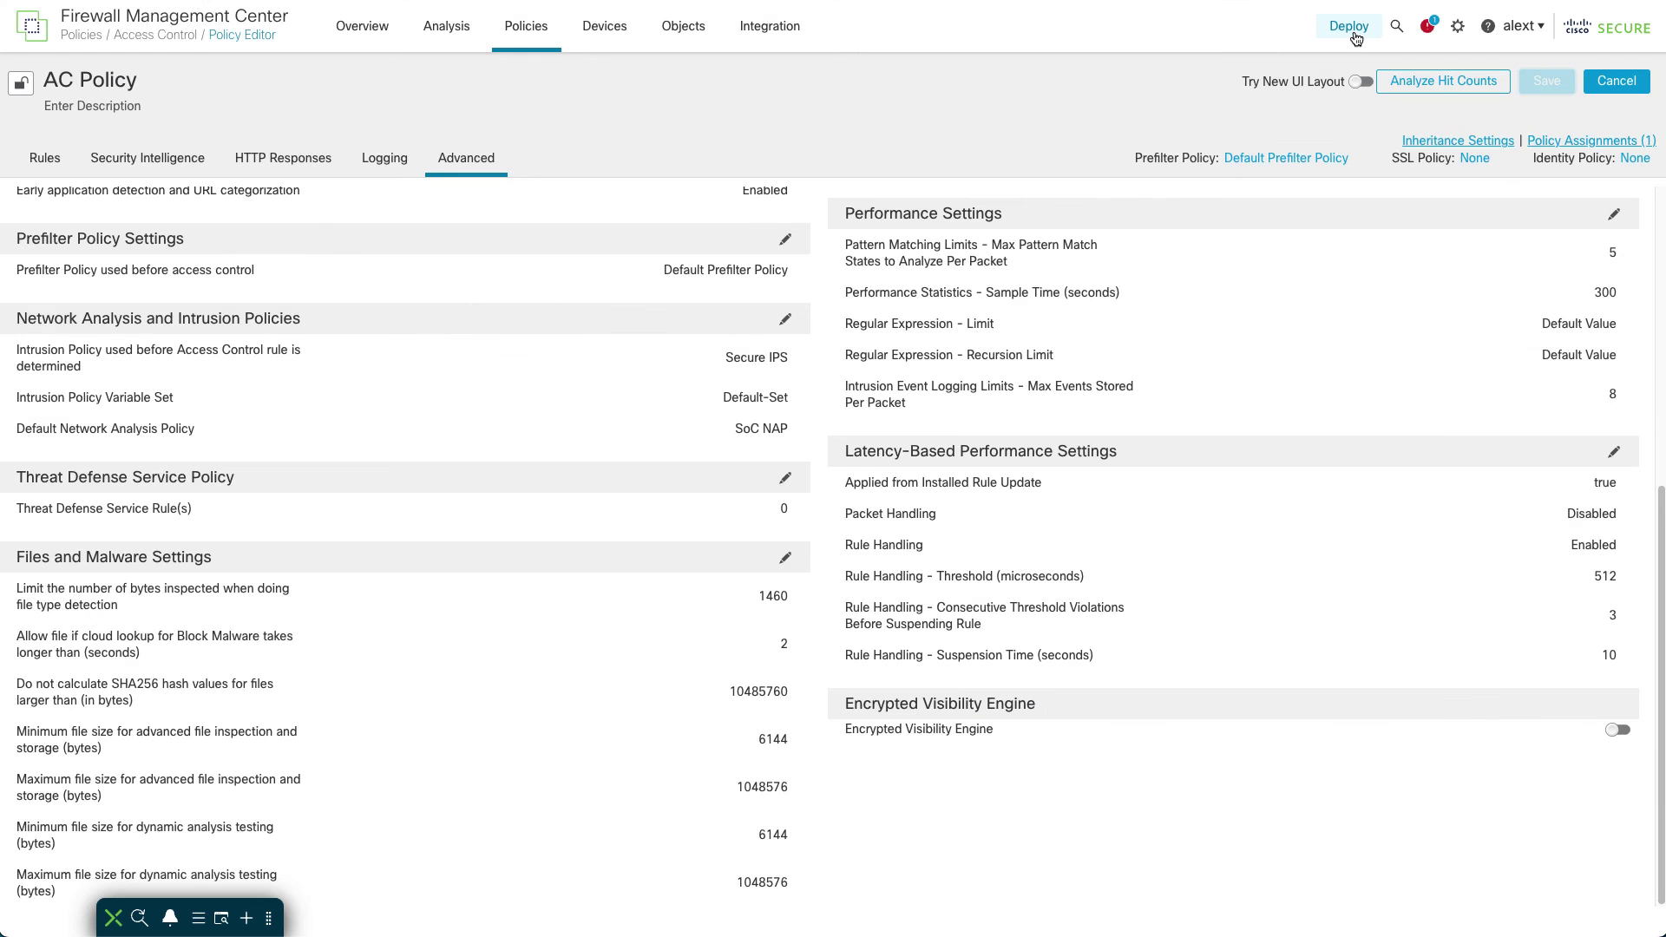
{"action": "left_click", "coordinate": [1356, 35]}
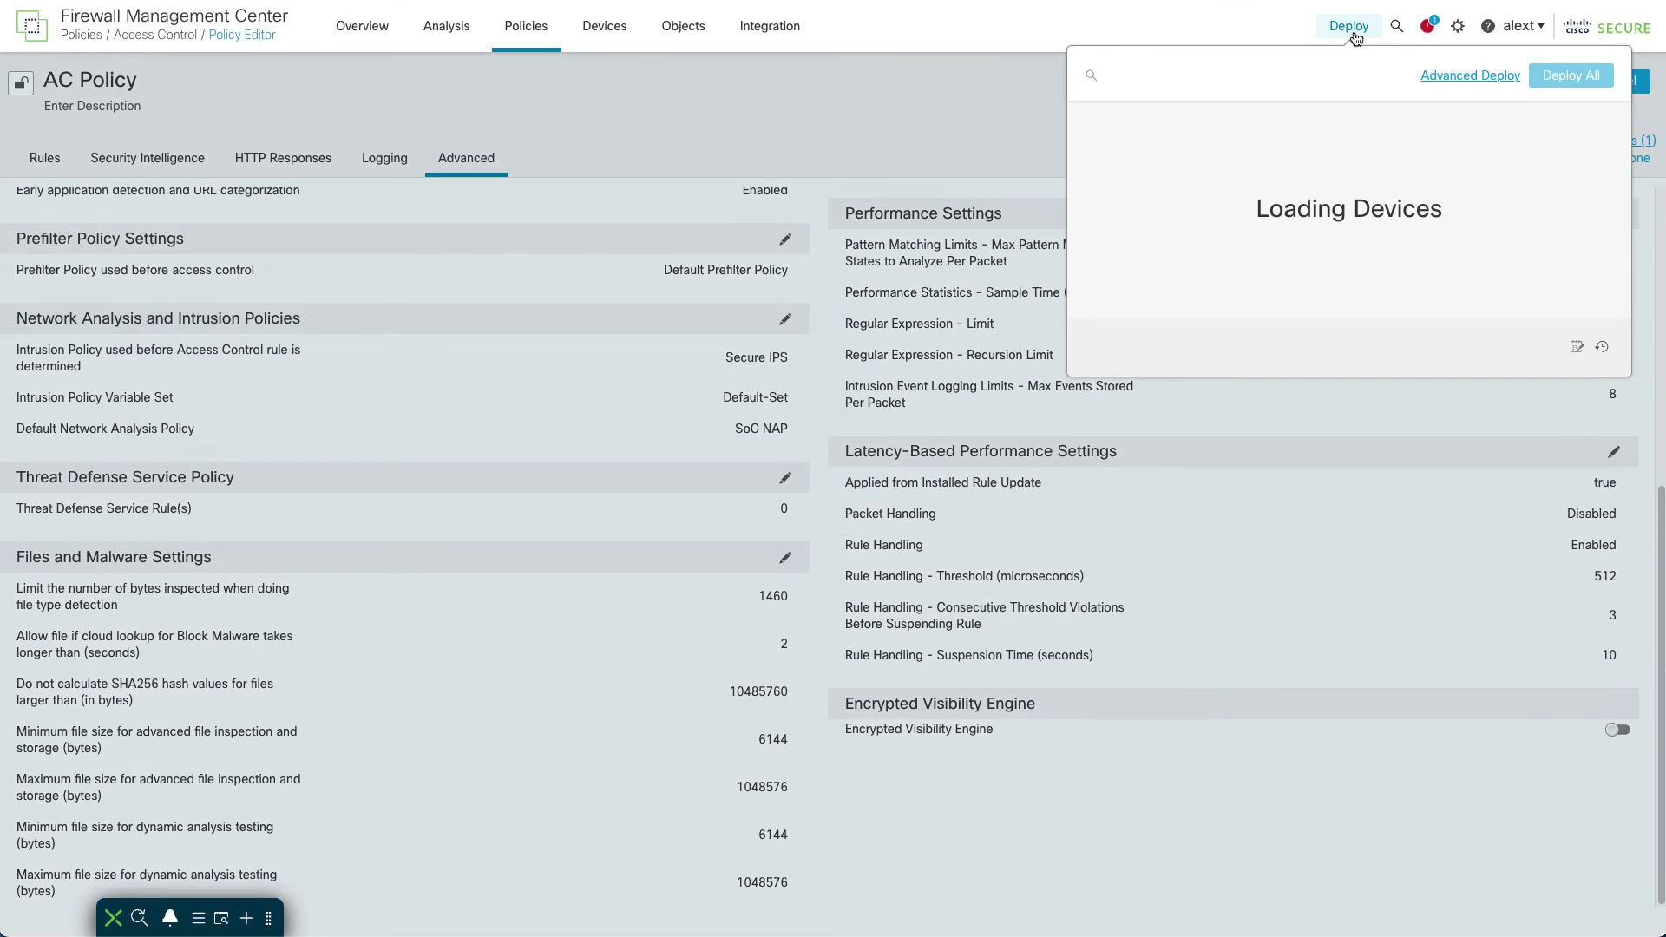
{"action": "left_click", "coordinate": [1576, 76]}
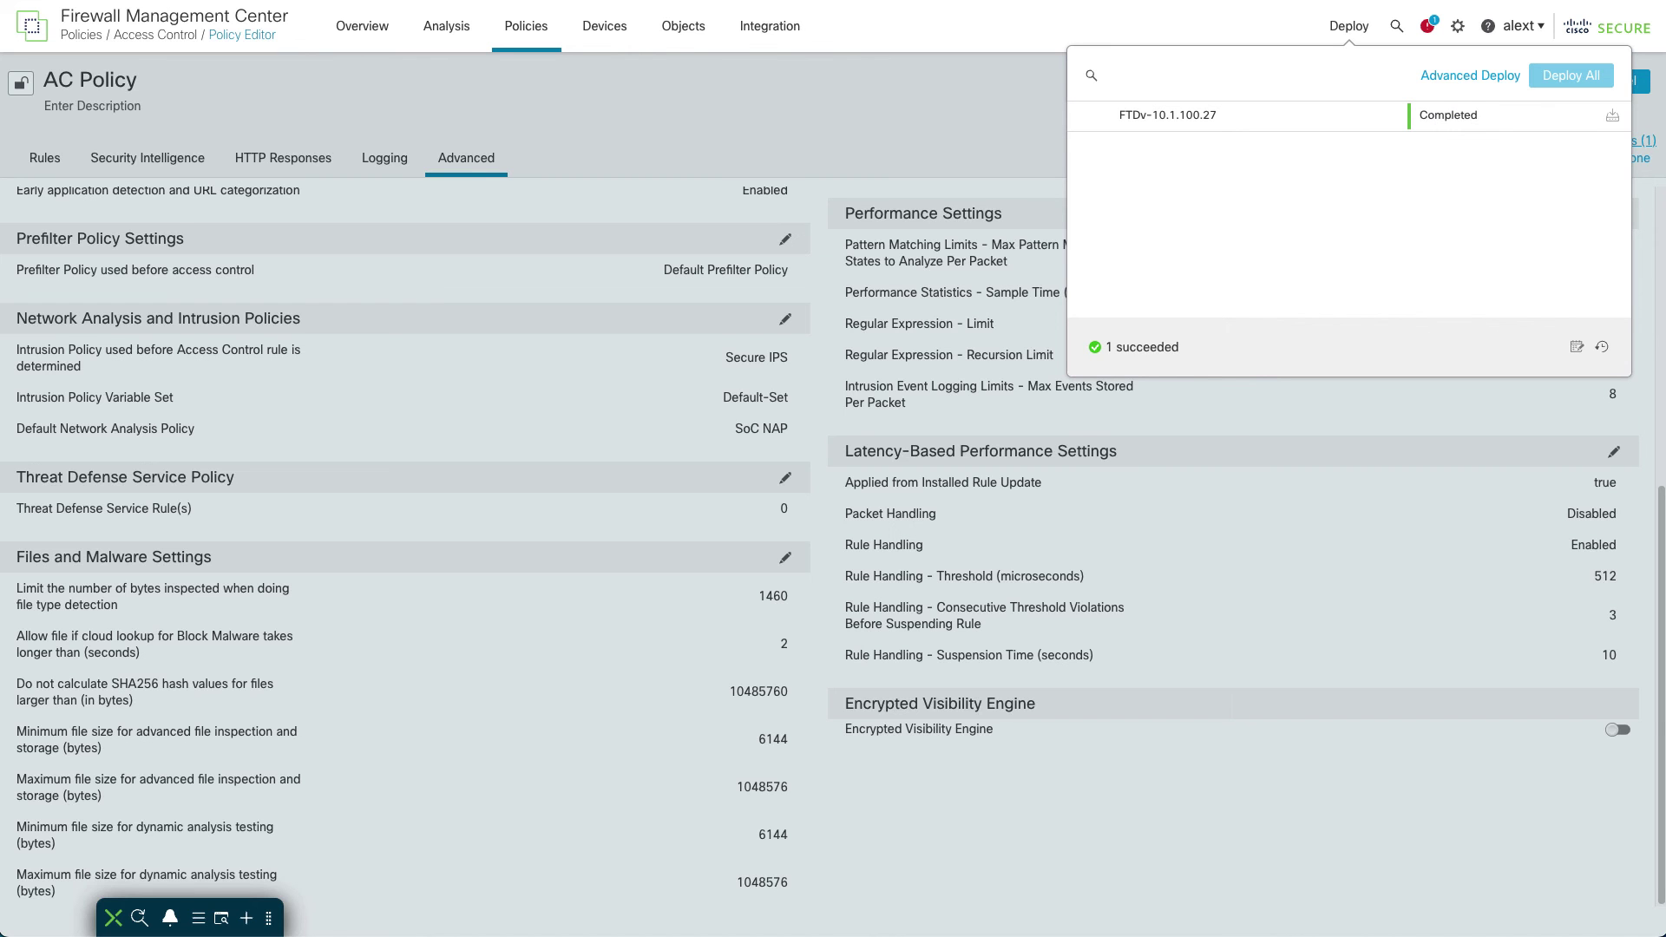
{"action": "left_click", "coordinate": [939, 101]}
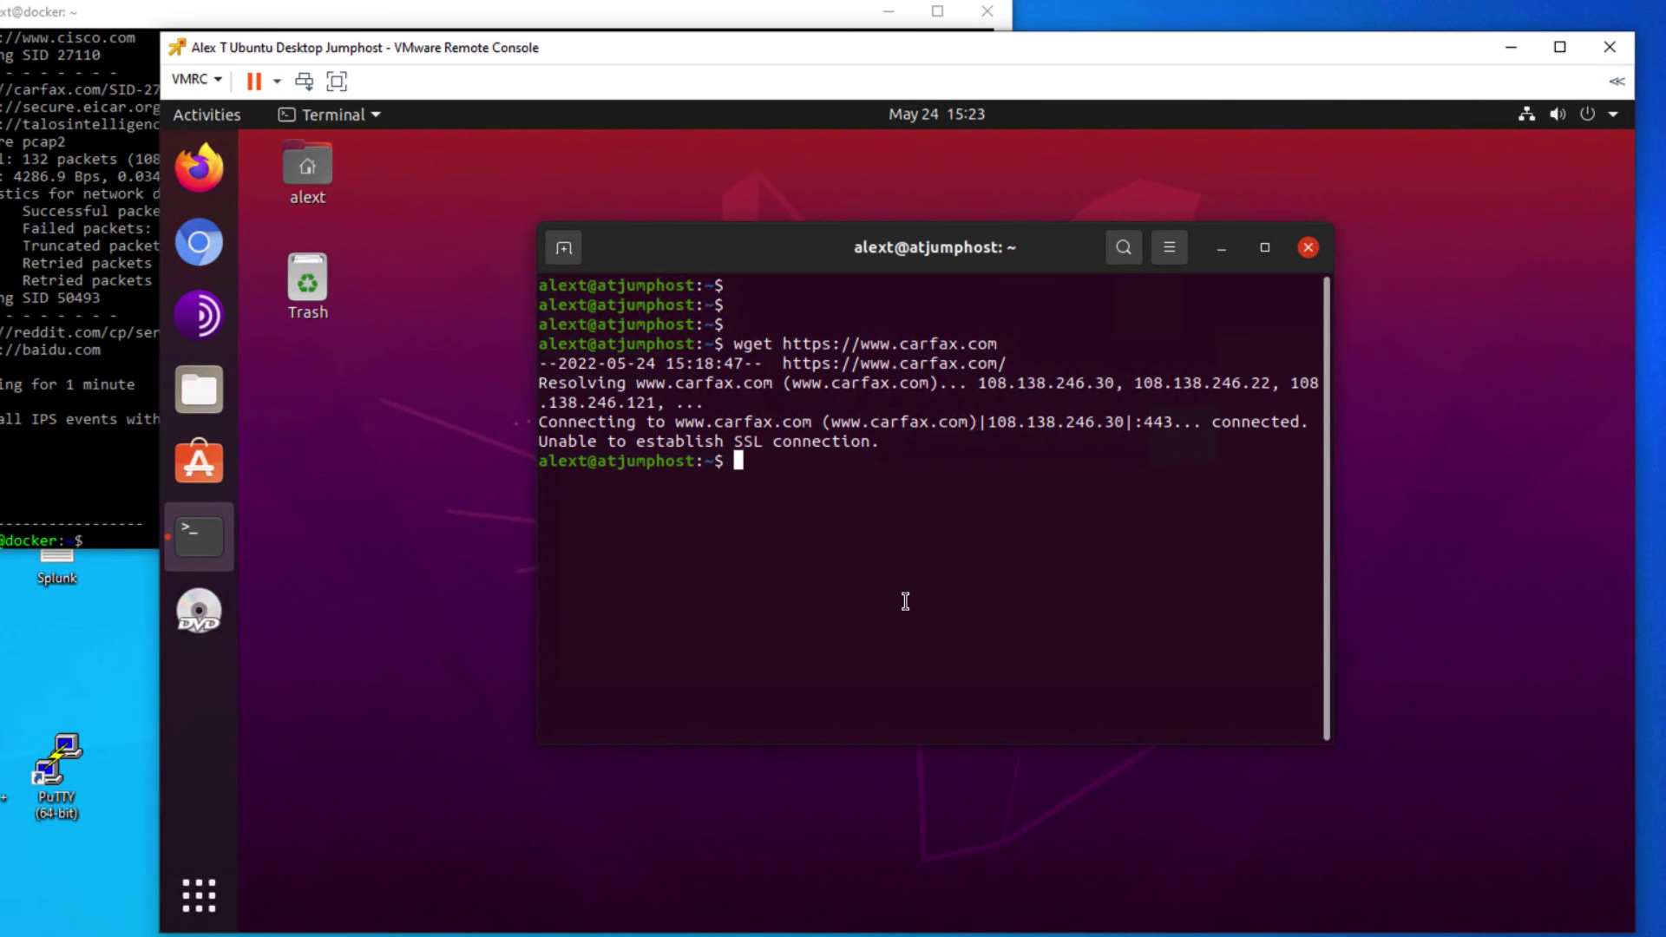
{"action": "key", "text": "Up"}
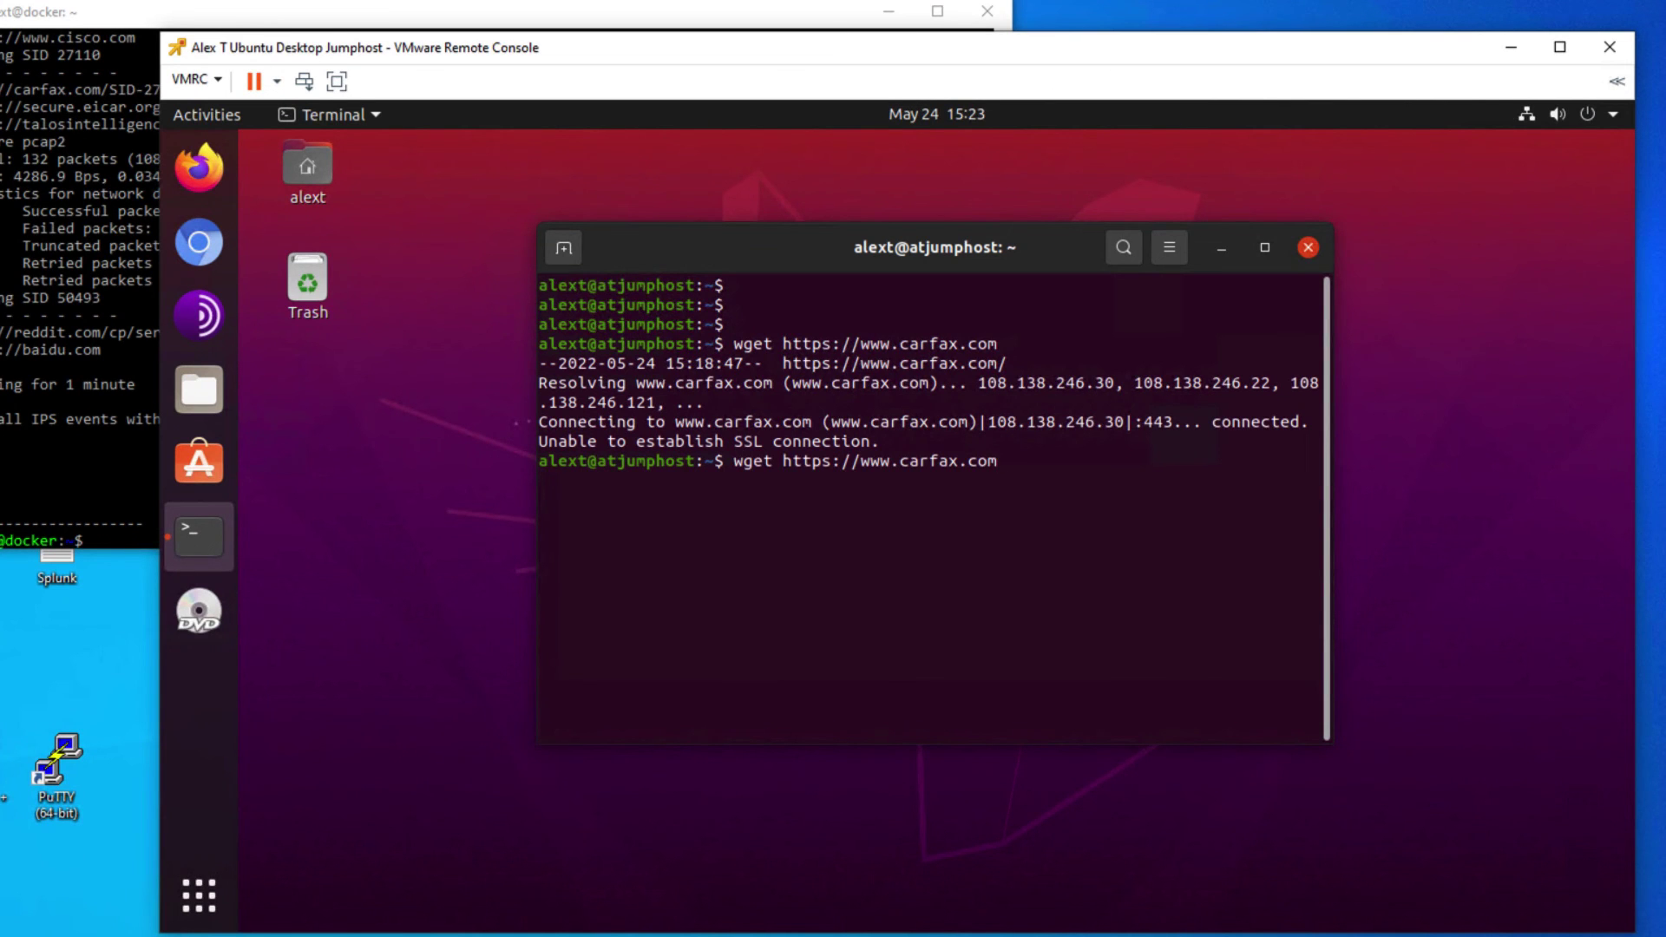
{"action": "key", "text": "Return"}
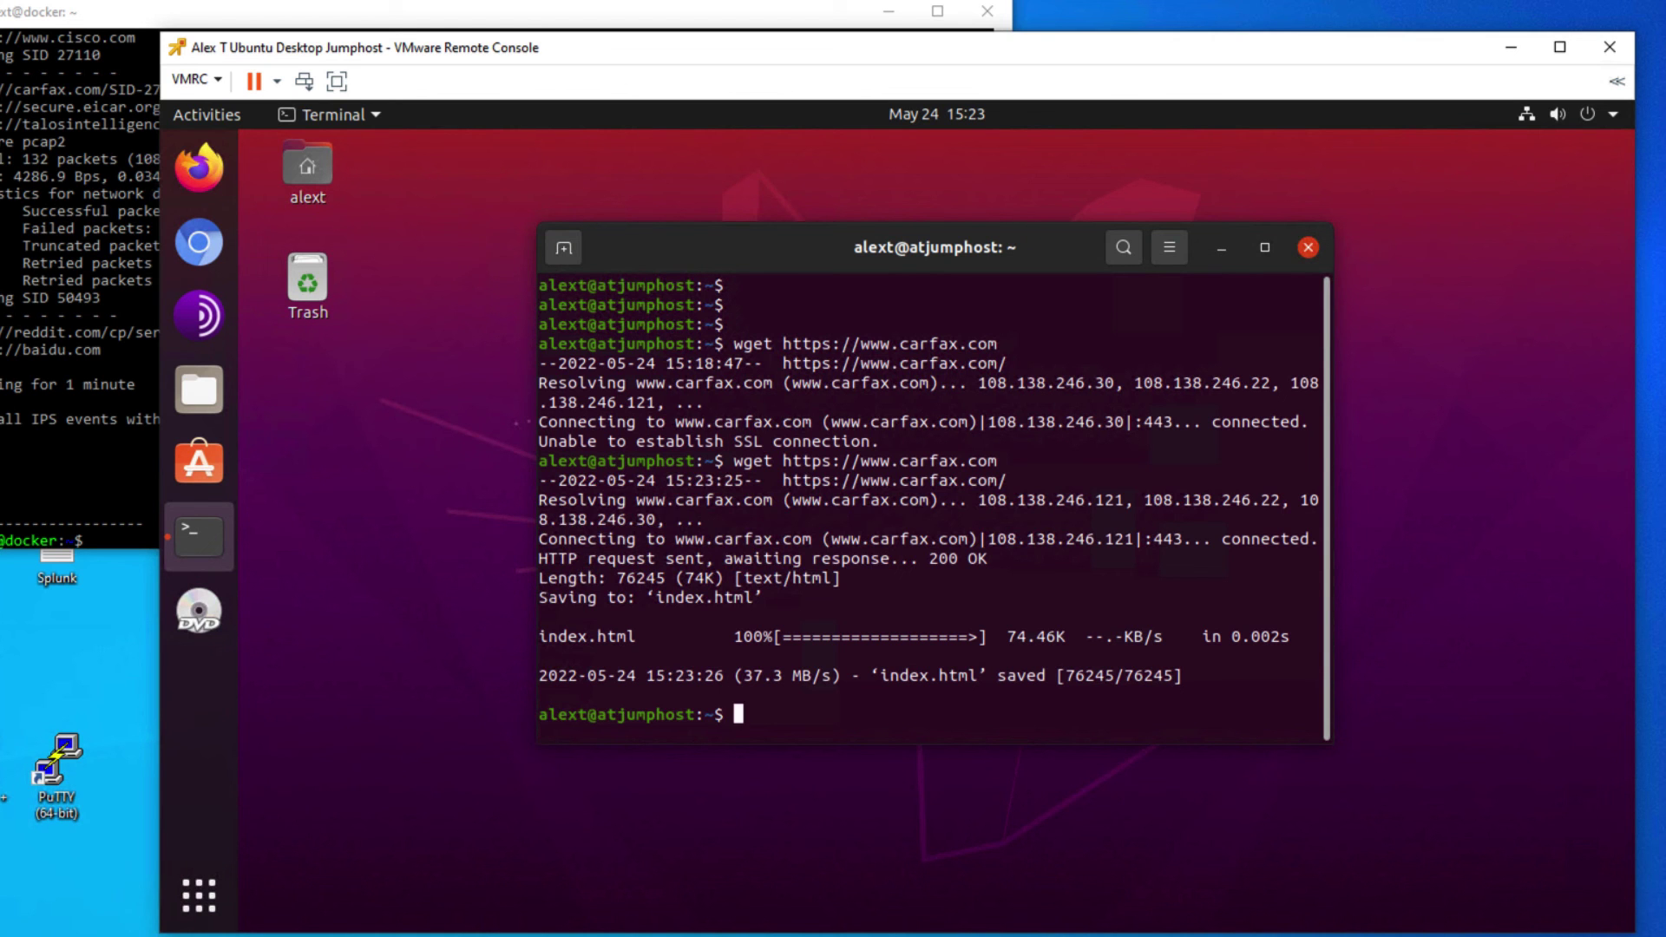
{"action": "type", "text": "wget htttp"}
{"action": "key", "text": "BackSpace"}
{"action": "key", "text": "BackSpace"}
{"action": "type", "text": "p://goo"}
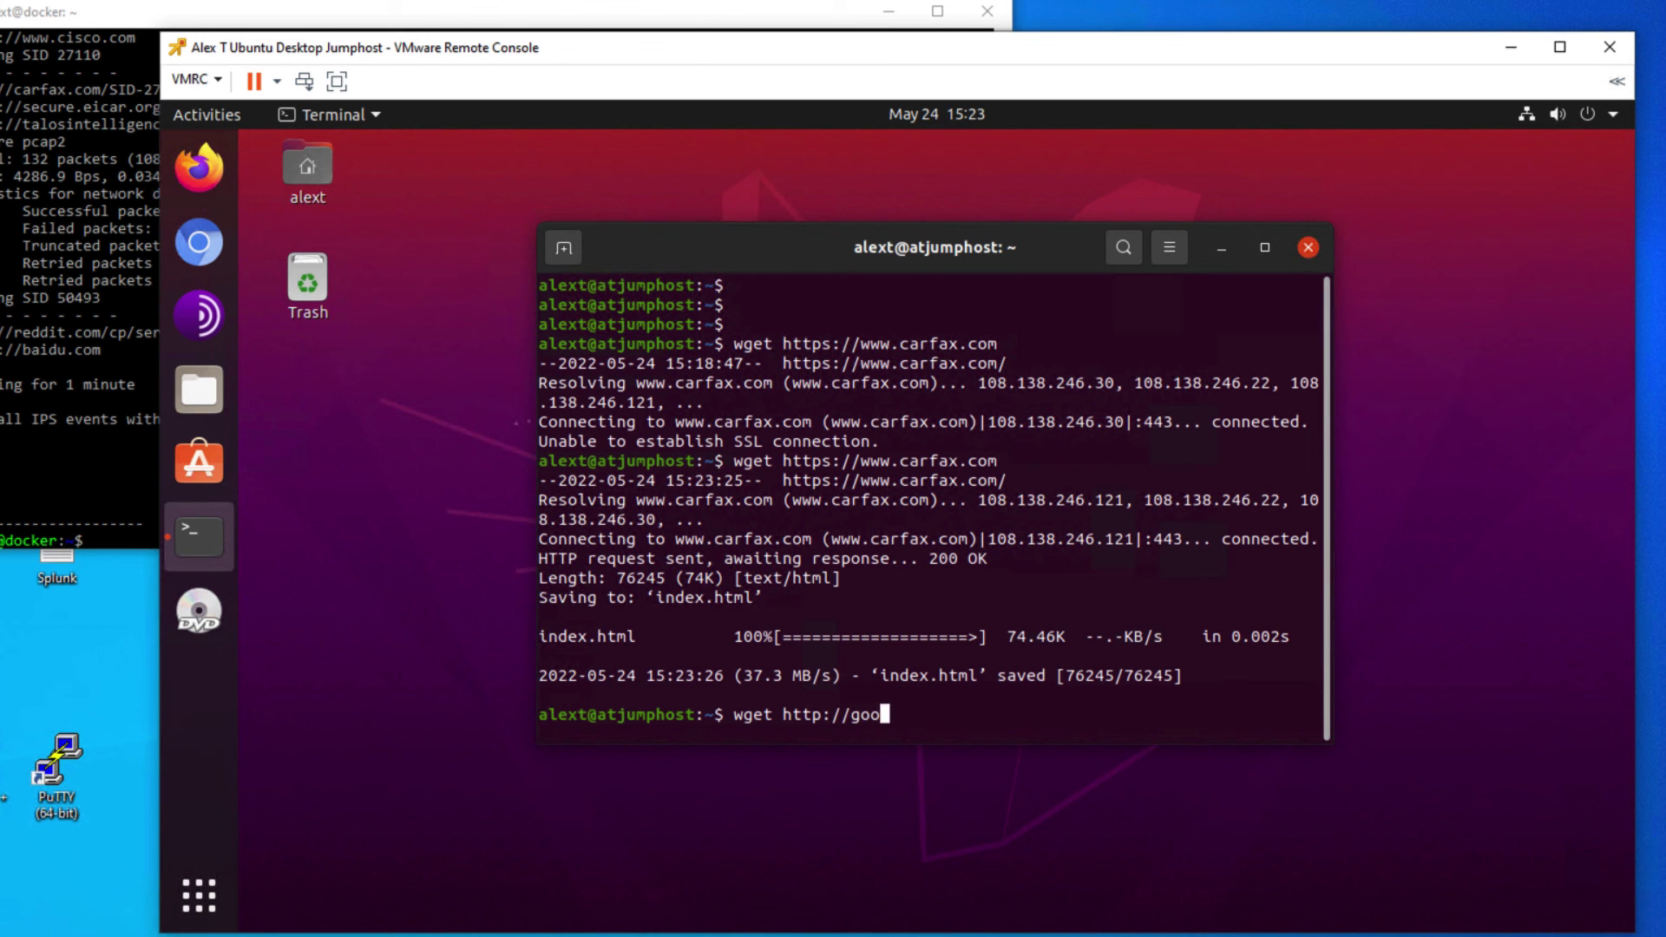
{"action": "type", "text": "gle.com"}
{"action": "key", "text": "Return"}
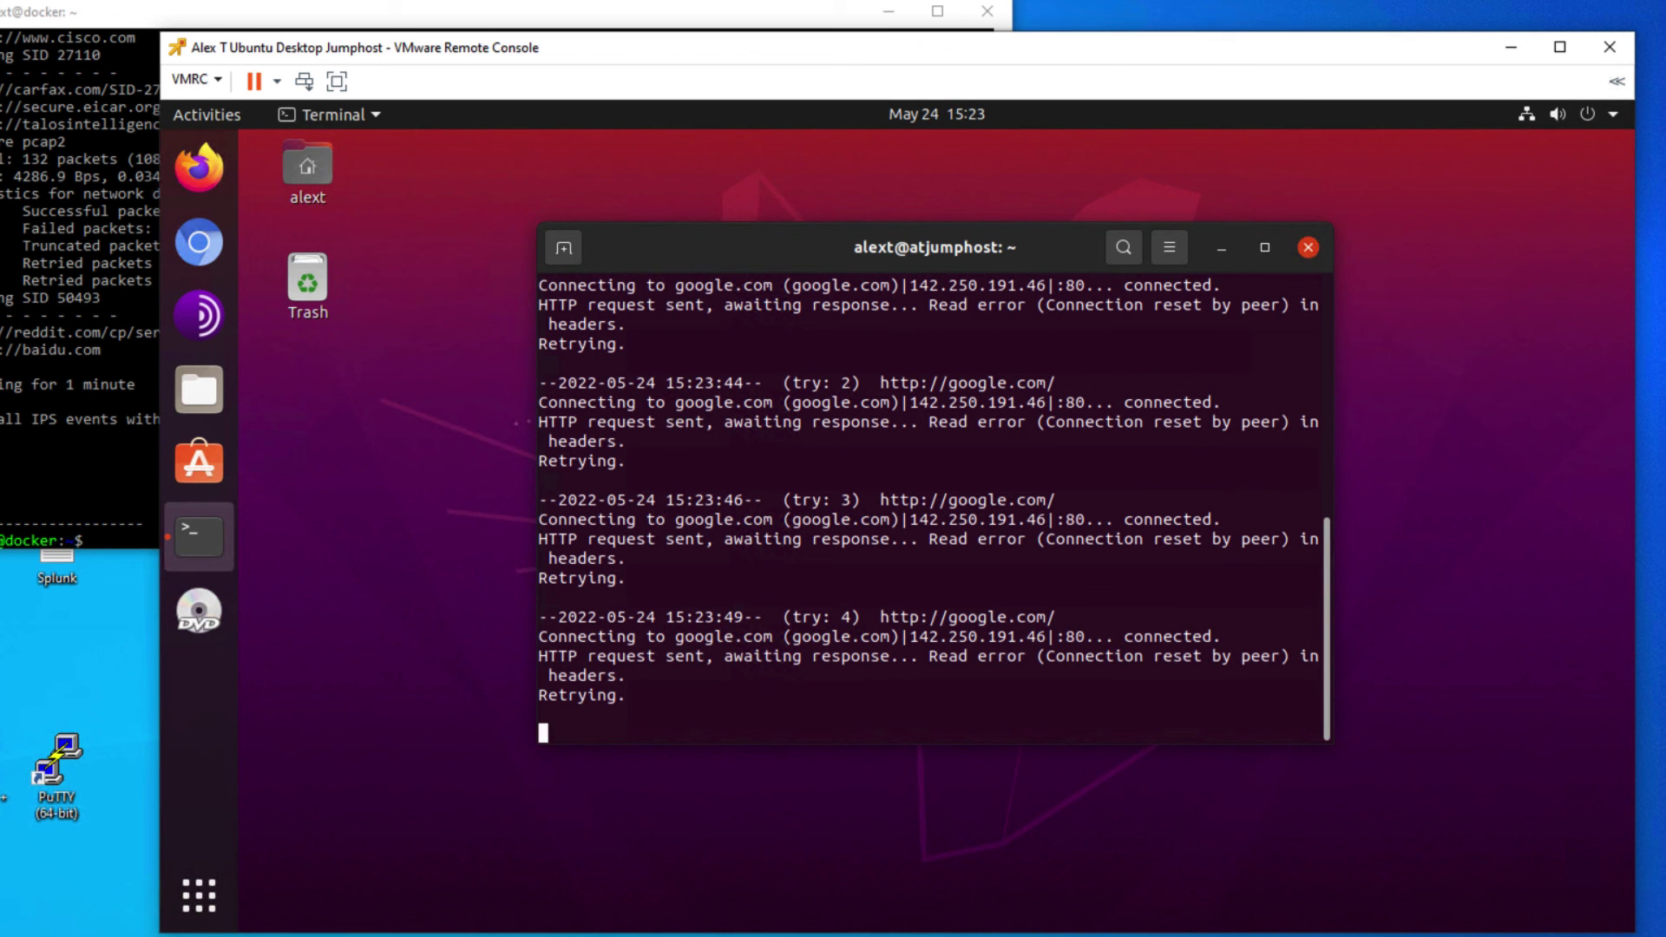
{"action": "key", "text": "ctrl+c"}
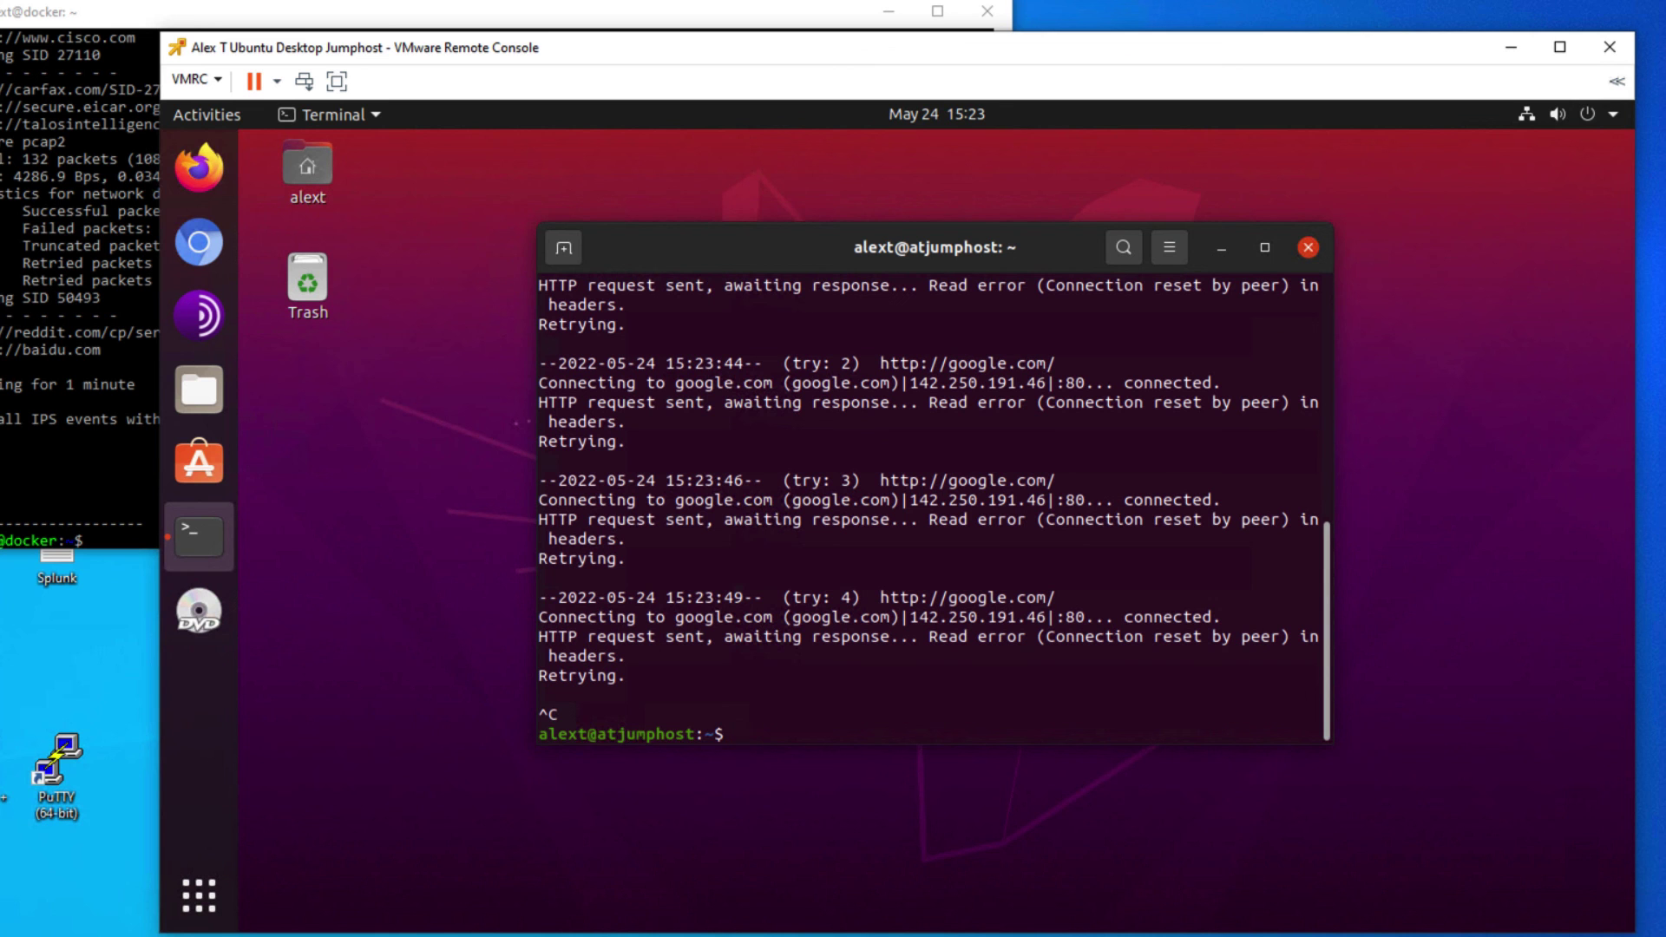
{"action": "key", "text": "Up"}
{"action": "key", "text": "Left"}
{"action": "key", "text": "Left"}
{"action": "key", "text": "Left"}
{"action": "key", "text": "Left"}
{"action": "key", "text": "Left"}
{"action": "key", "text": "Left"}
{"action": "key", "text": "Left"}
{"action": "key", "text": "Left"}
{"action": "key", "text": "Left"}
{"action": "key", "text": "Left"}
{"action": "key", "text": "Left"}
{"action": "key", "text": "Left"}
{"action": "key", "text": "Left"}
{"action": "key", "text": "Left"}
{"action": "key", "text": "Left"}
{"action": "key", "text": "Left"}
{"action": "key", "text": "Left"}
{"action": "key", "text": "Left"}
{"action": "key", "text": "Right"}
{"action": "key", "text": "Right"}
{"action": "key", "text": "Right"}
{"action": "key", "text": "Right"}
{"action": "key", "text": "Right"}
{"action": "type", "text": "s"}
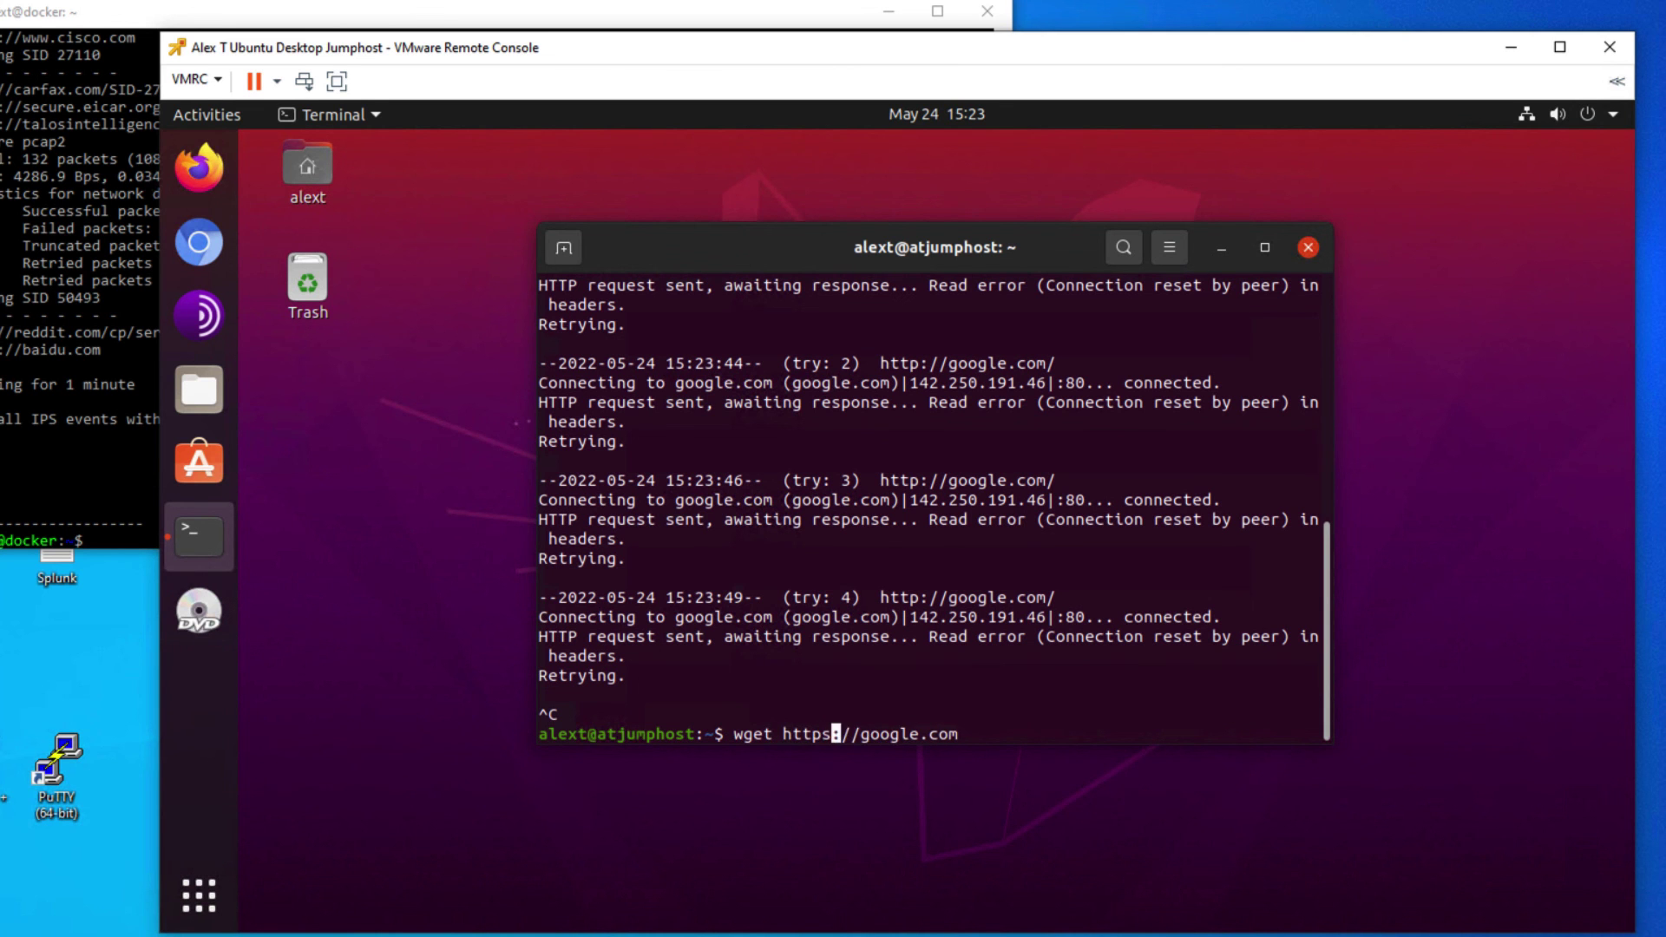
{"action": "key", "text": "Return"}
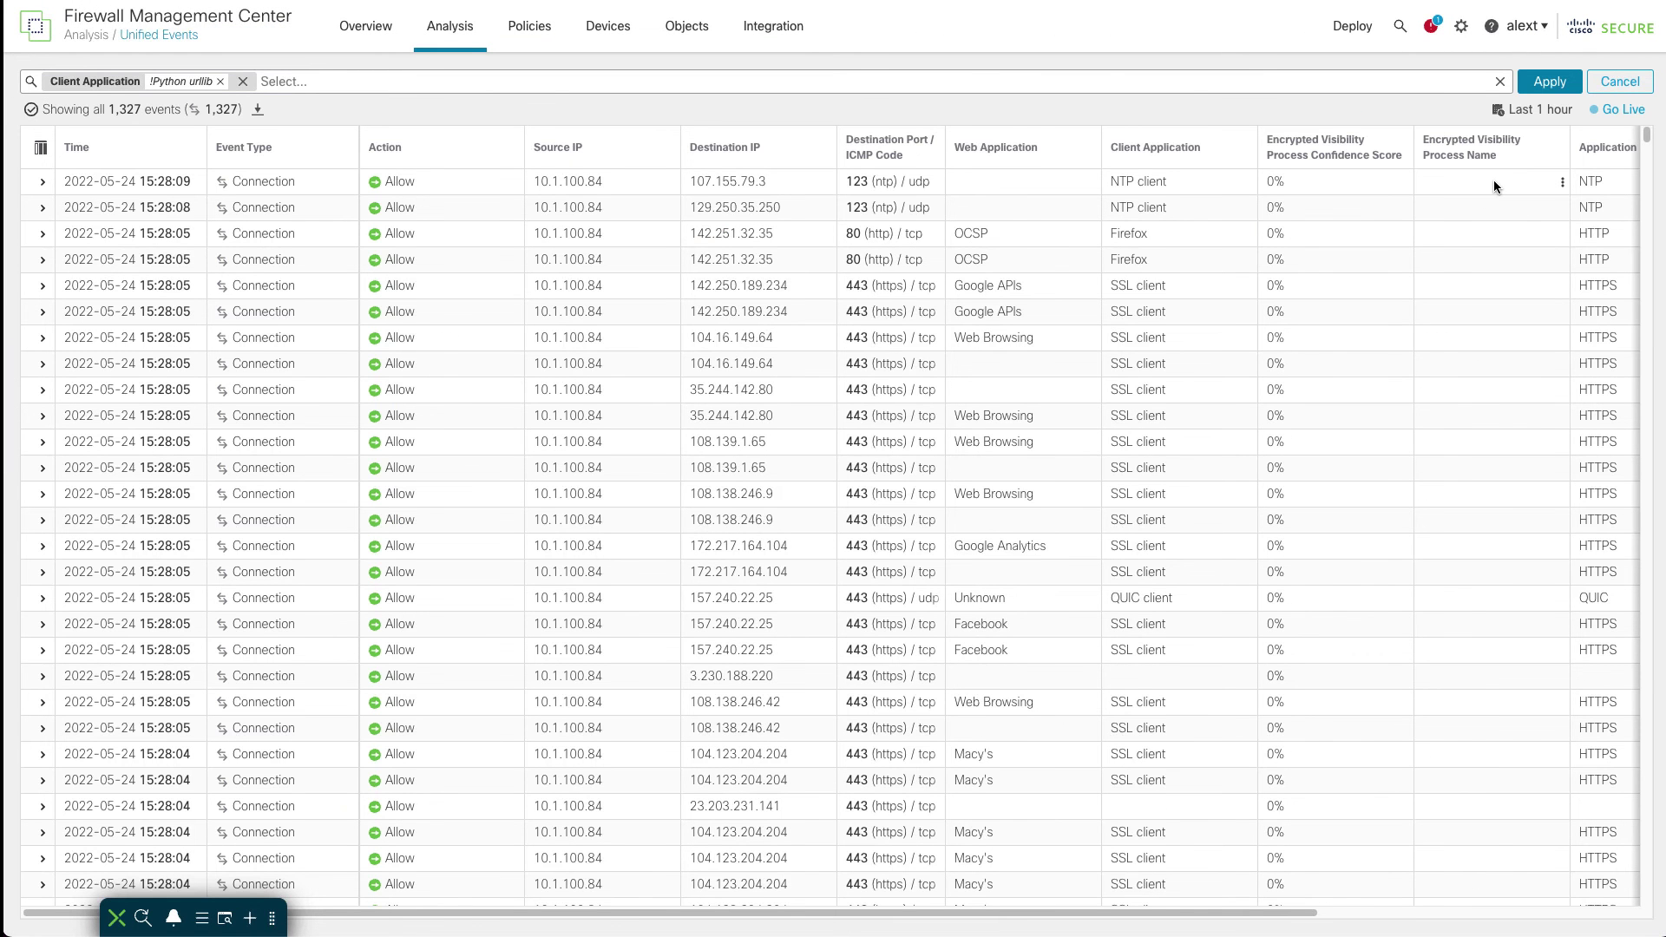
Step: Filter the unified events by the Encrypted Visibility process name "_malware" and expand the details of the most recent matching event
{"action": "left_click", "coordinate": [1493, 183]}
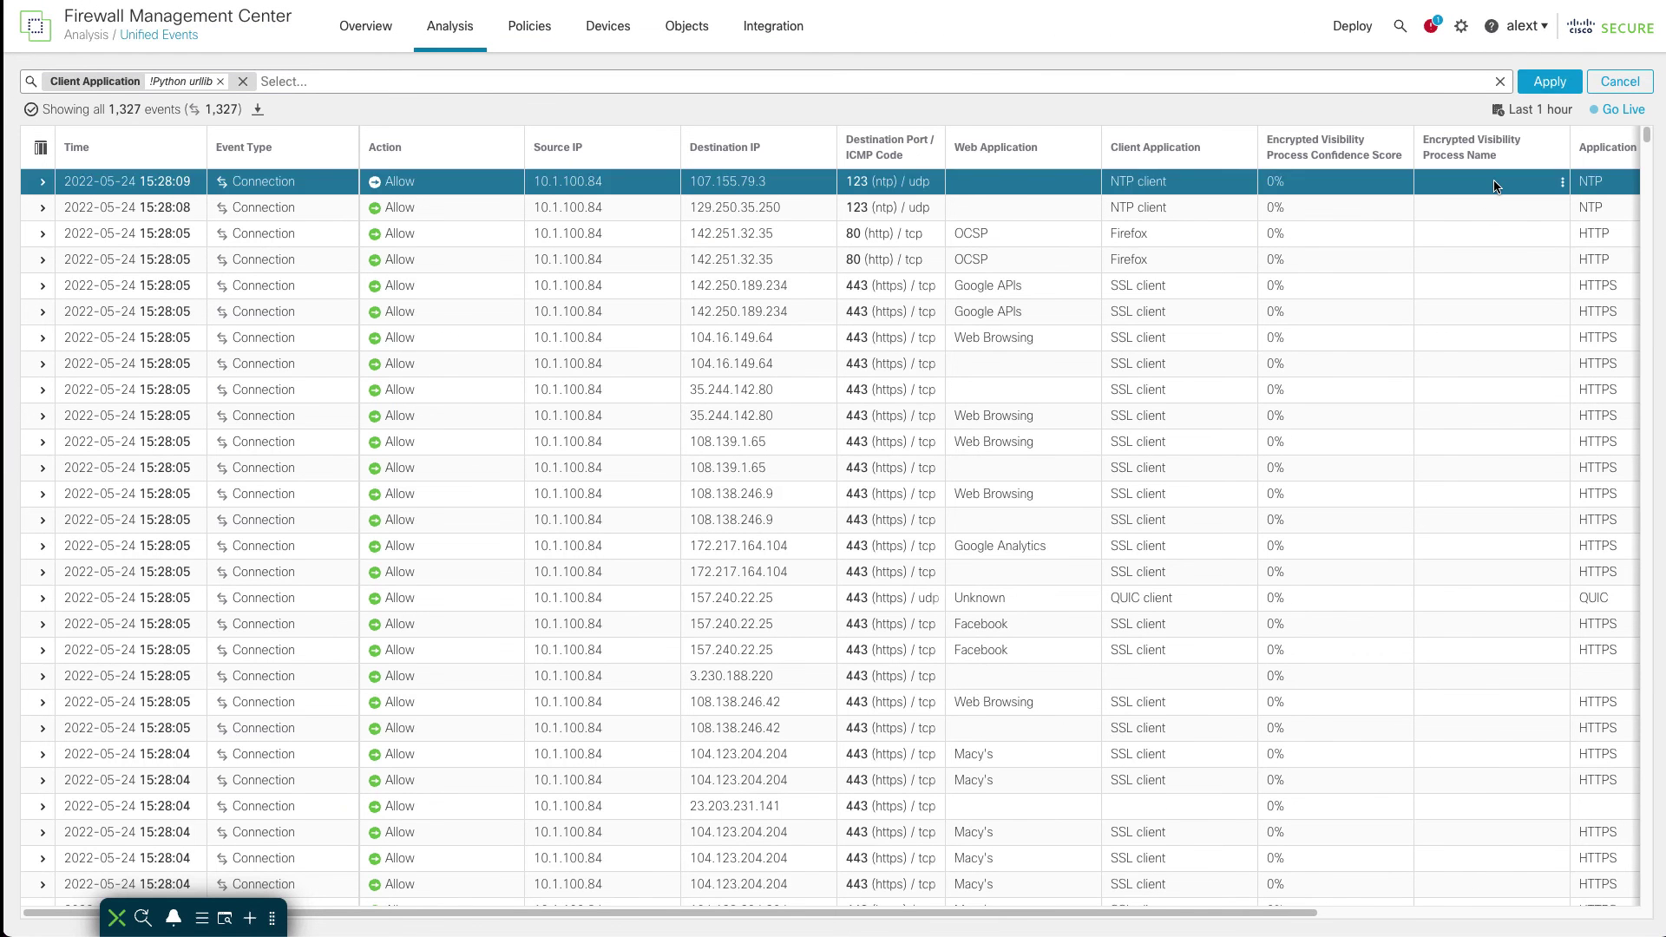
{"action": "left_click", "coordinate": [1563, 183]}
{"action": "left_click", "coordinate": [1562, 217]}
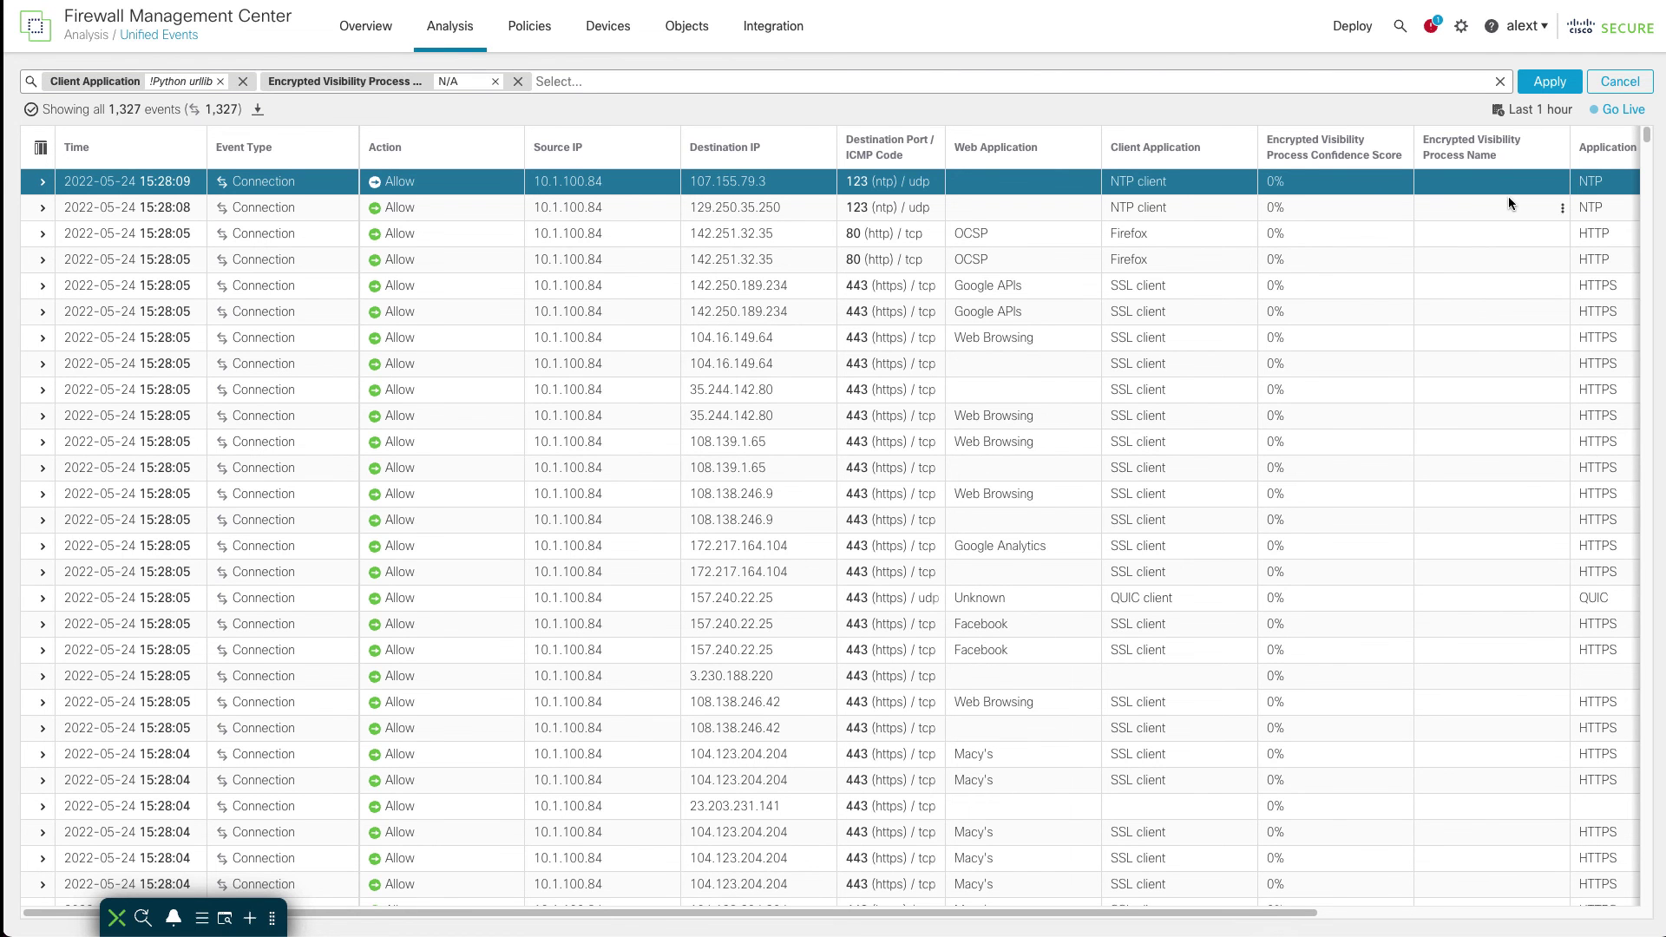
{"action": "left_click", "coordinate": [466, 81]}
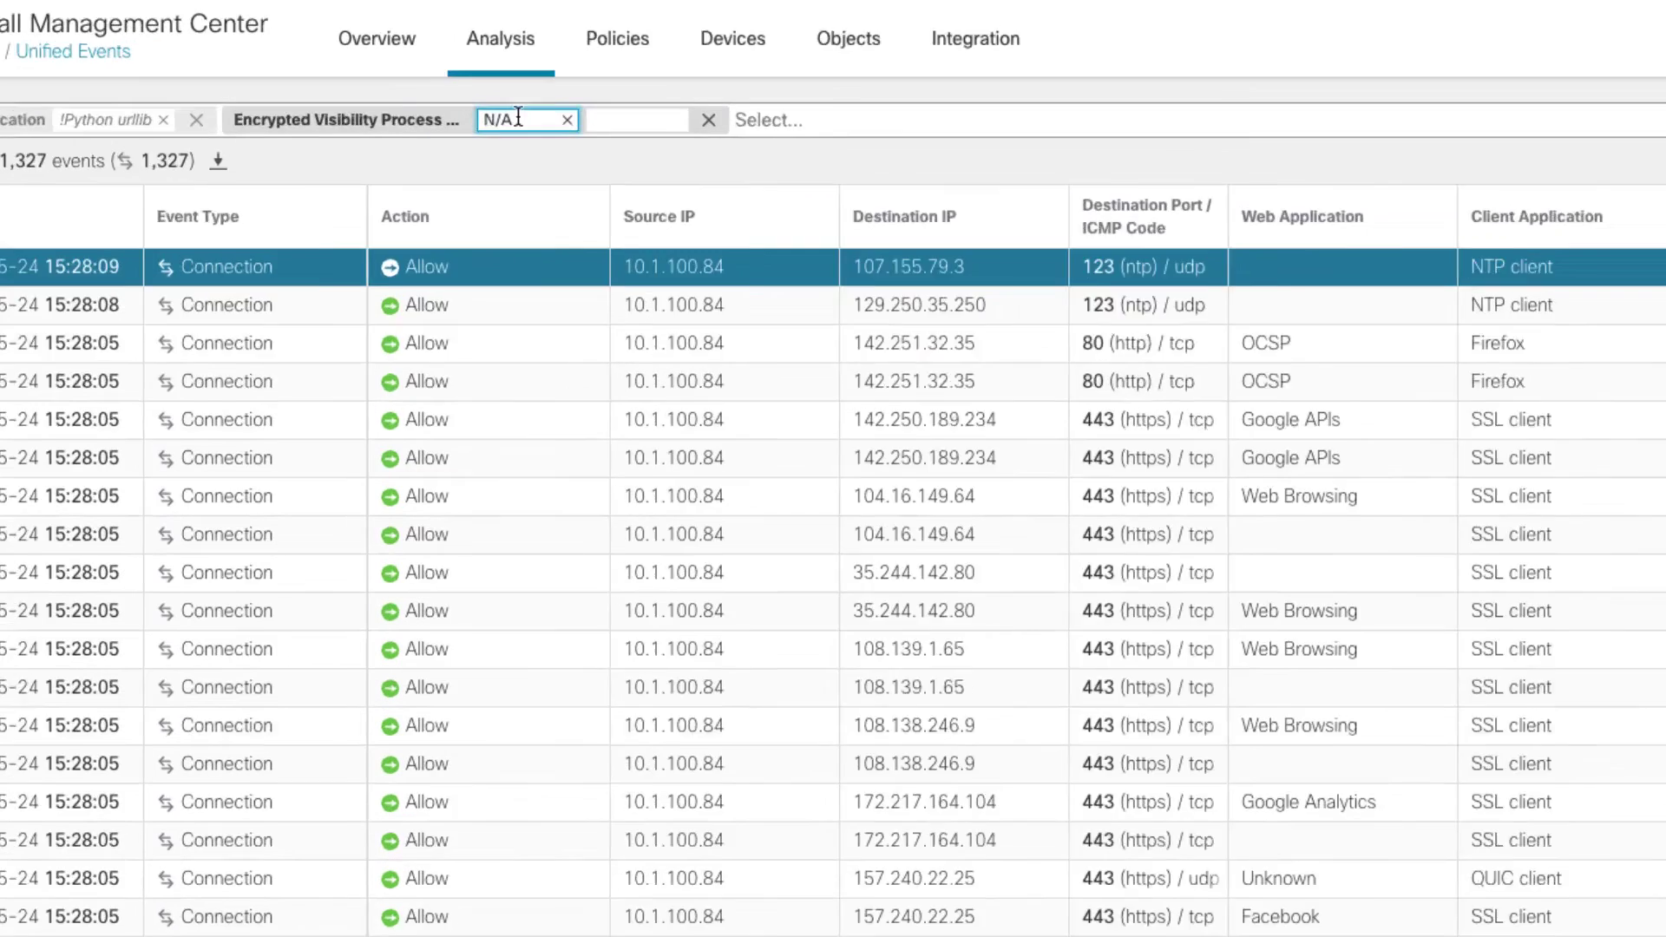
{"action": "key", "text": "BackSpace"}
{"action": "key", "text": "BackSpace"}
{"action": "key", "text": "BackSpace"}
{"action": "type", "text": "_malware"}
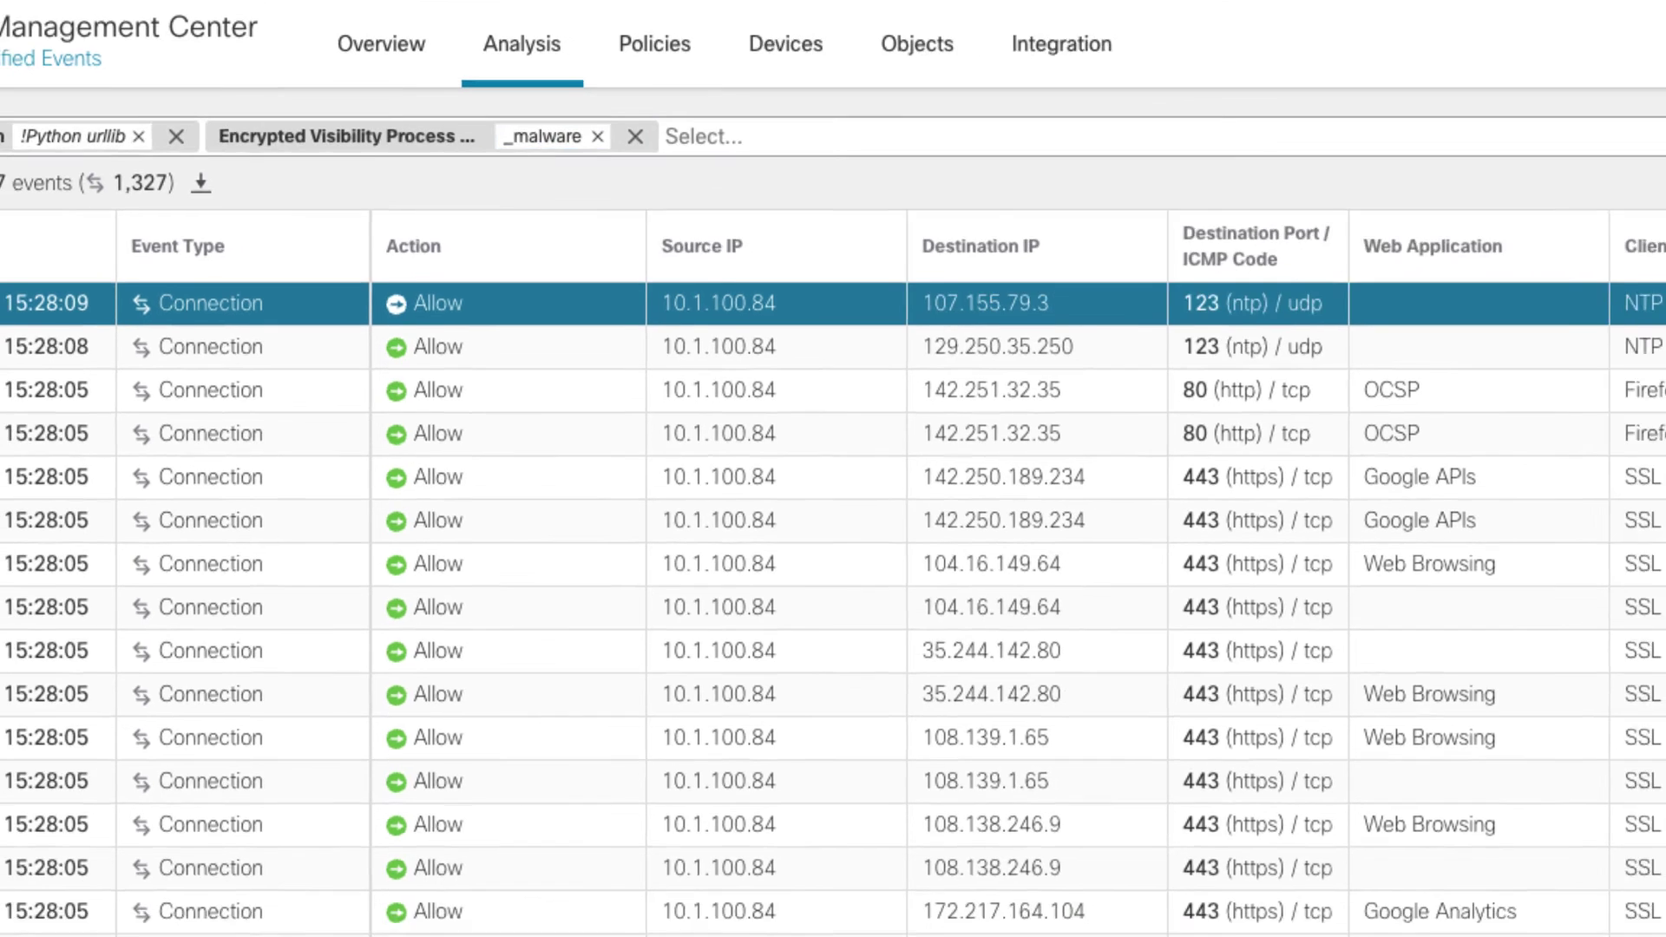
{"action": "key", "text": "Return"}
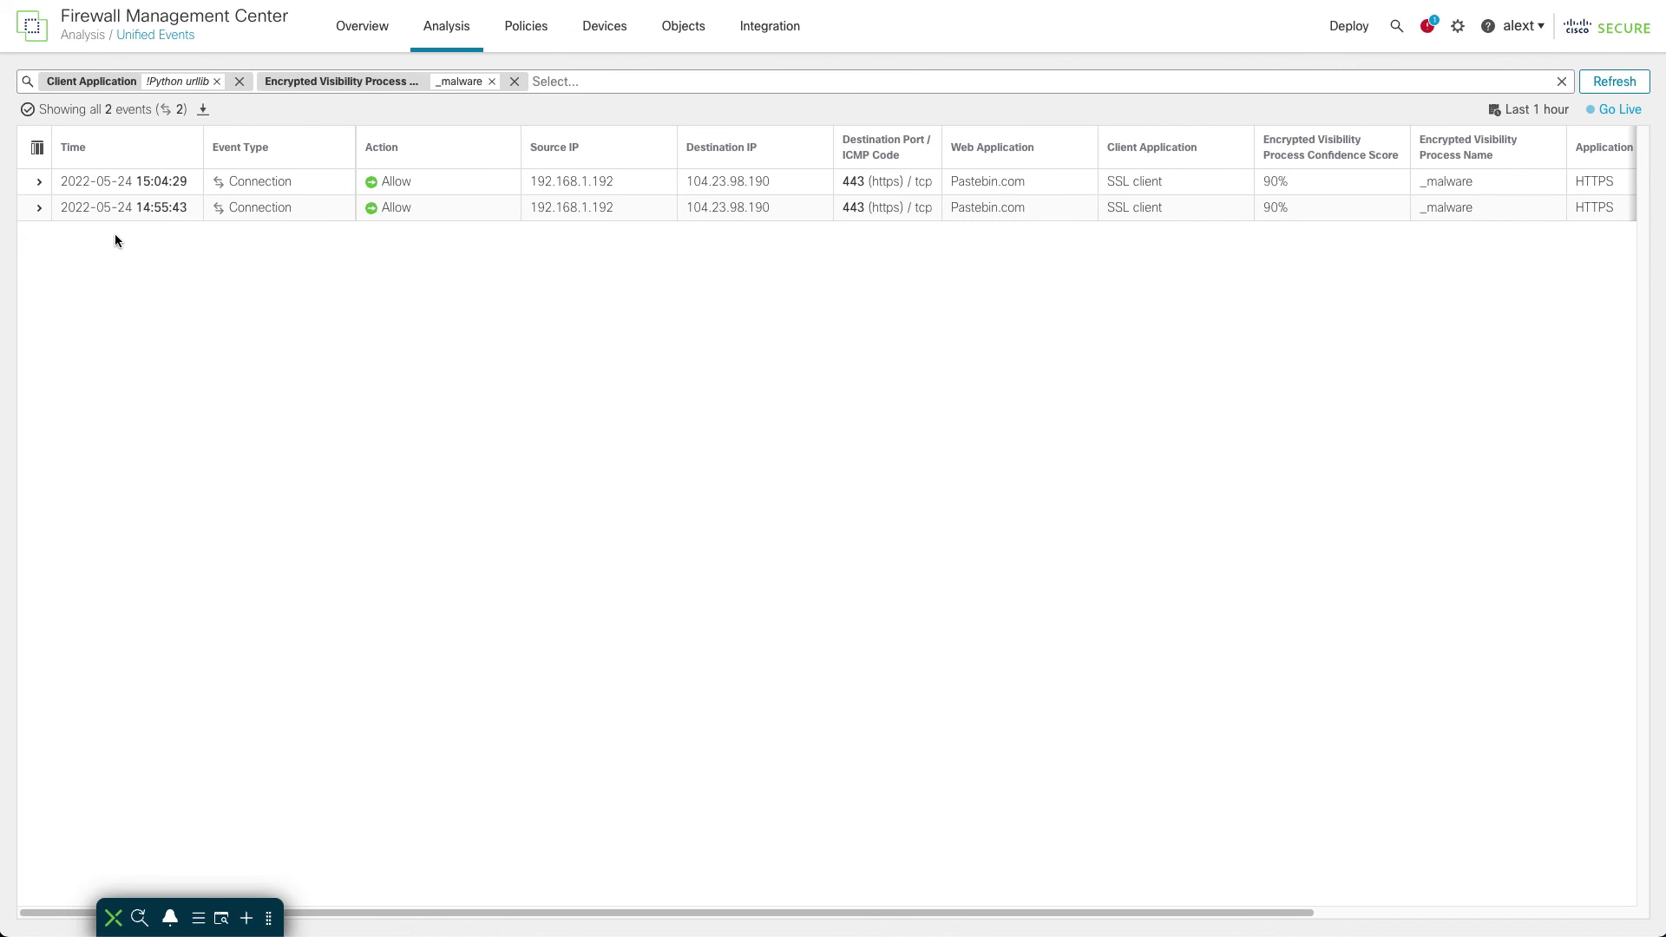
{"action": "left_click", "coordinate": [38, 182]}
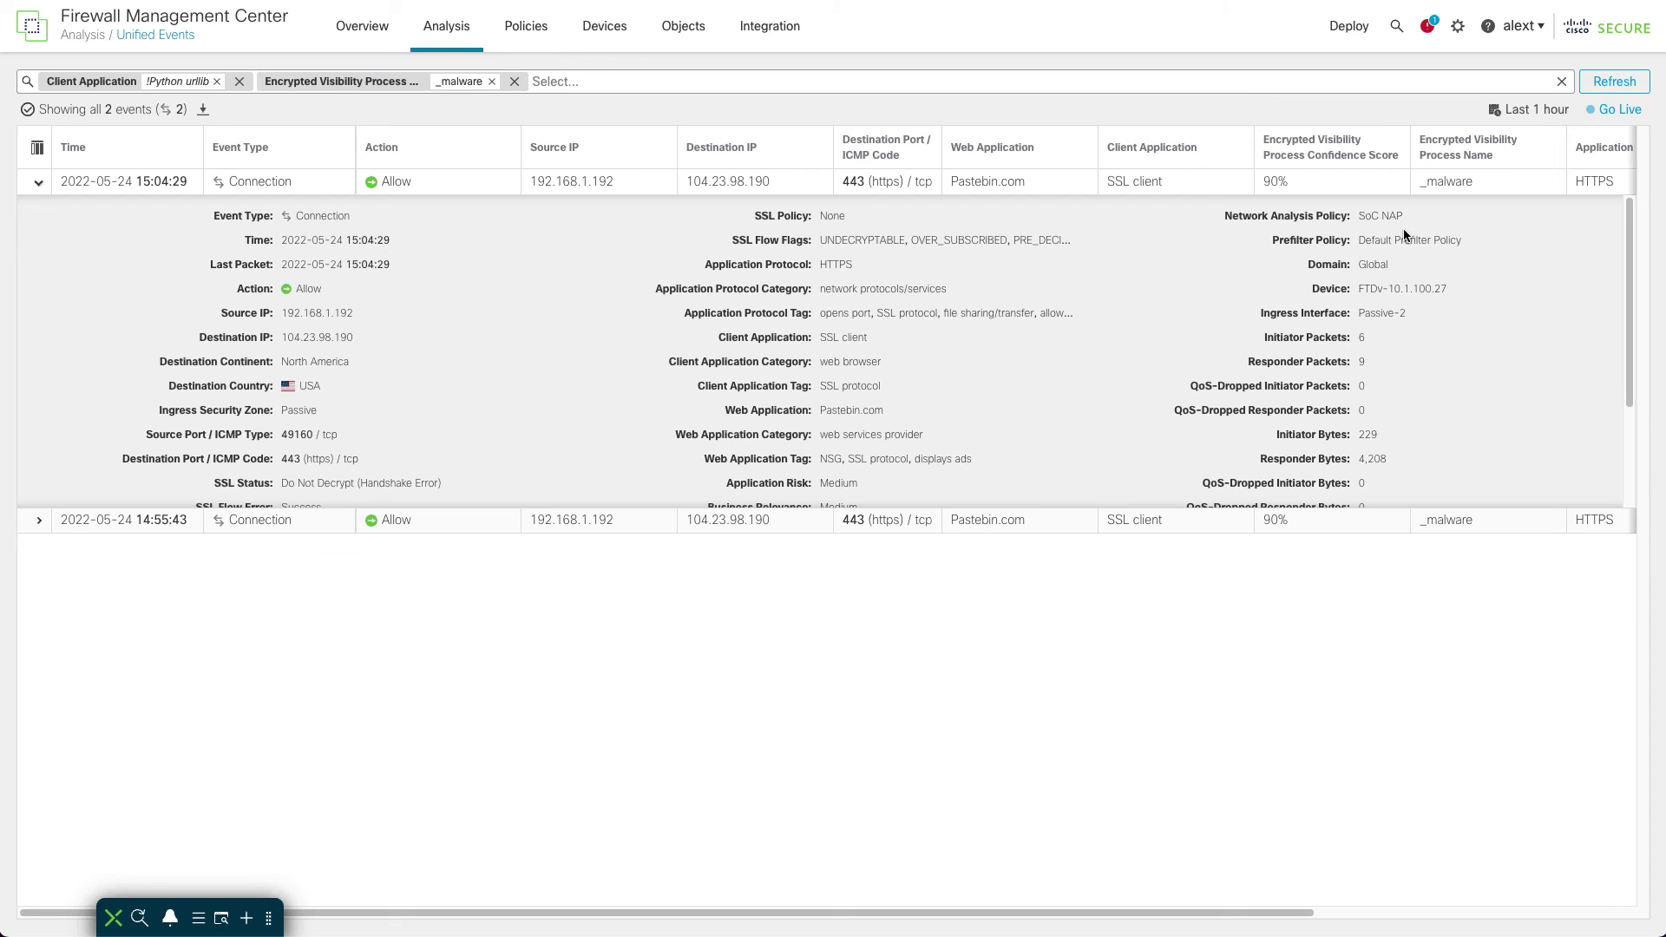
{"action": "mouse_move", "coordinate": [1473, 182]}
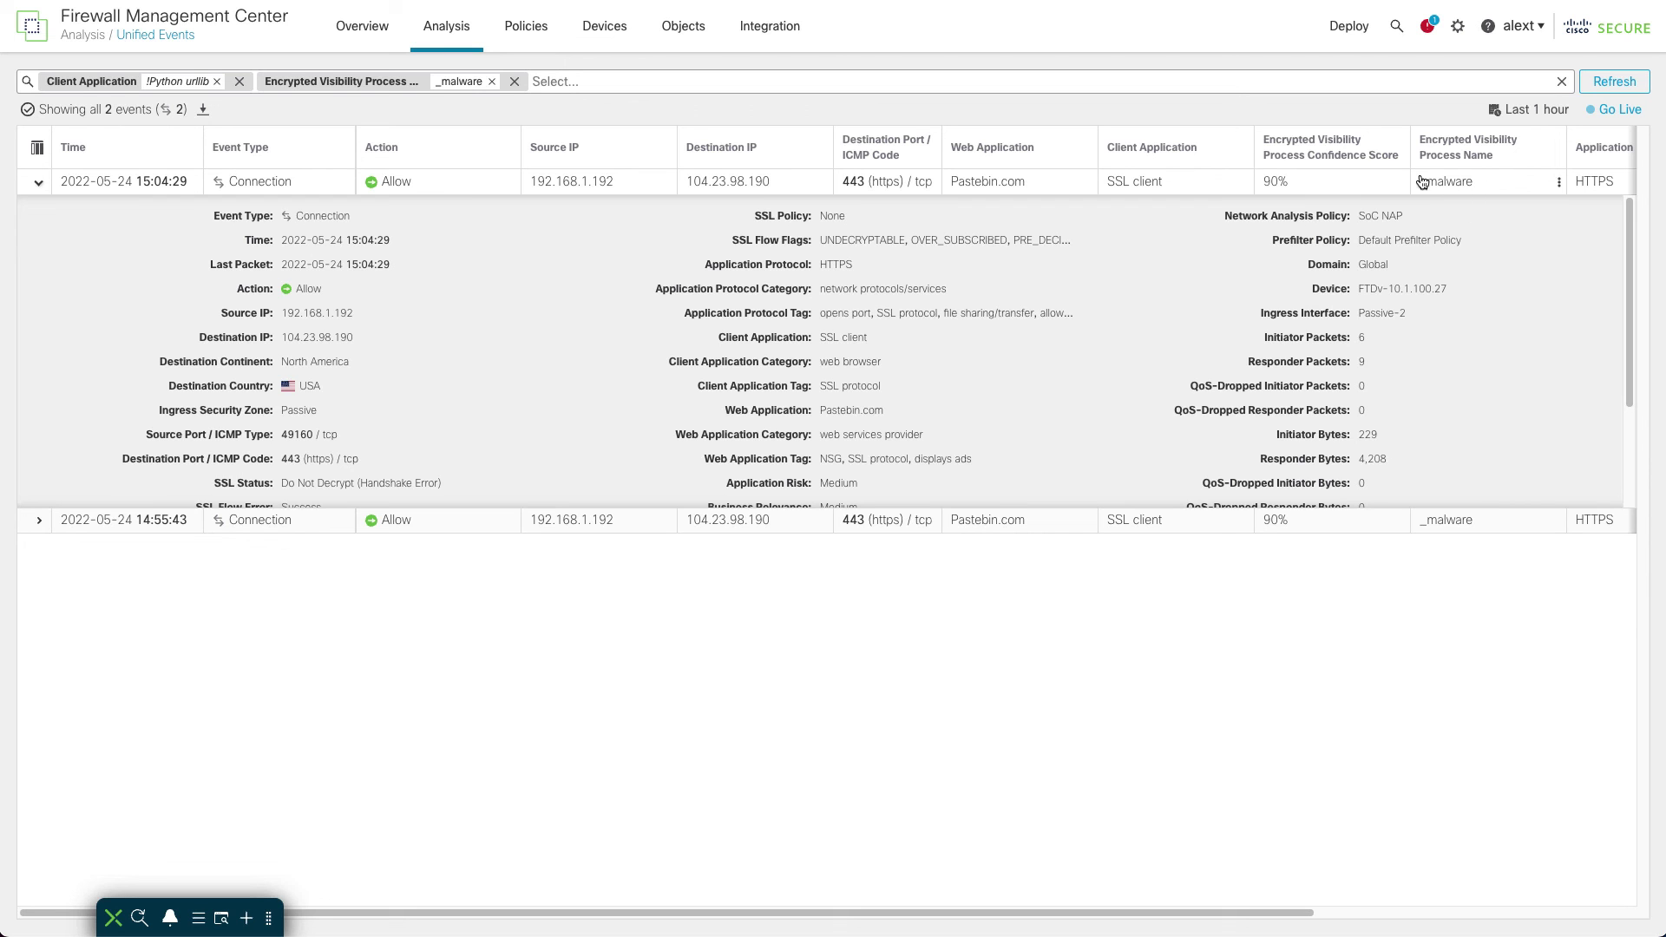